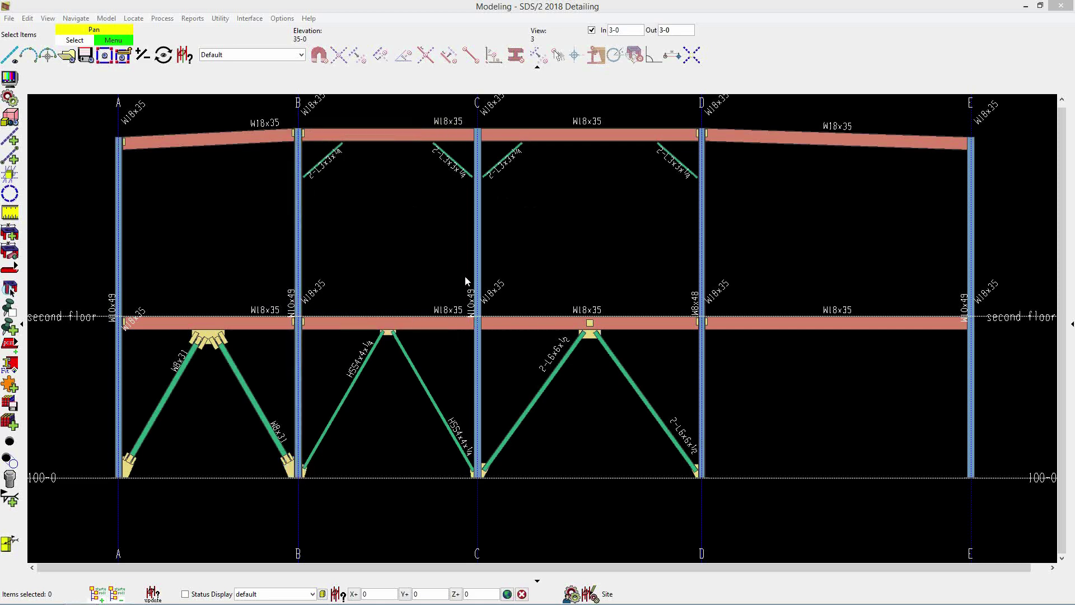
# Review the connection settings of the 2-L3x3x1/4 vertical brace beside column B, leaving them unchanged.
pyautogui.scroll(3, 347, 254)
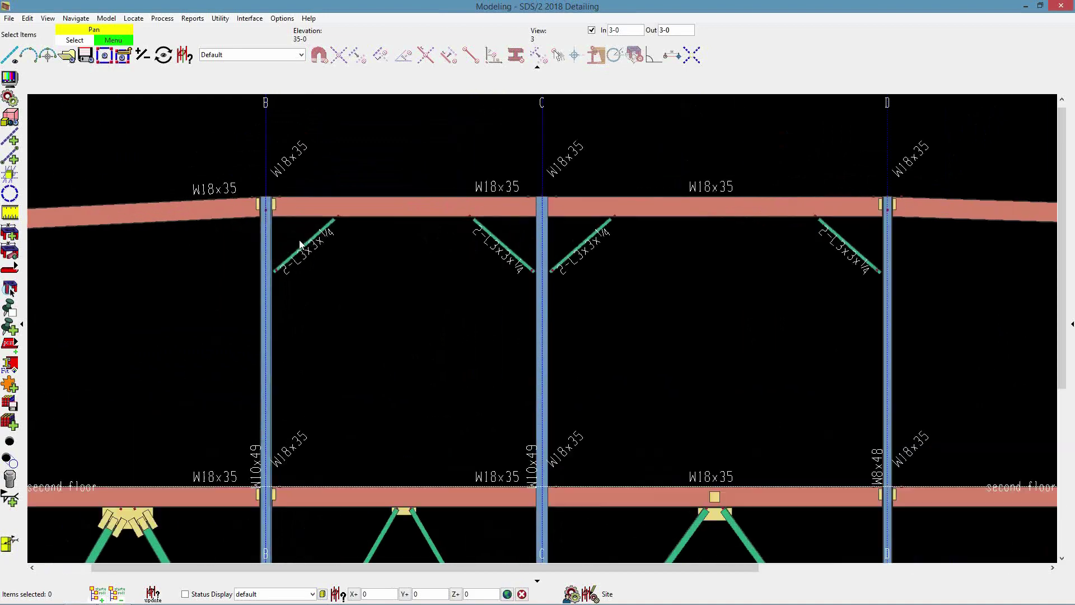
pyautogui.scroll(2, 300, 245)
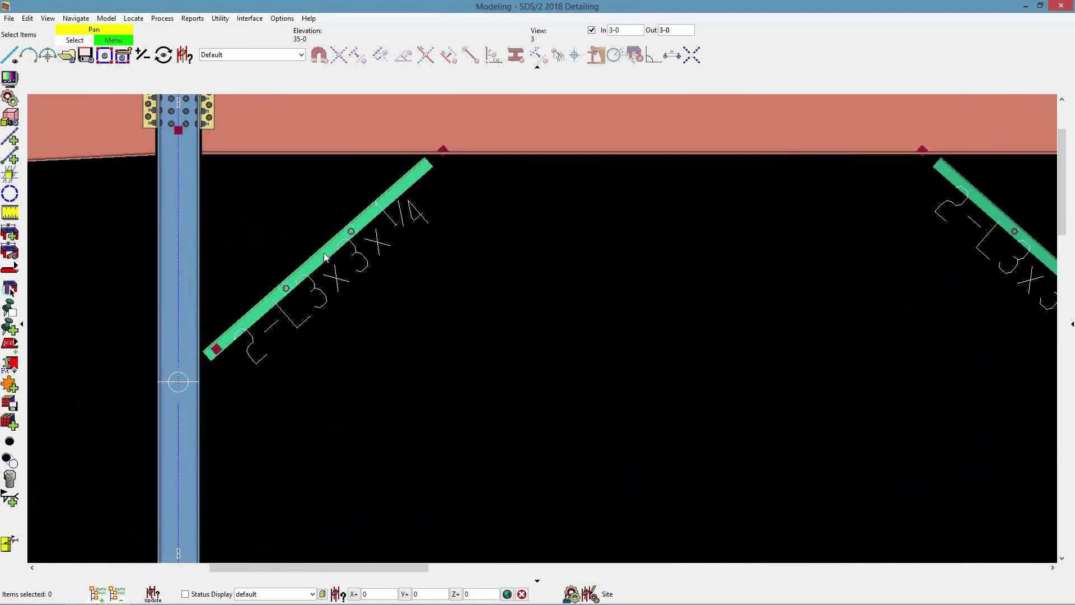
pyautogui.doubleClick(325, 256)
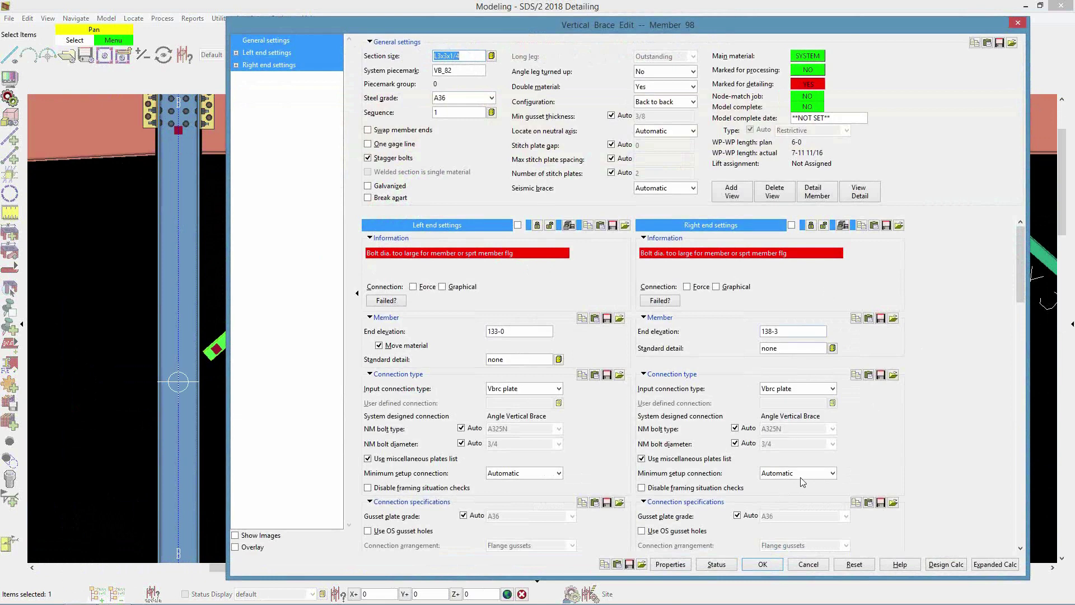
pyautogui.click(807, 563)
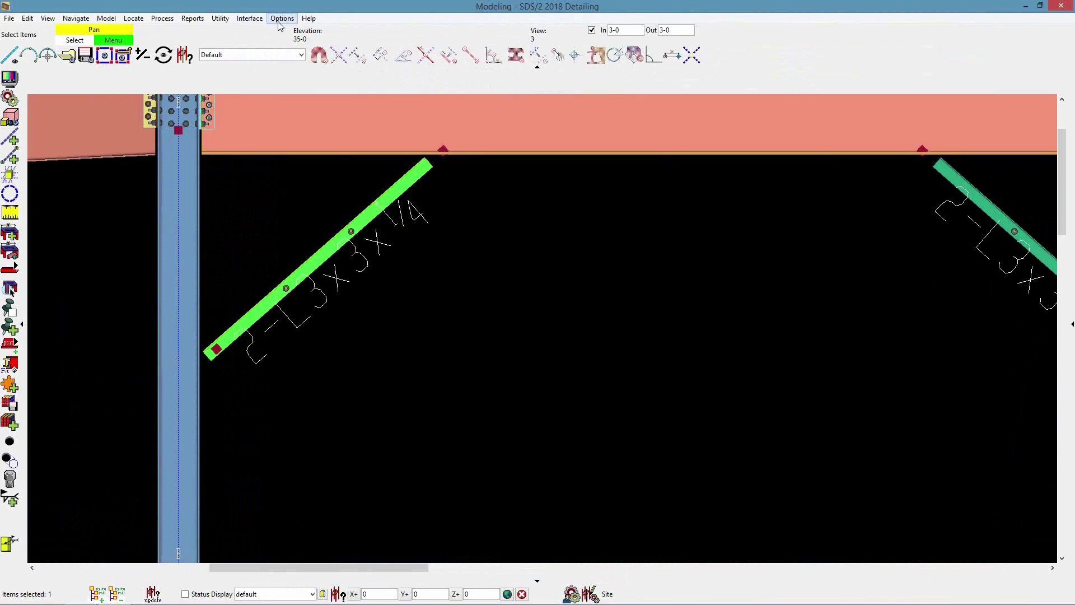
# In the fabricator's Connection Detailing/Fabrication Options, set the tension controlled tool type for 3/4 bolts to Small.
pyautogui.click(281, 18)
pyautogui.moveTo(307, 53)
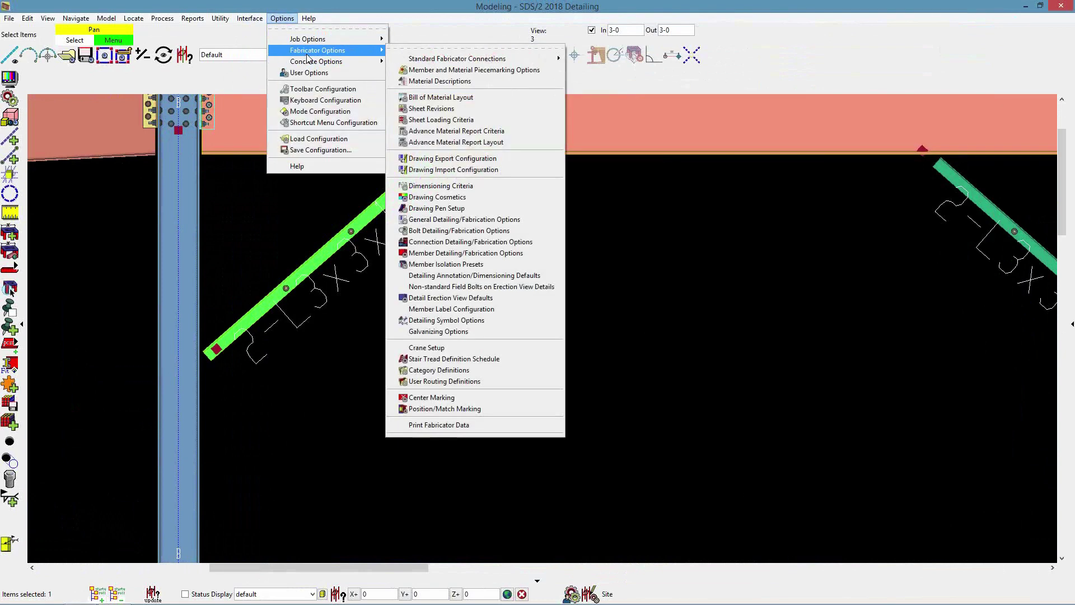
pyautogui.click(523, 244)
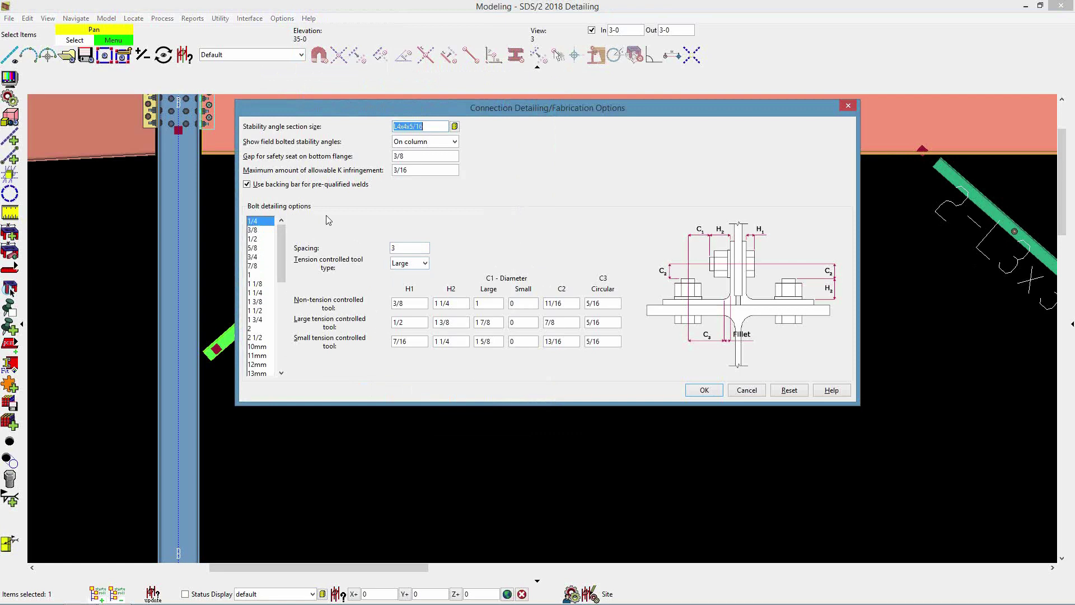
pyautogui.click(264, 230)
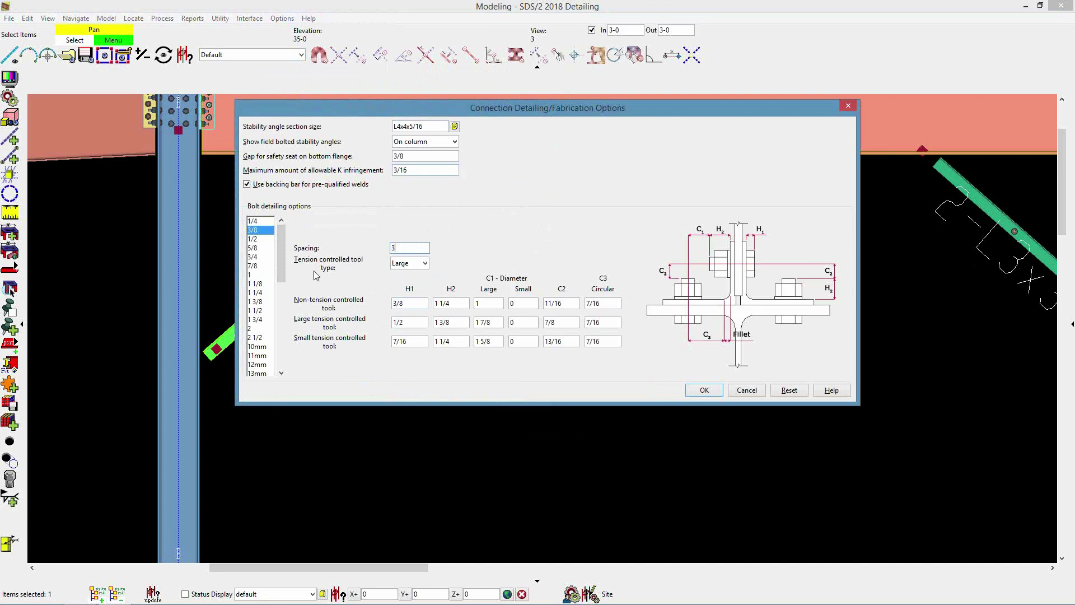
pyautogui.click(425, 263)
pyautogui.click(477, 263)
pyautogui.click(261, 257)
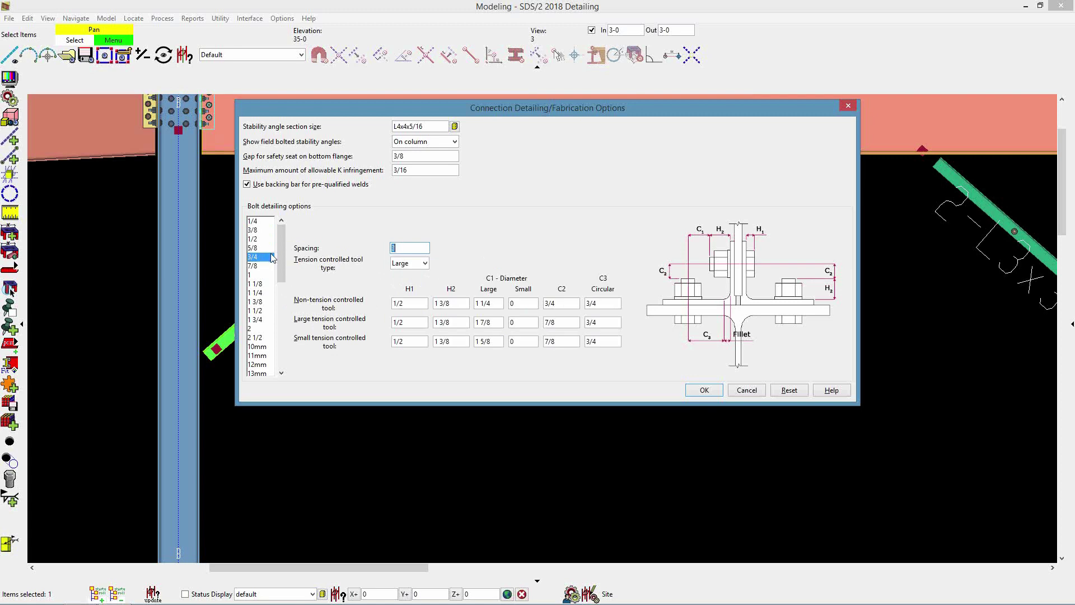
pyautogui.click(425, 263)
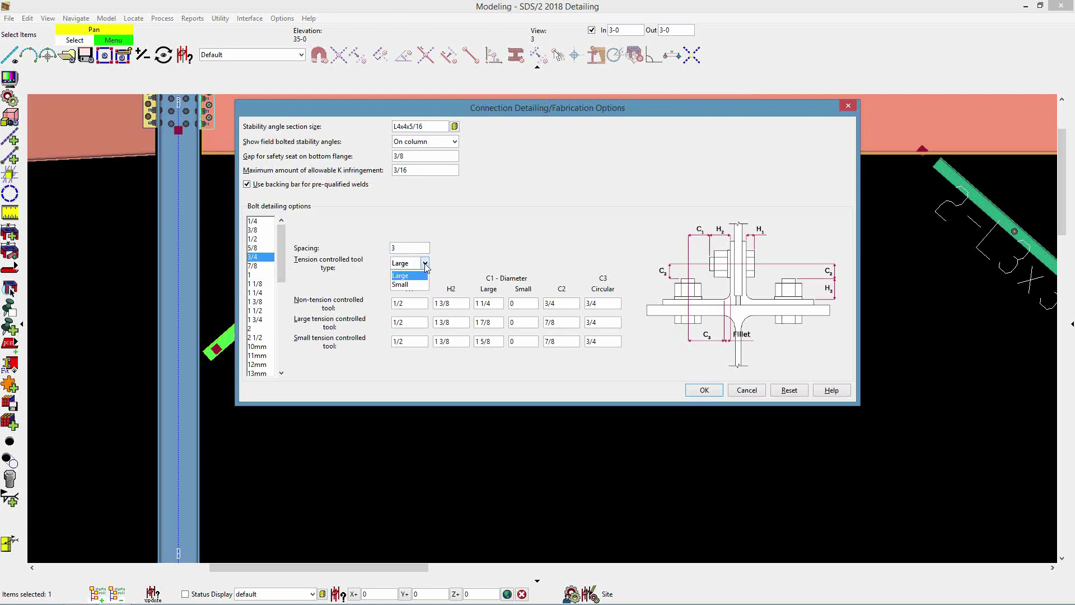
pyautogui.click(405, 281)
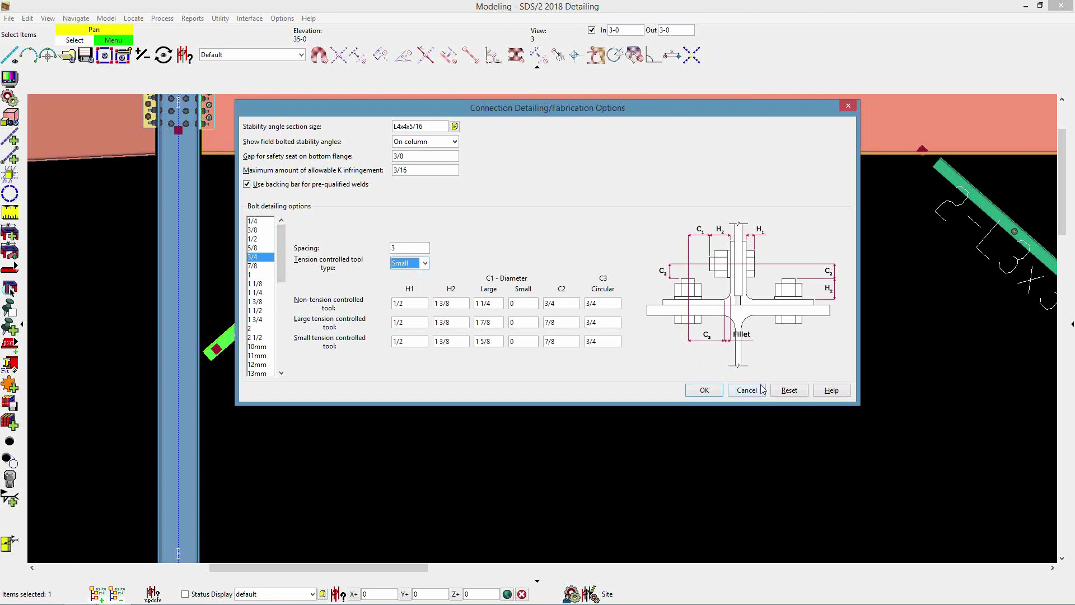
pyautogui.click(706, 390)
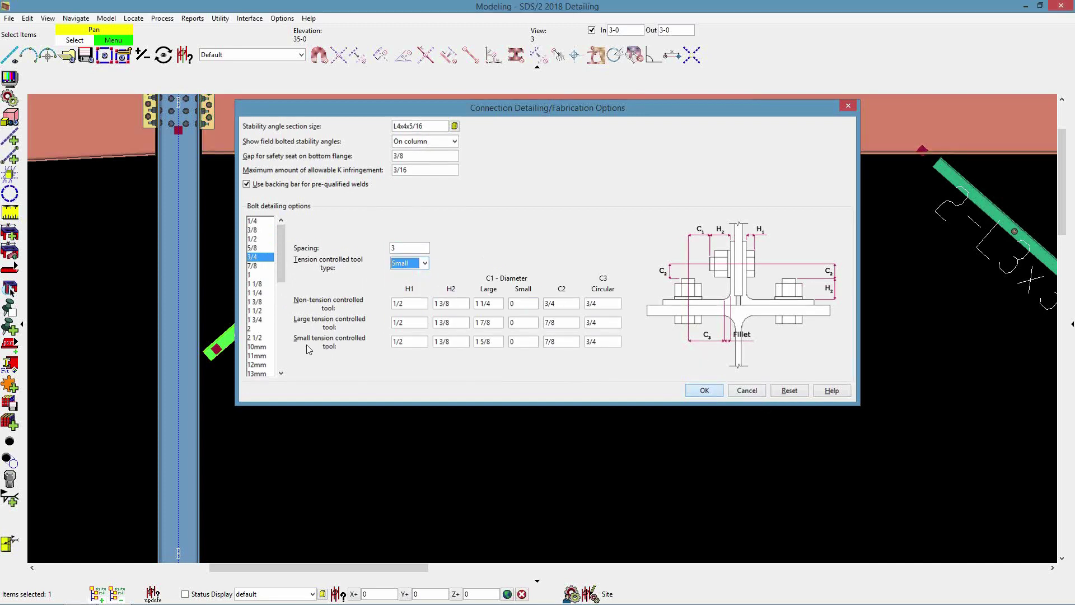
# Process the members and create their solids to regenerate the brace connections.
pyautogui.scroll(-2, 125, 289)
pyautogui.scroll(-2, 304, 290)
pyautogui.moveTo(469, 312); pyautogui.dragTo(144, 330, button='middle')
pyautogui.scroll(1, 283, 316)
pyautogui.moveTo(301, 313); pyautogui.dragTo(463, 312, button='middle')
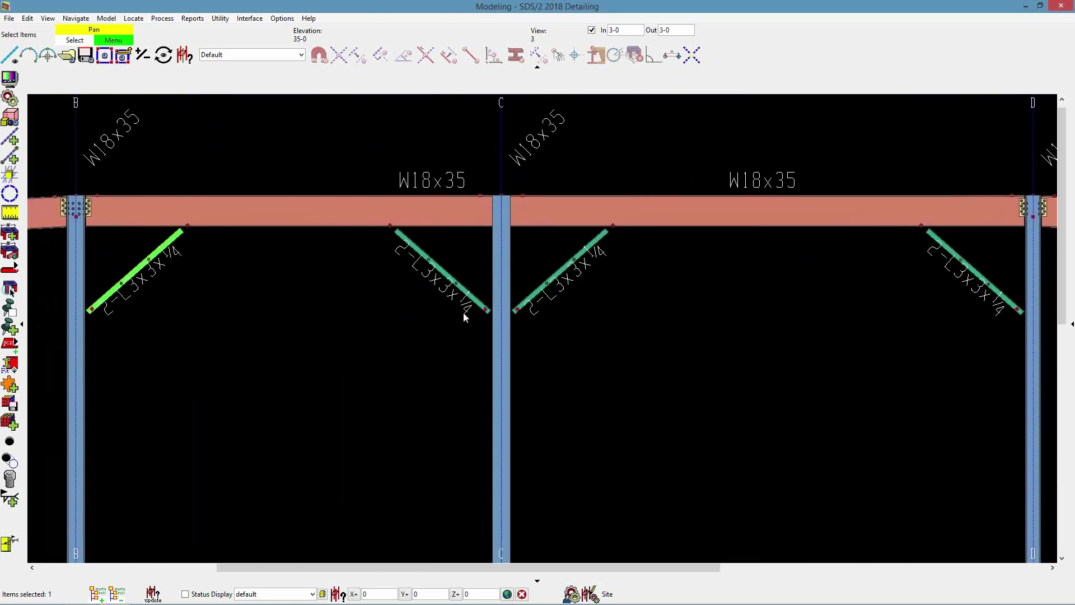
pyautogui.hotkey('ctrl', 'p')
pyautogui.click(576, 379)
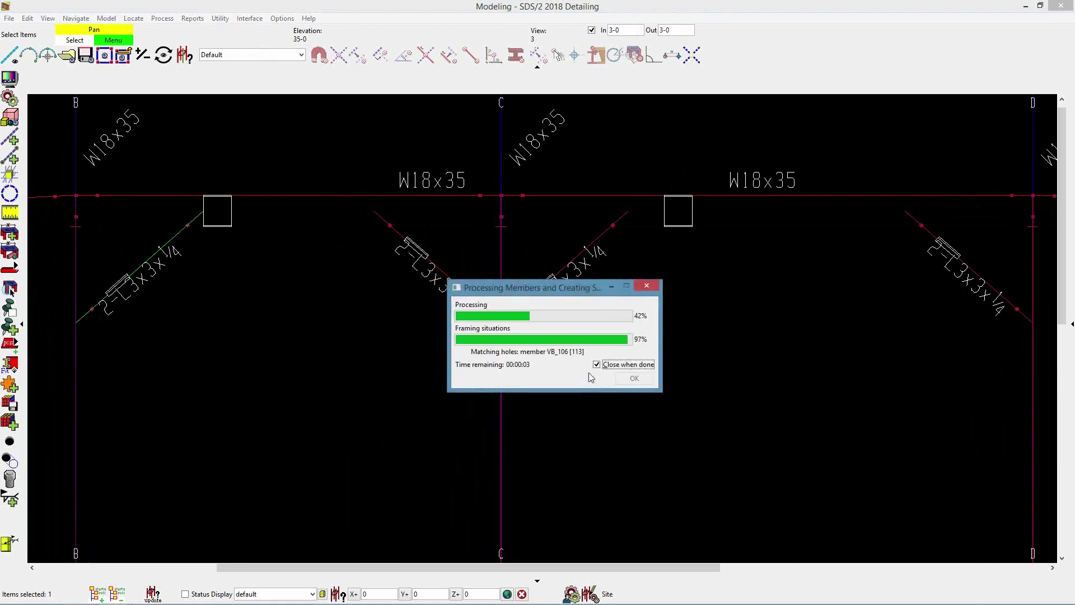
# Inspect the regenerated gusset connection and the edit settings of the vertical brace beside column B.
pyautogui.moveTo(135, 281); pyautogui.dragTo(305, 313, button='middle')
pyautogui.scroll(4, 300, 315)
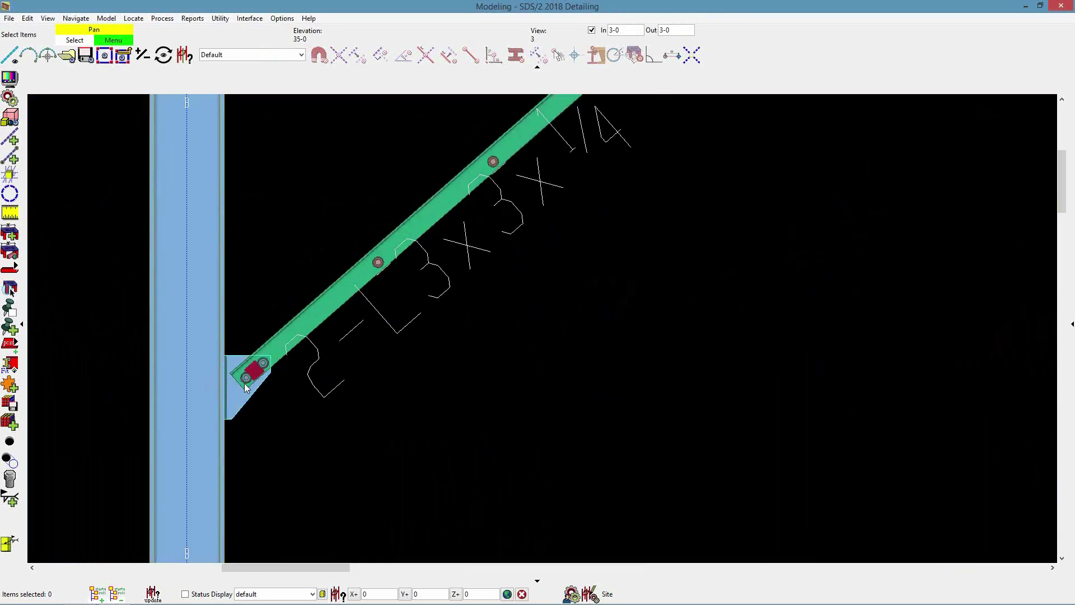
pyautogui.scroll(-4, 268, 387)
pyautogui.click(384, 298)
pyautogui.doubleClick(384, 299)
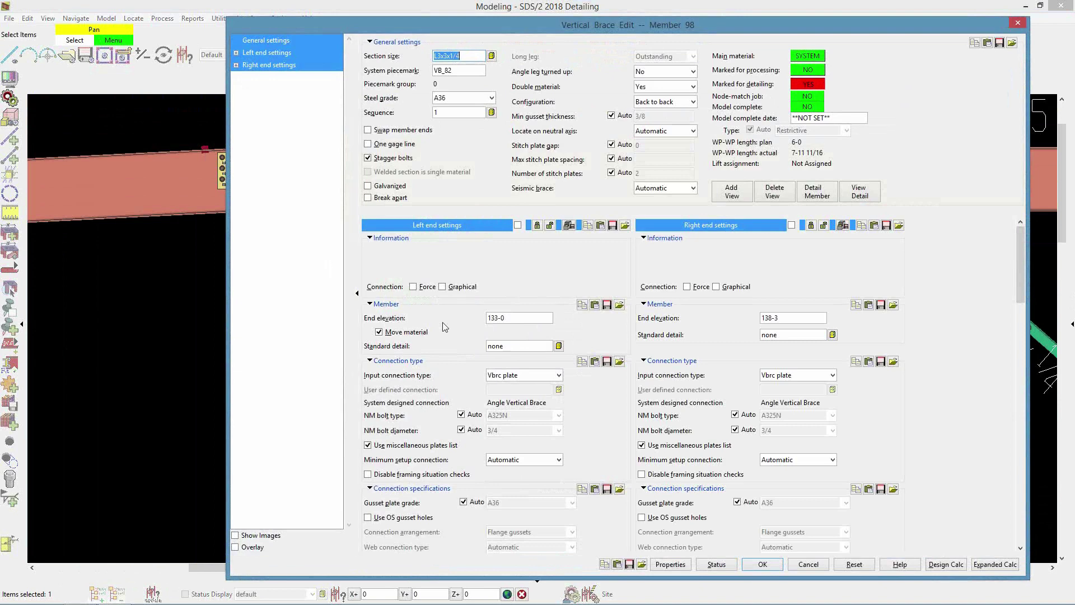
pyautogui.click(808, 564)
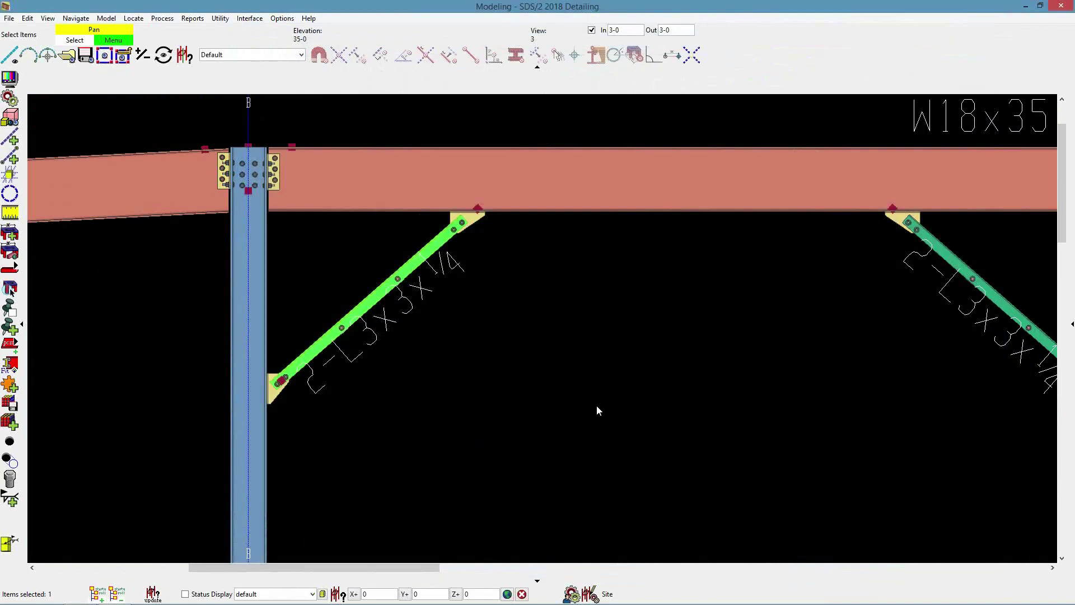
# Open erection view 1.
pyautogui.scroll(-5, 609, 359)
pyautogui.click(68, 56)
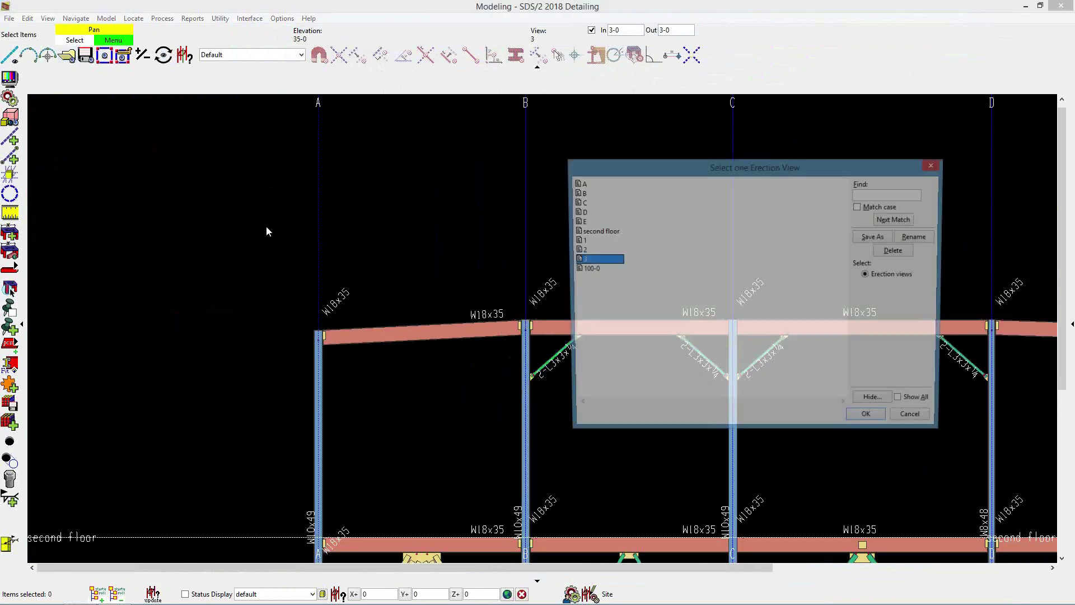
pyautogui.doubleClick(585, 242)
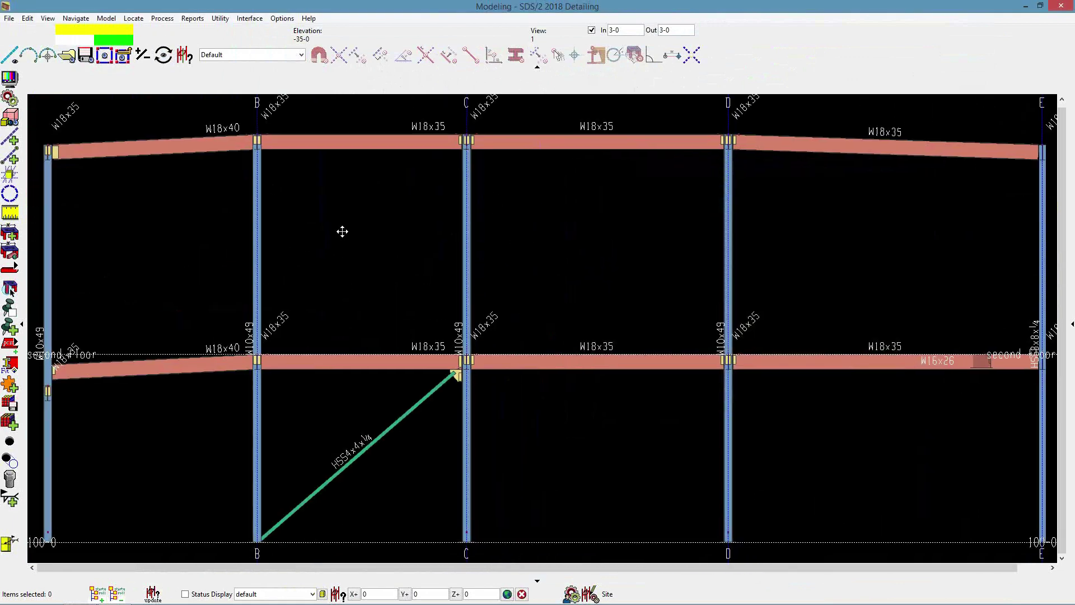
# Set the left end input connection type of the sloping second-floor W18x40 beam between columns A and B to End plate.
pyautogui.scroll(5, 340, 230)
pyautogui.moveTo(289, 306); pyautogui.dragTo(350, 303, button='middle')
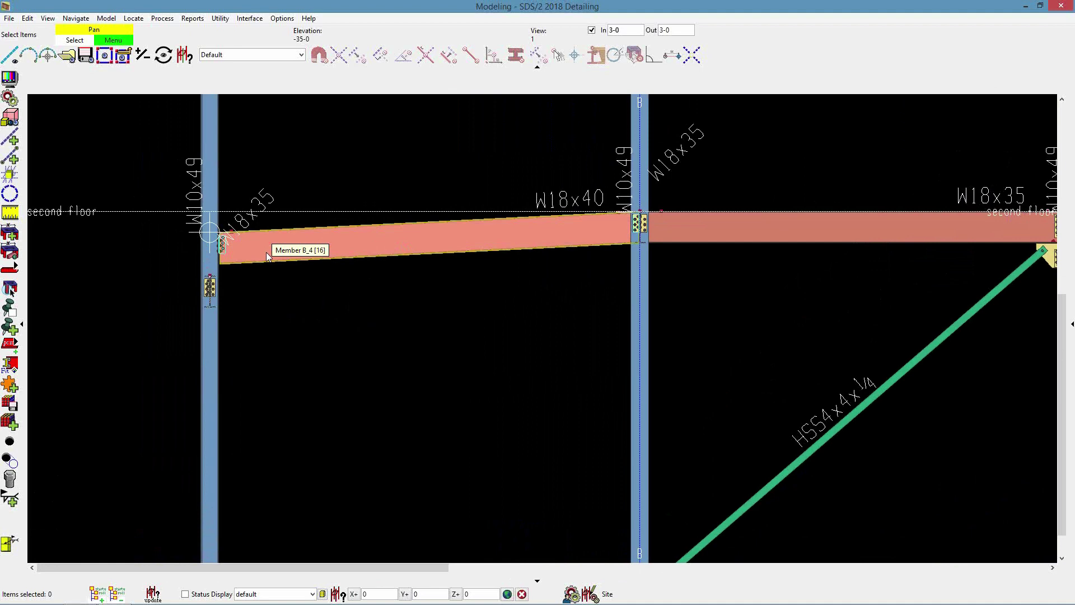
pyautogui.doubleClick(295, 250)
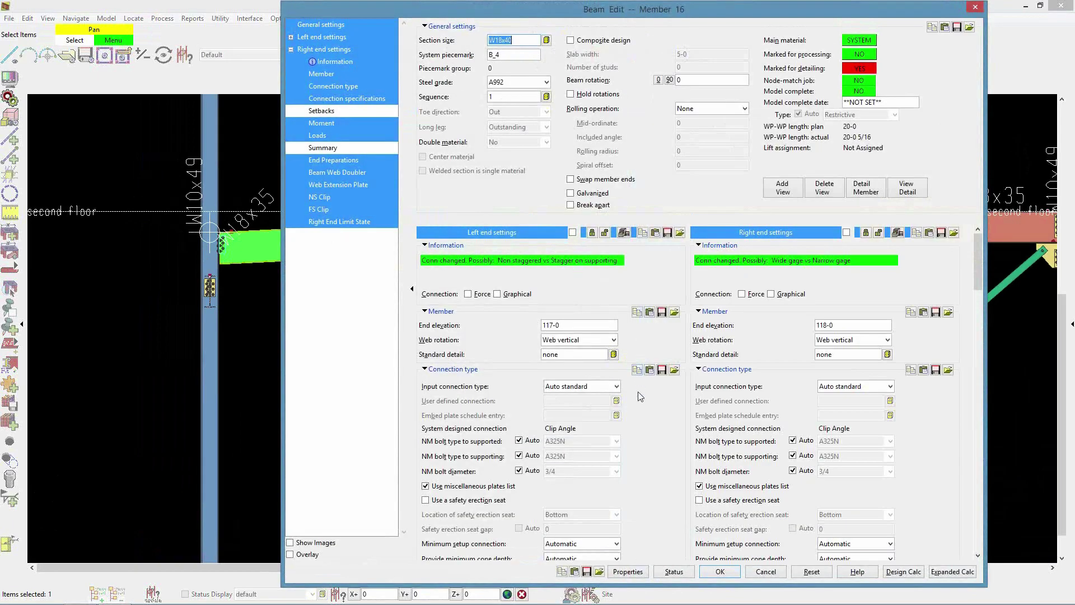
pyautogui.click(615, 386)
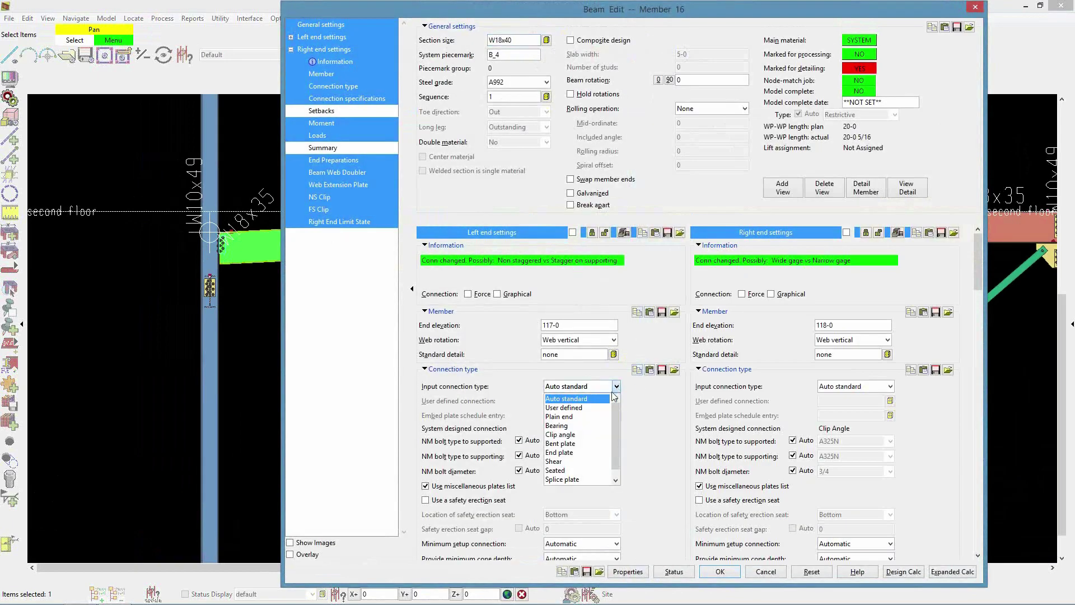
pyautogui.click(590, 454)
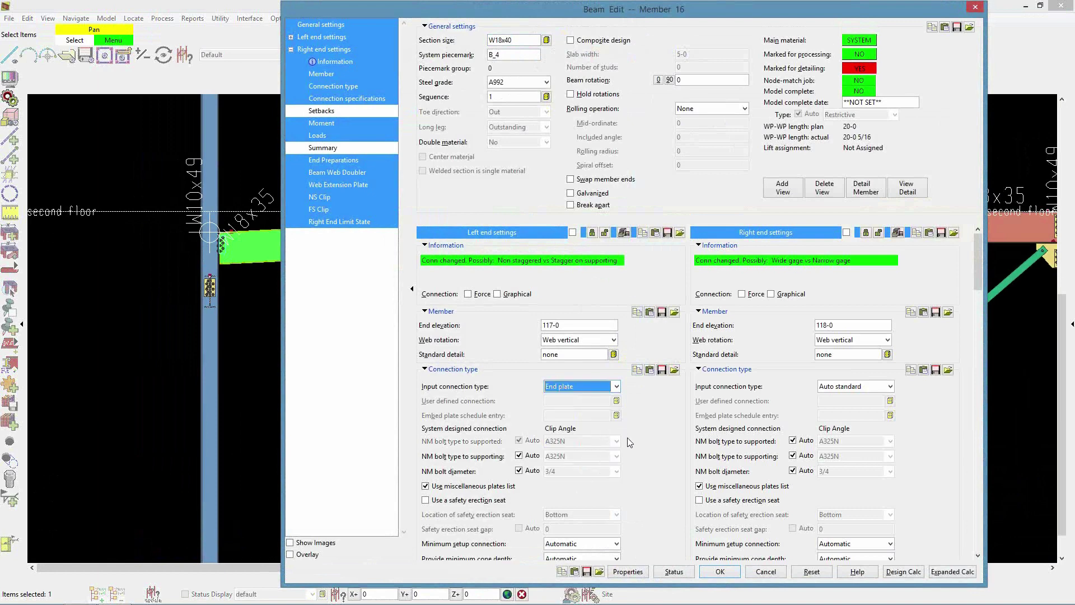
# Set the moment type at the W18x40 beam's left end to Bolted and apply the beam edits.
pyautogui.scroll(-5, 635, 409)
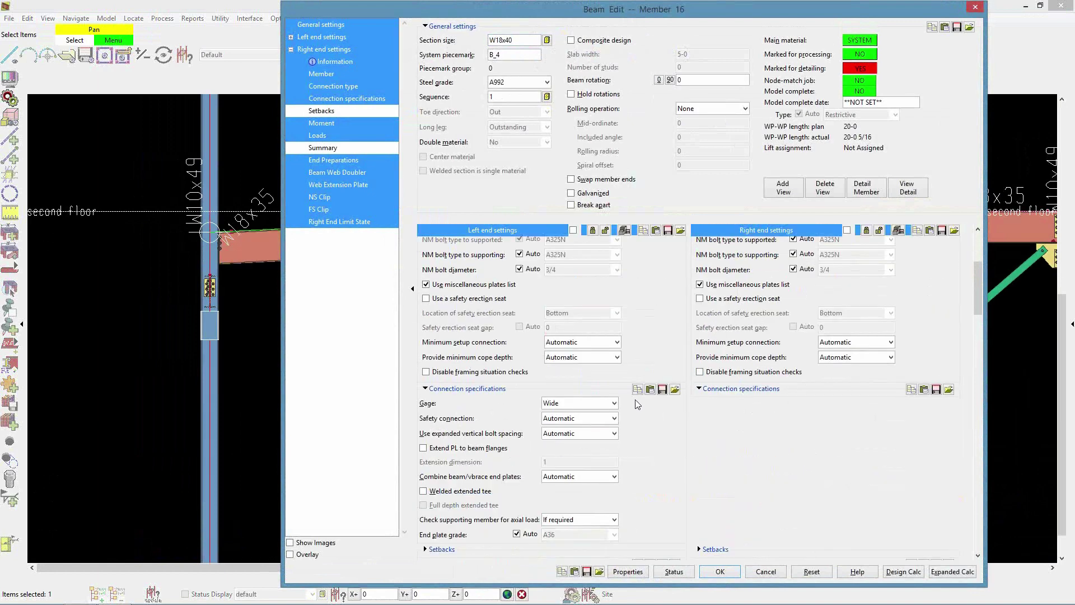
pyautogui.scroll(-5, 610, 398)
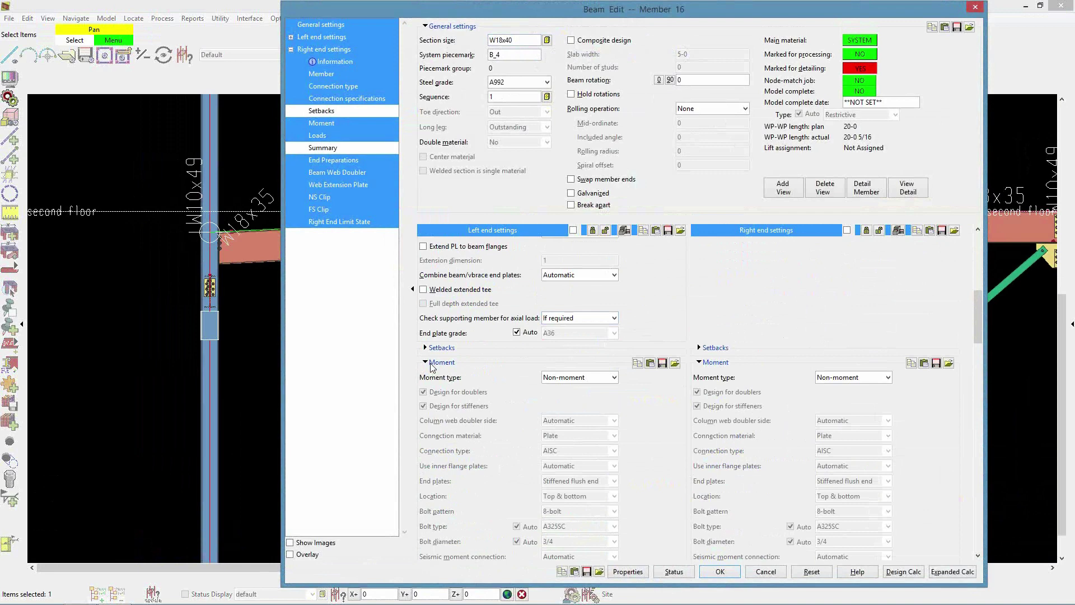
pyautogui.click(594, 378)
pyautogui.press('Escape')
pyautogui.press('Down')
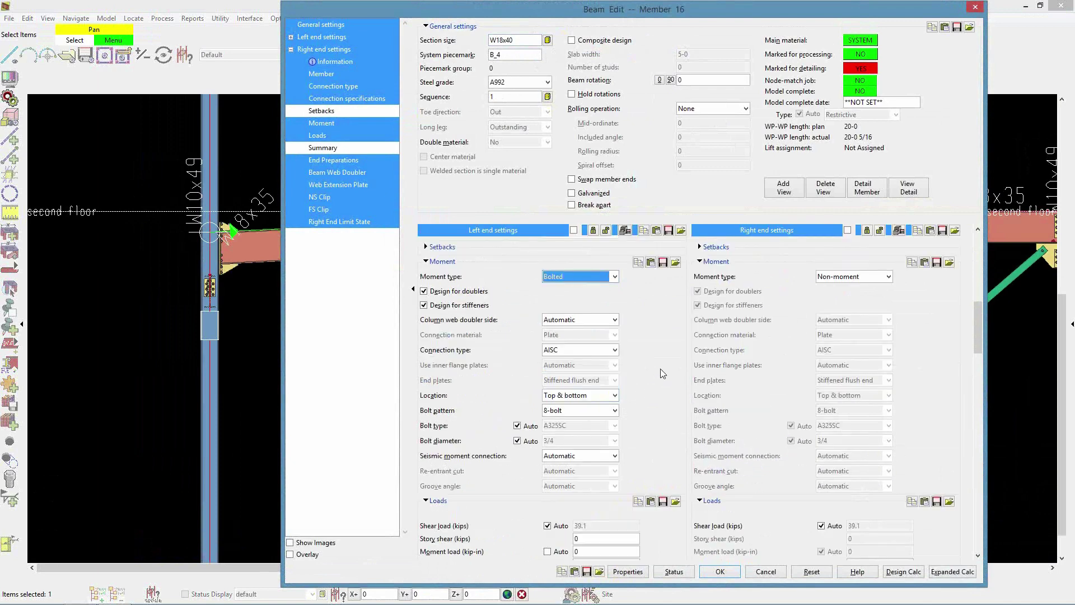
pyautogui.click(721, 572)
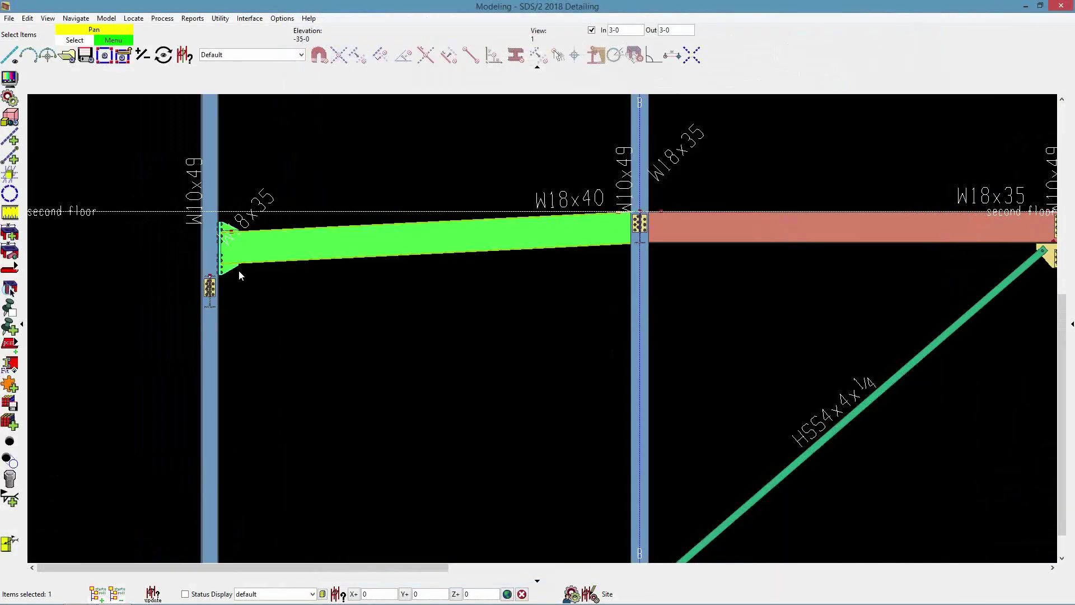
# Change the bolt pattern of the W18x40 beam's left end moment connection to 4-bolt.
pyautogui.scroll(8, 246, 258)
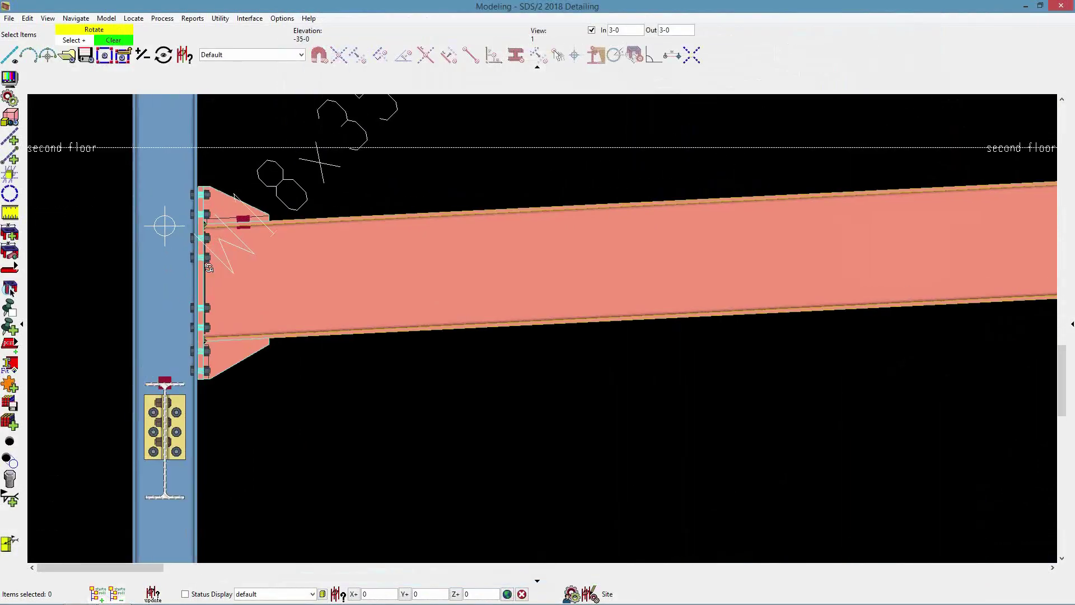
pyautogui.moveTo(158, 272)
pyautogui.mouseDown(button='middle')
pyautogui.moveTo(89, 312)
pyautogui.moveTo(177, 281)
pyautogui.moveTo(190, 288)
pyautogui.moveTo(162, 294)
pyautogui.moveTo(185, 276)
pyautogui.moveTo(140, 264)
pyautogui.mouseUp(button='middle')
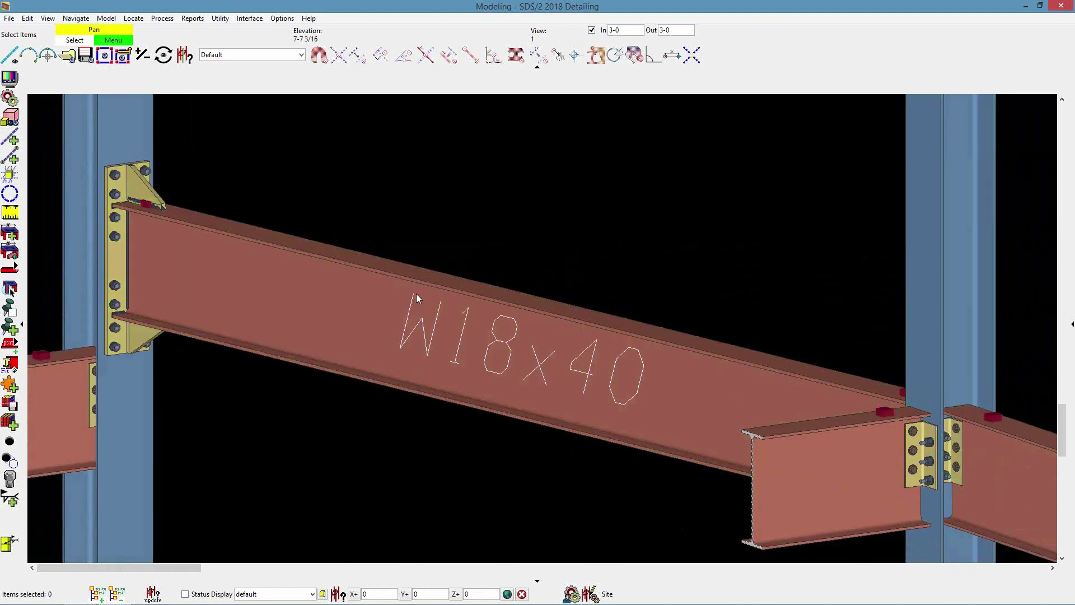
pyautogui.doubleClick(416, 294)
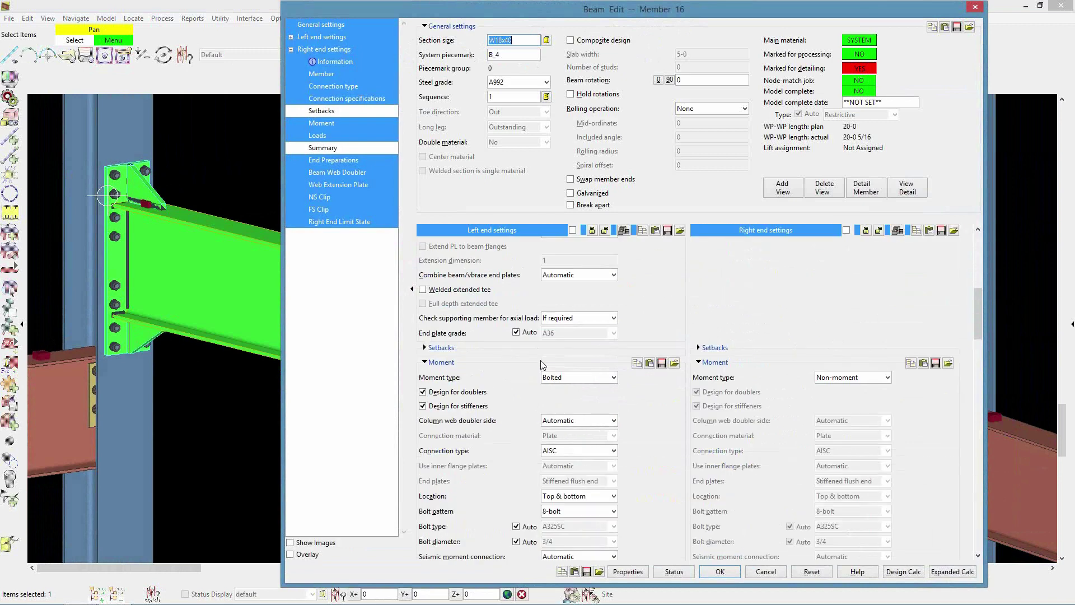
pyautogui.scroll(-3, 540, 363)
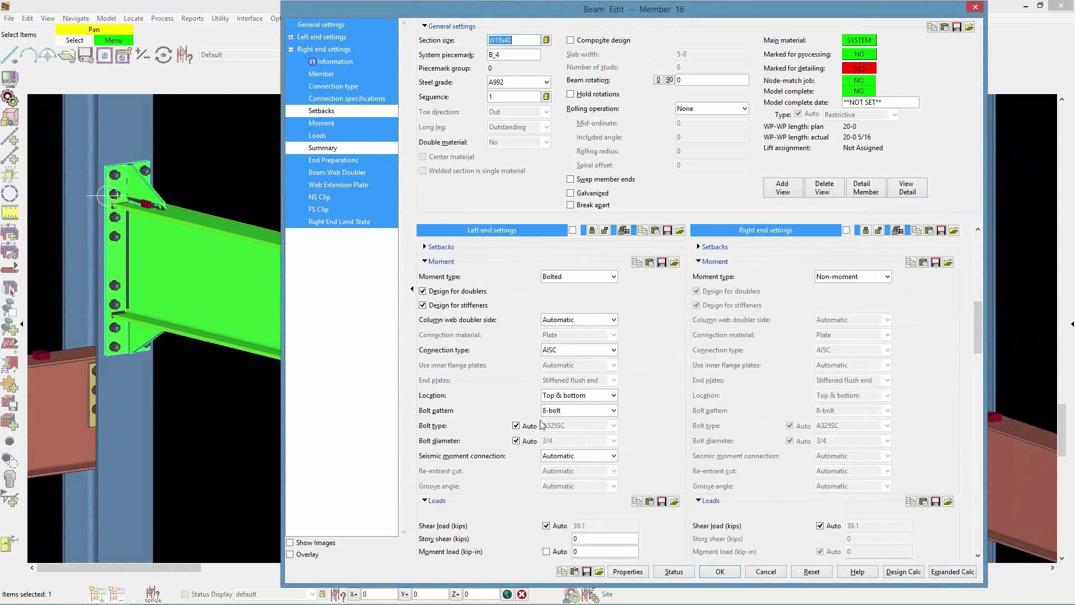
pyautogui.click(589, 411)
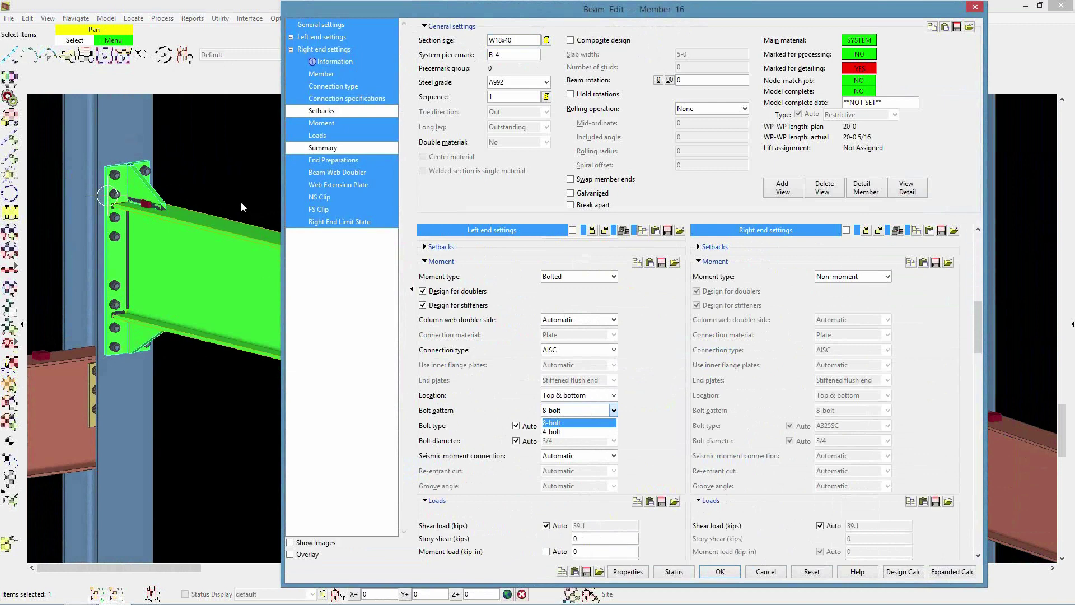
pyautogui.click(567, 434)
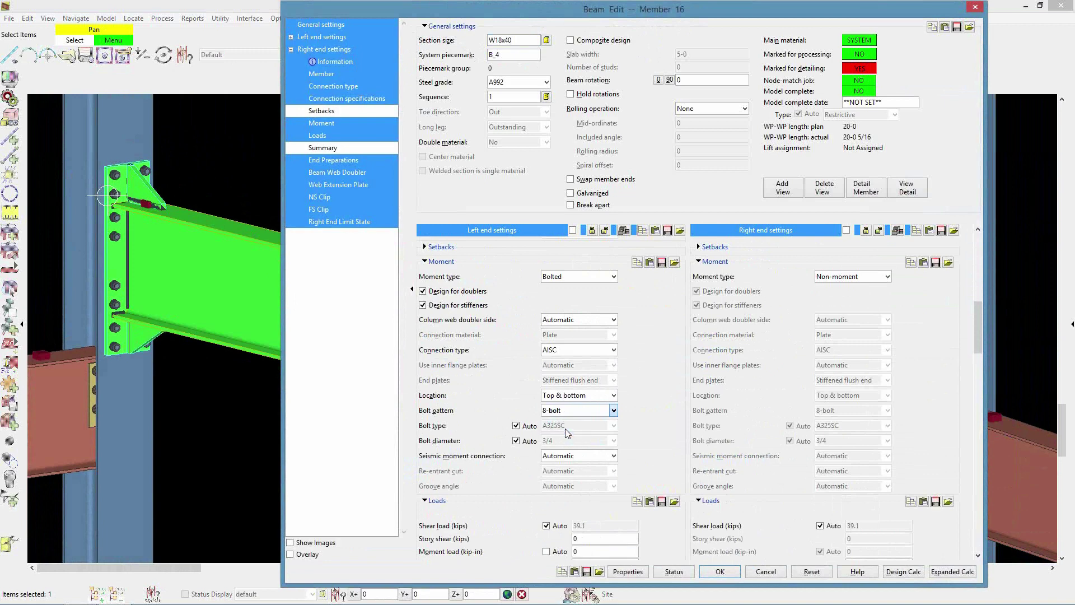
pyautogui.scroll(1, 561, 414)
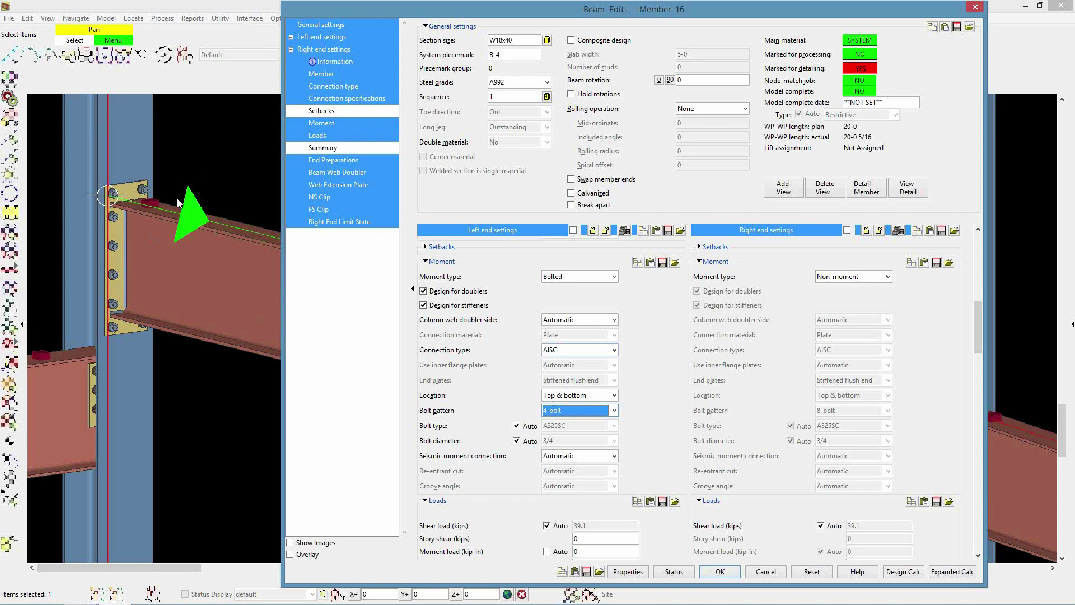
pyautogui.click(721, 571)
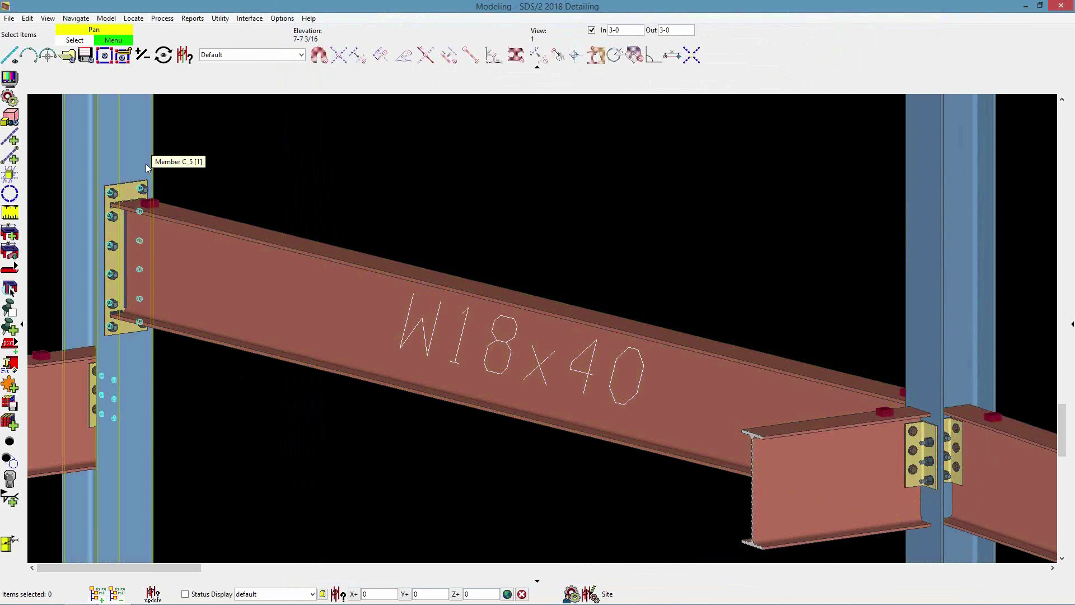
pyautogui.scroll(-1, 424, 231)
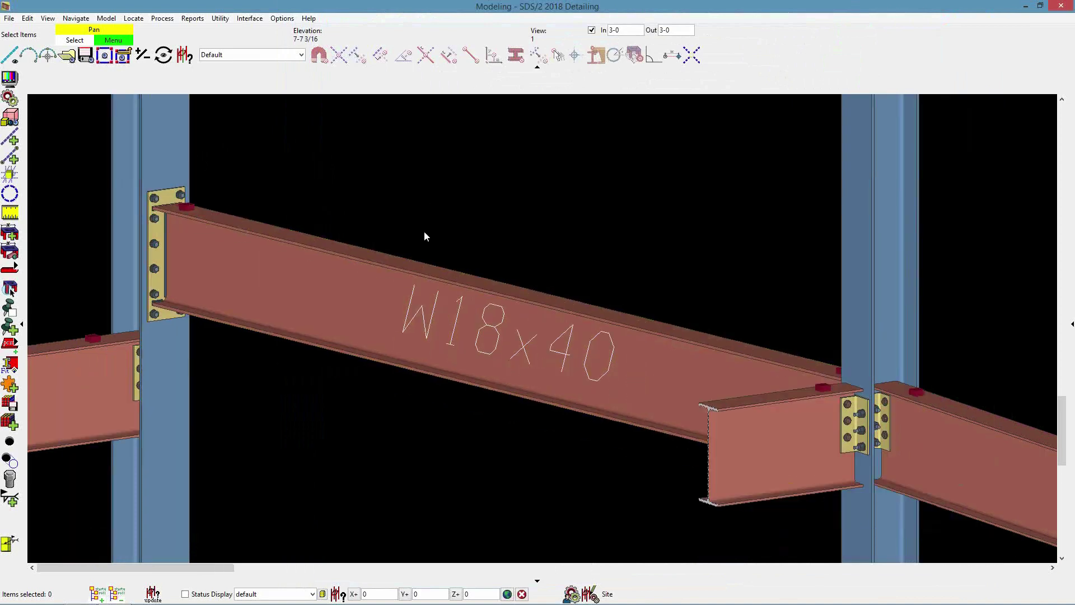
# Set the right end input connection type of the clipped W18x35 beam at the end HSS column to Shear.
pyautogui.scroll(-1, 431, 235)
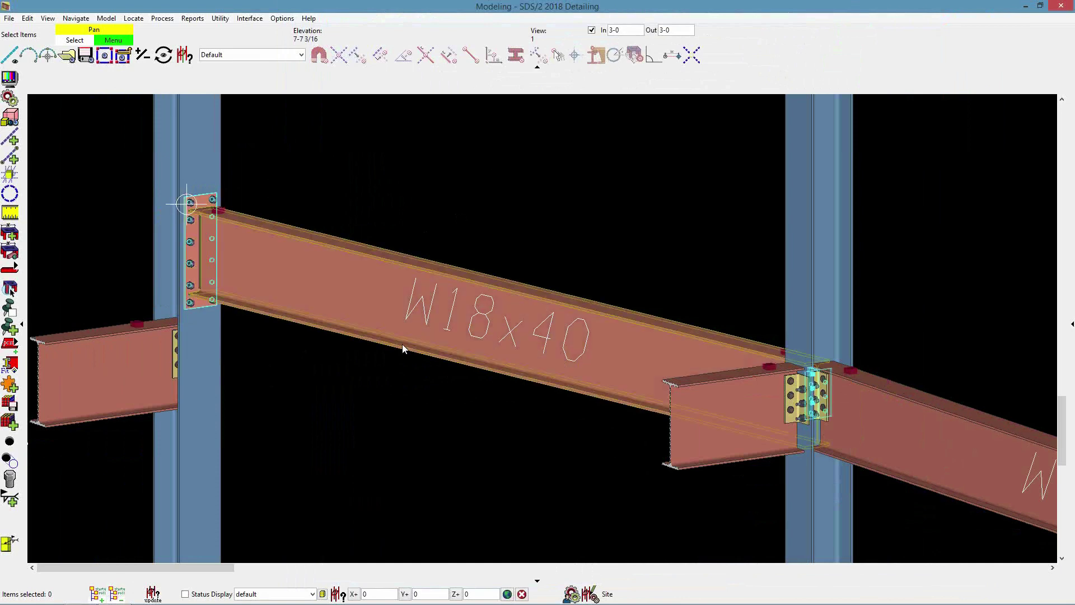
pyautogui.scroll(-4, 356, 372)
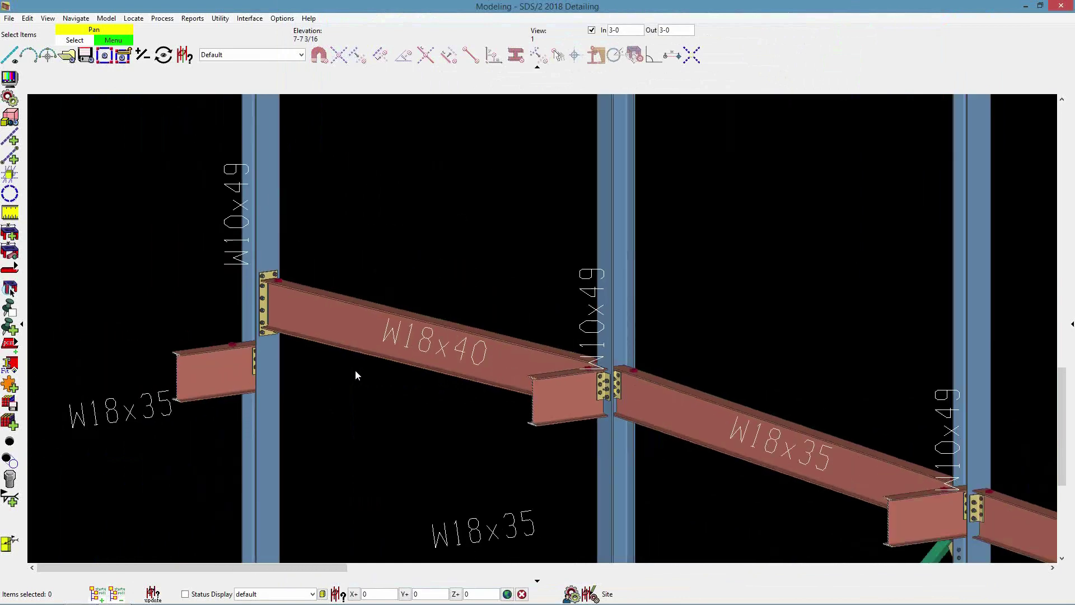
pyautogui.moveTo(425, 316); pyautogui.dragTo(64, 339, button='middle')
pyautogui.moveTo(543, 332); pyautogui.dragTo(212, 308, button='middle')
pyautogui.scroll(2, 562, 276)
pyautogui.scroll(5, 566, 216)
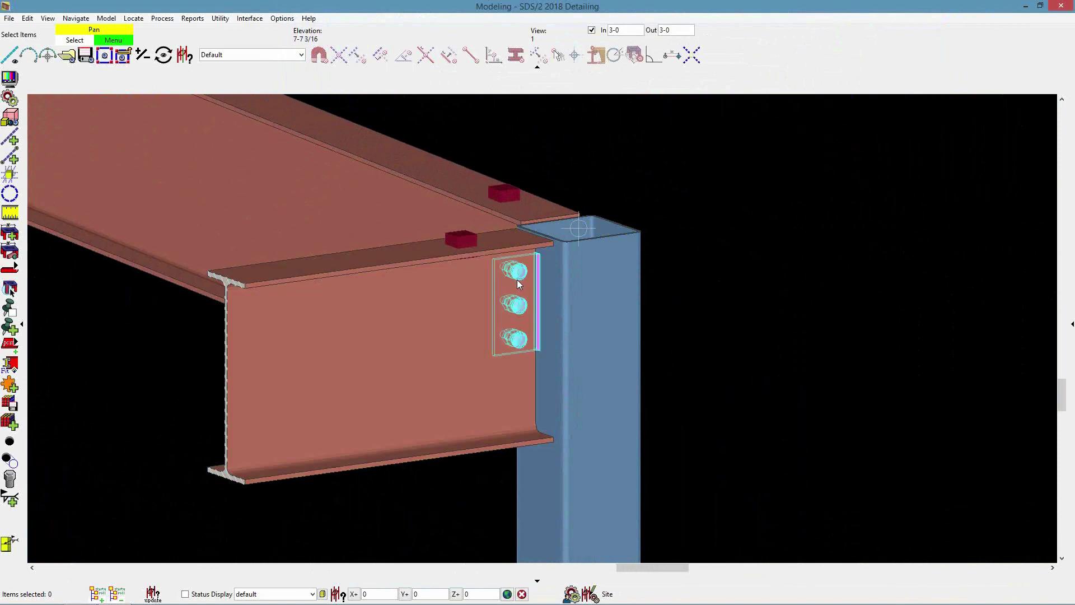
pyautogui.click(392, 316)
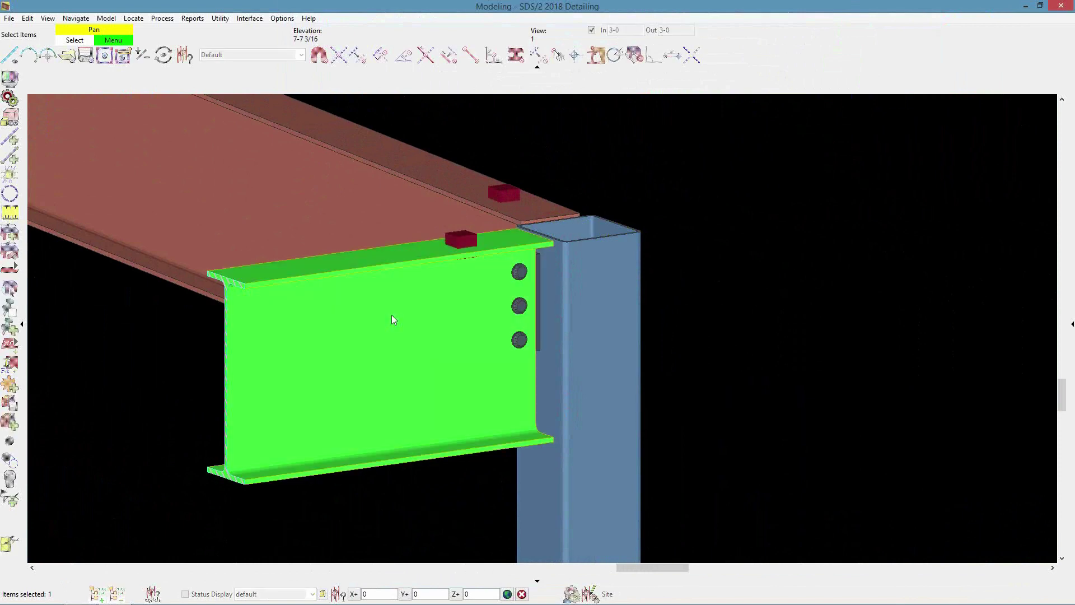
pyautogui.doubleClick(392, 314)
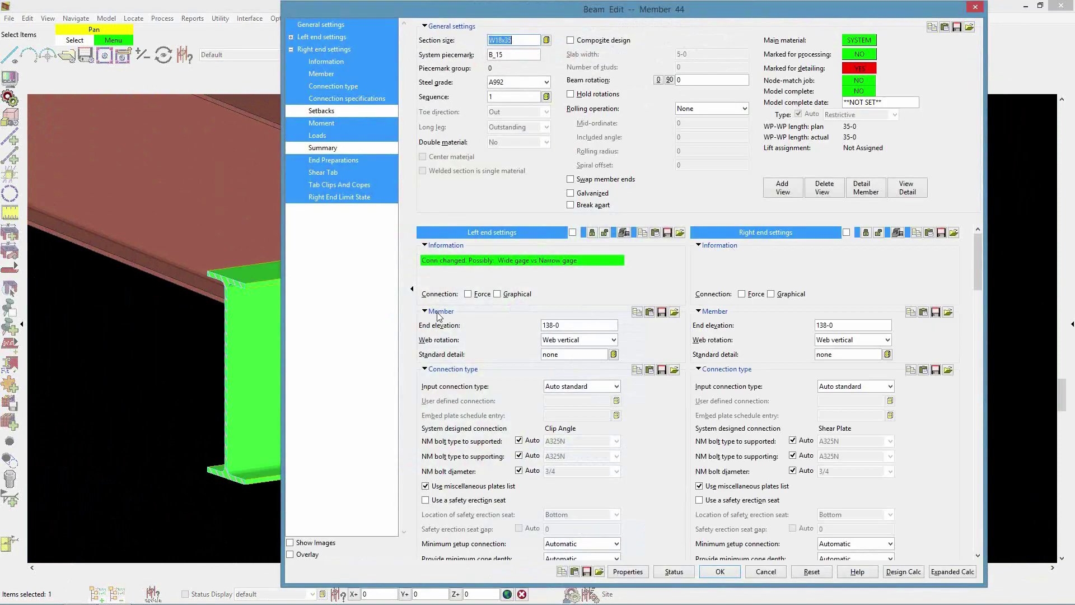
pyautogui.click(890, 386)
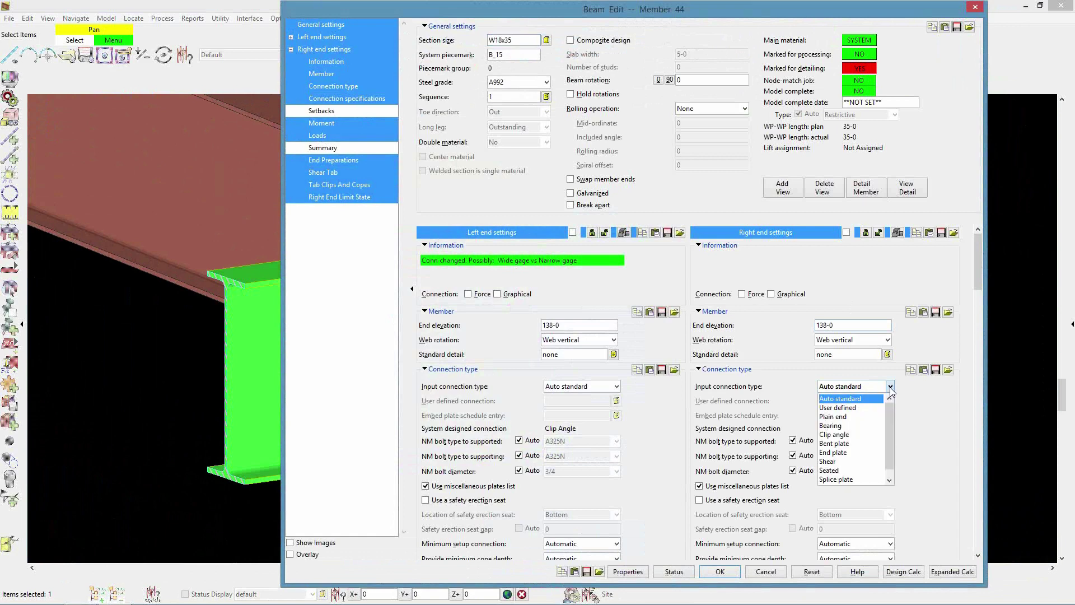
pyautogui.click(842, 460)
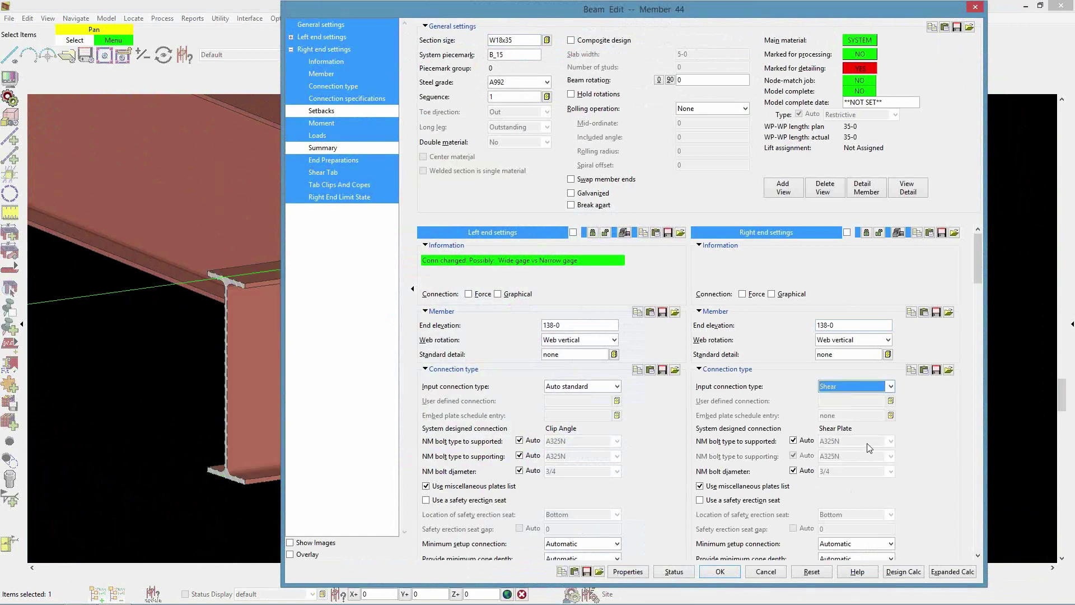
# Set the right end shear connection's material type to Built up plates and apply the W18x35 beam edits.
pyautogui.moveTo(974, 247); pyautogui.dragTo(981, 291)
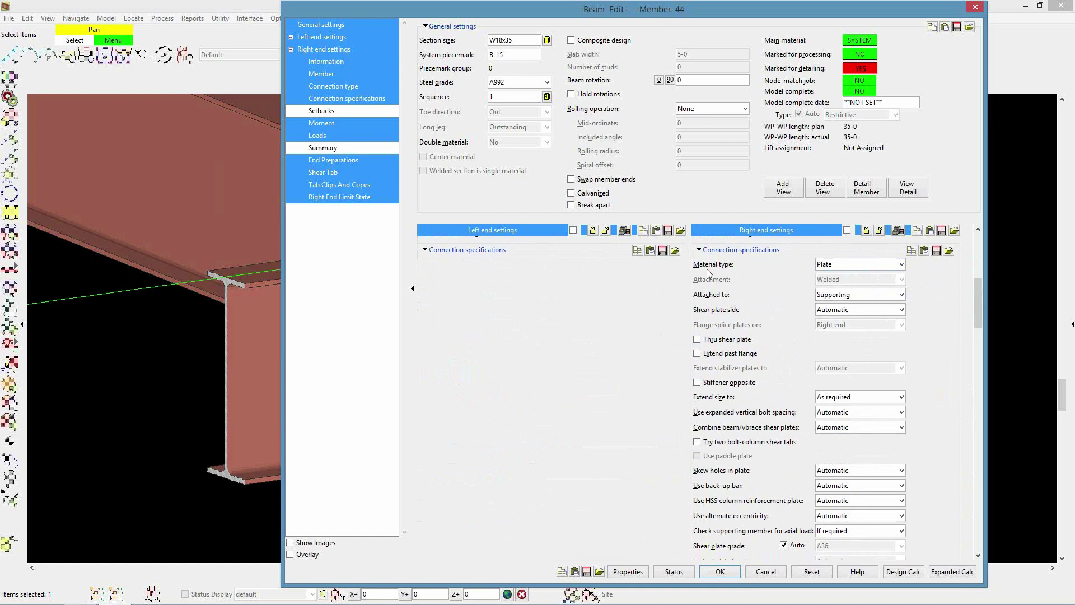
pyautogui.click(901, 264)
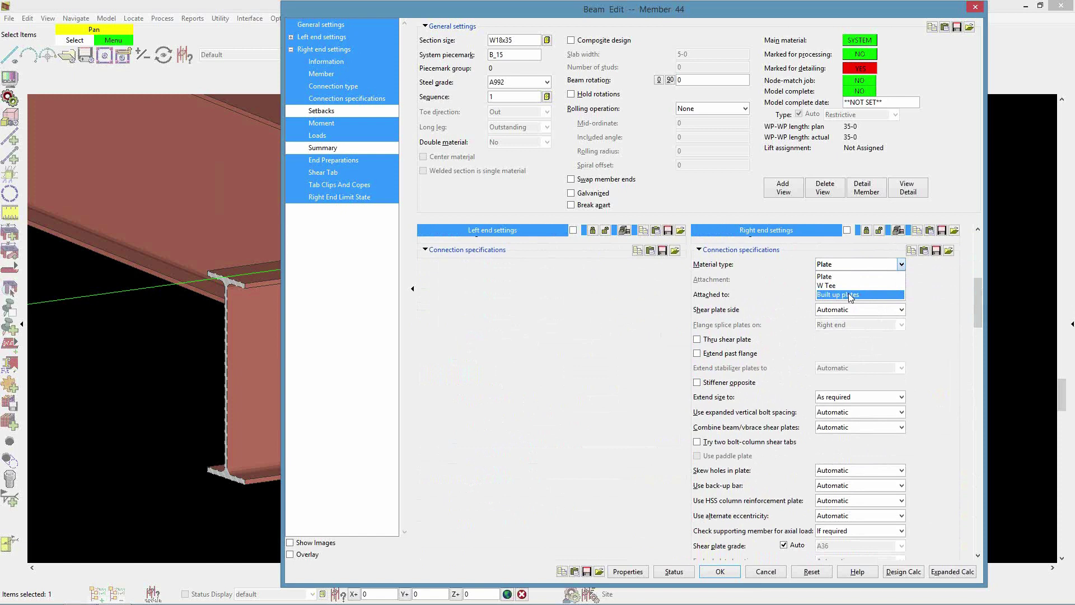
pyautogui.click(850, 293)
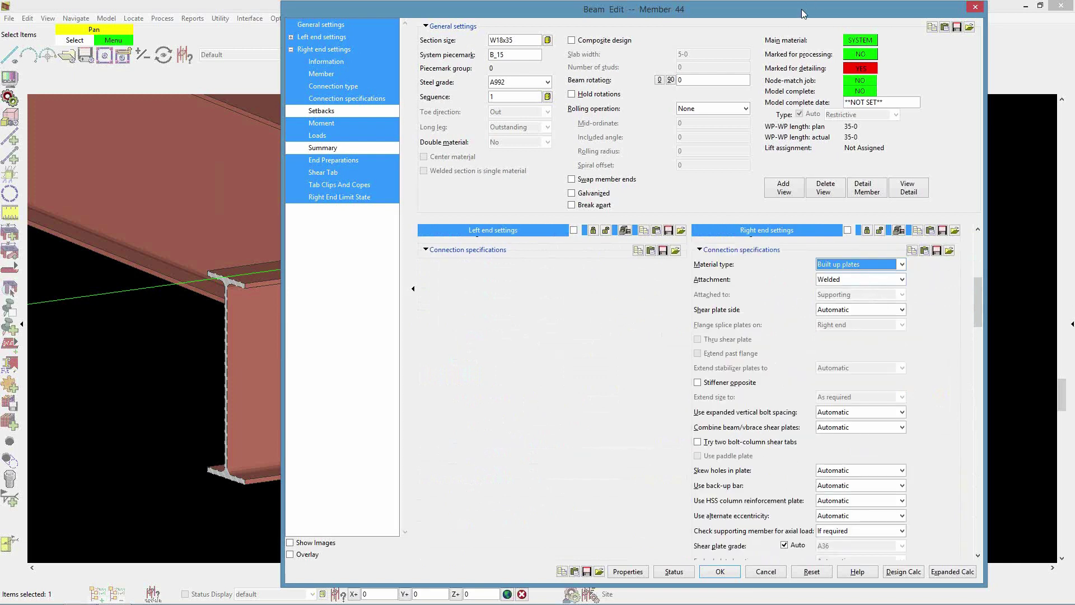
pyautogui.moveTo(802, 13); pyautogui.dragTo(268, 18)
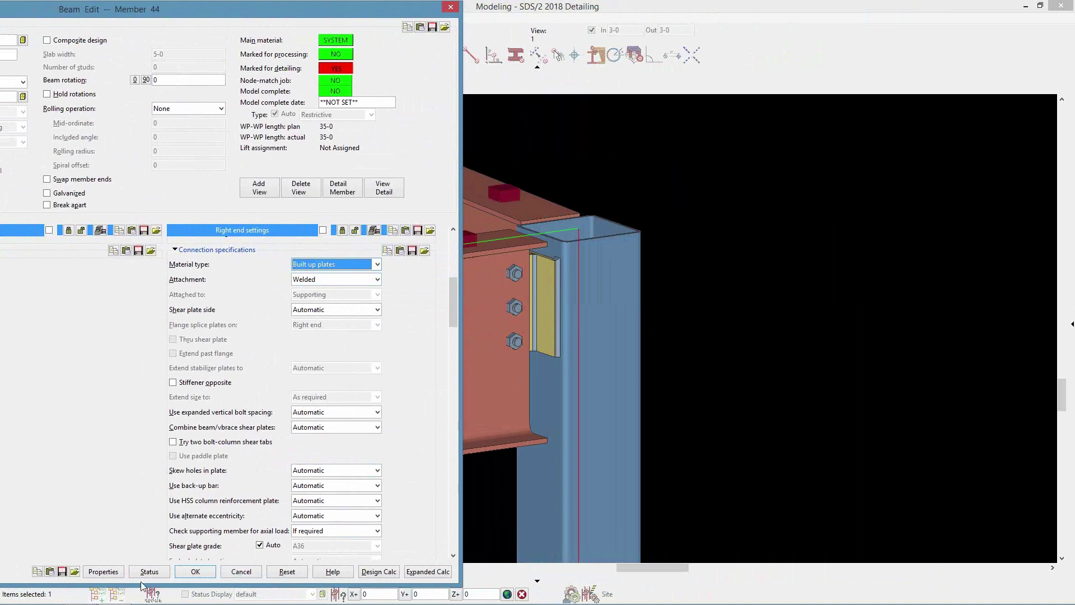
pyautogui.click(196, 572)
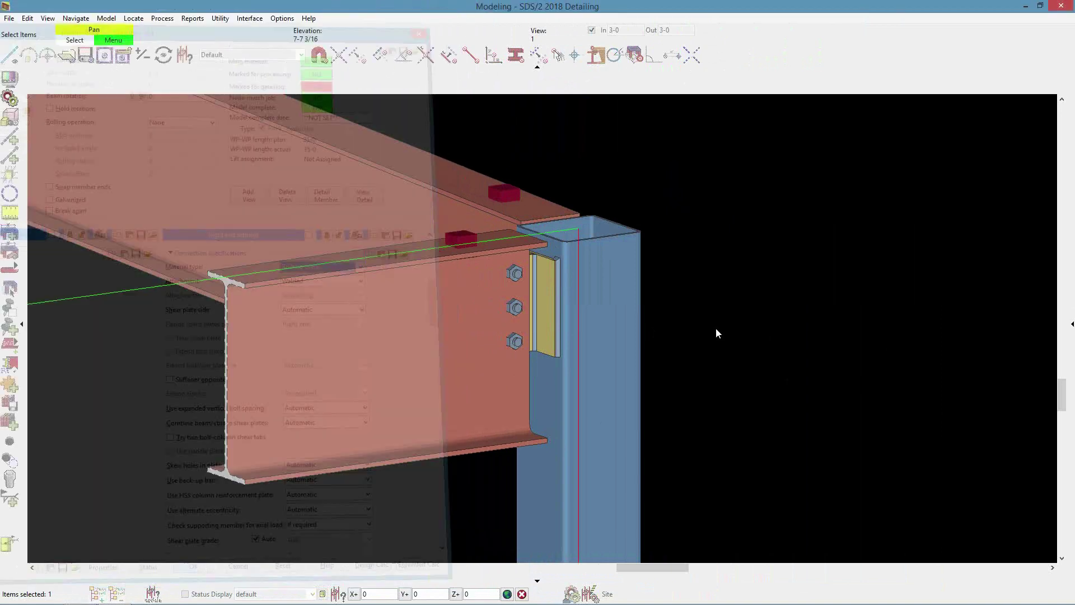
pyautogui.scroll(5, 527, 303)
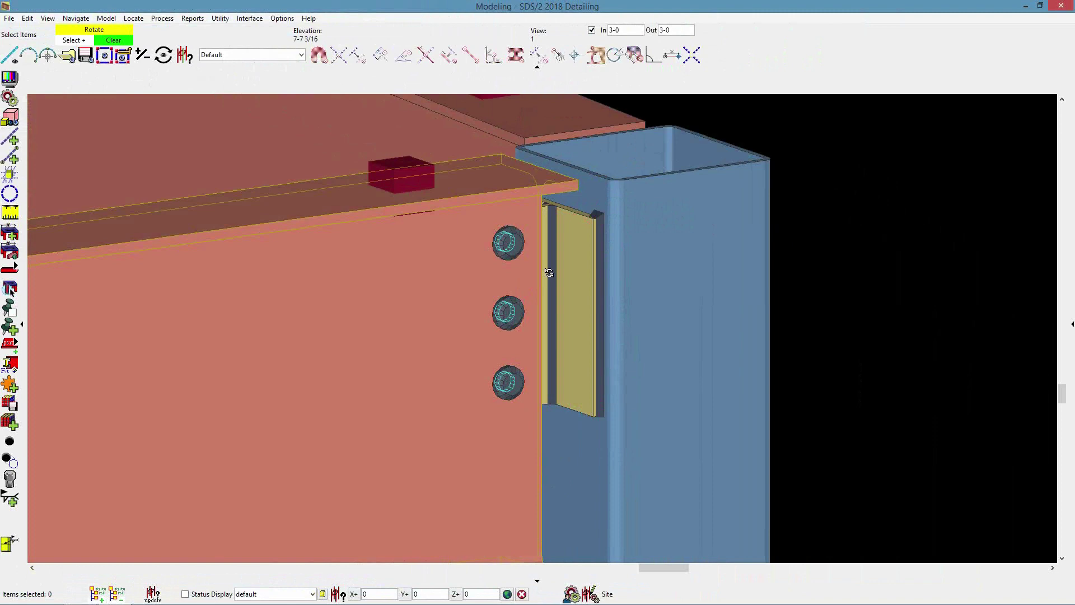
pyautogui.keyDown('shift'); pyautogui.moveTo(549, 273); pyautogui.dragTo(521, 252, button='middle'); pyautogui.keyUp('shift')
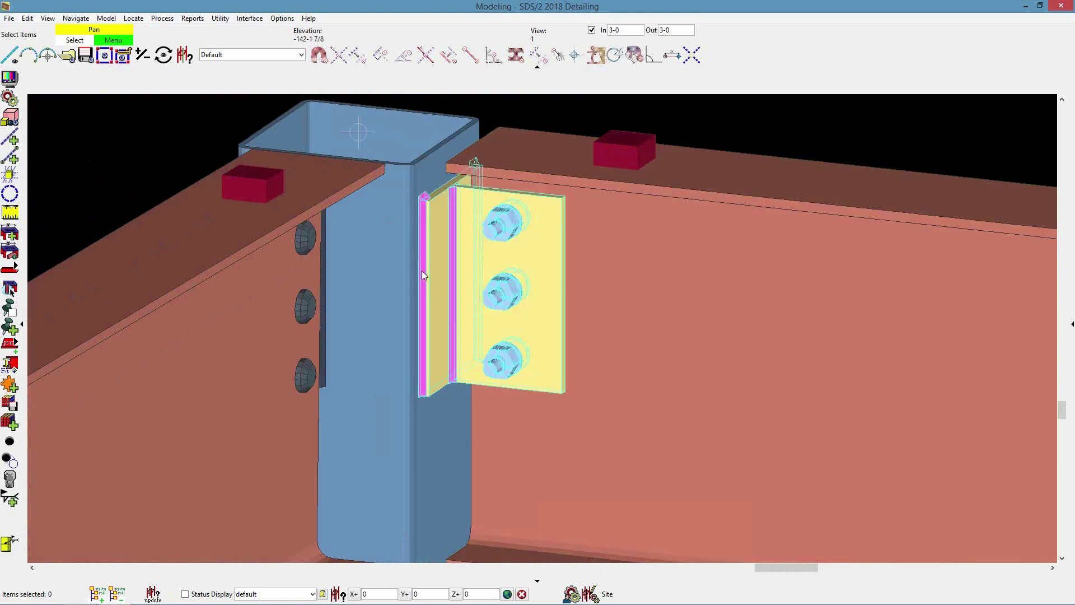
pyautogui.scroll(-5, 421, 270)
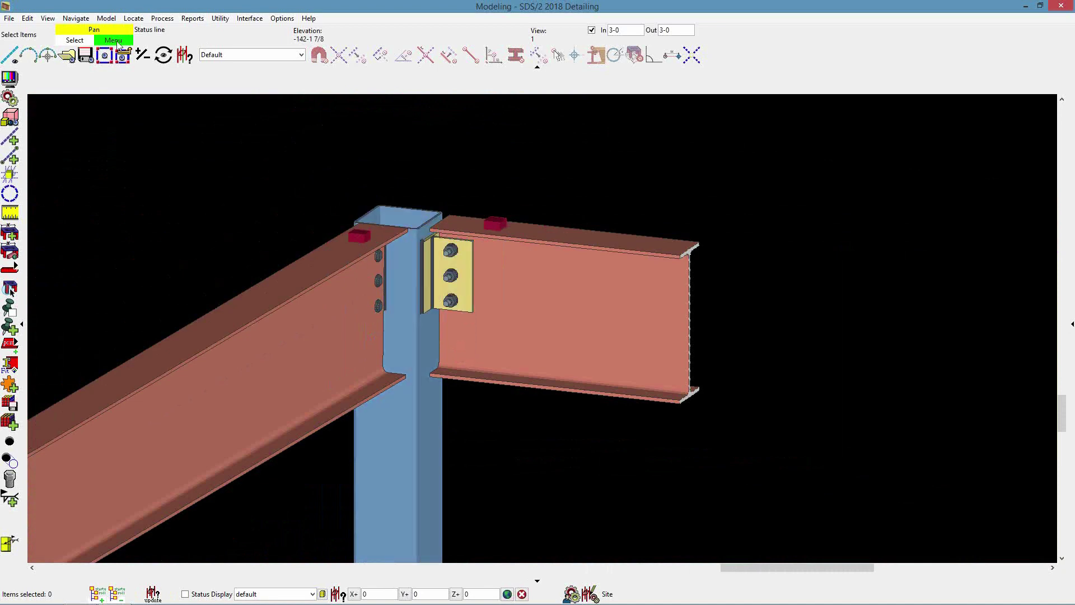
# Open the second floor erection view at the skewed W16x26 beams between grids D and E.
pyautogui.click(64, 55)
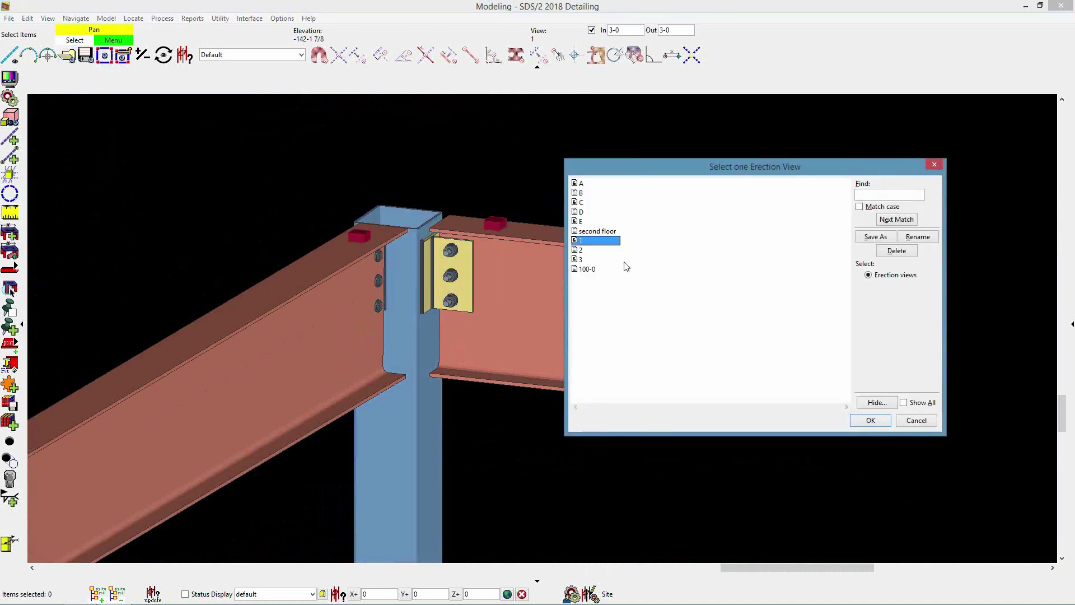
pyautogui.doubleClick(598, 232)
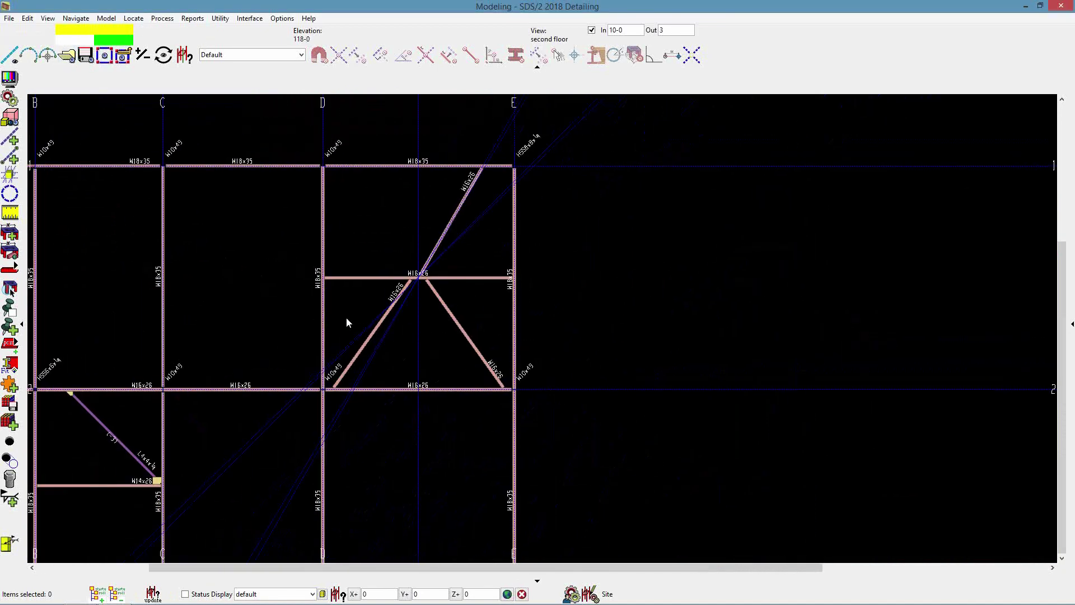
pyautogui.scroll(10, 513, 270)
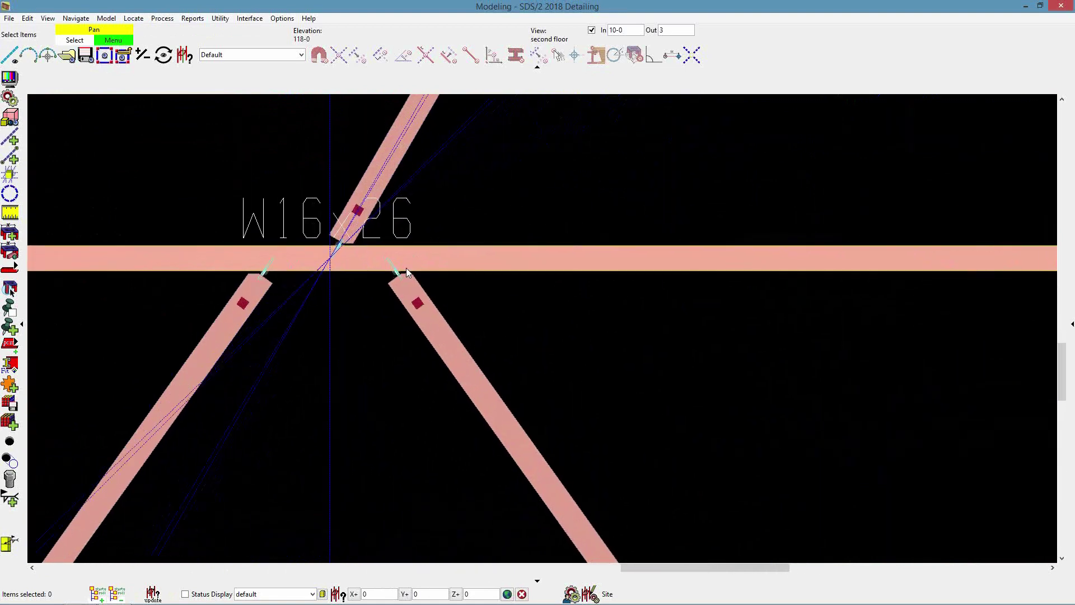
pyautogui.scroll(2, 406, 267)
pyautogui.scroll(-4, 526, 266)
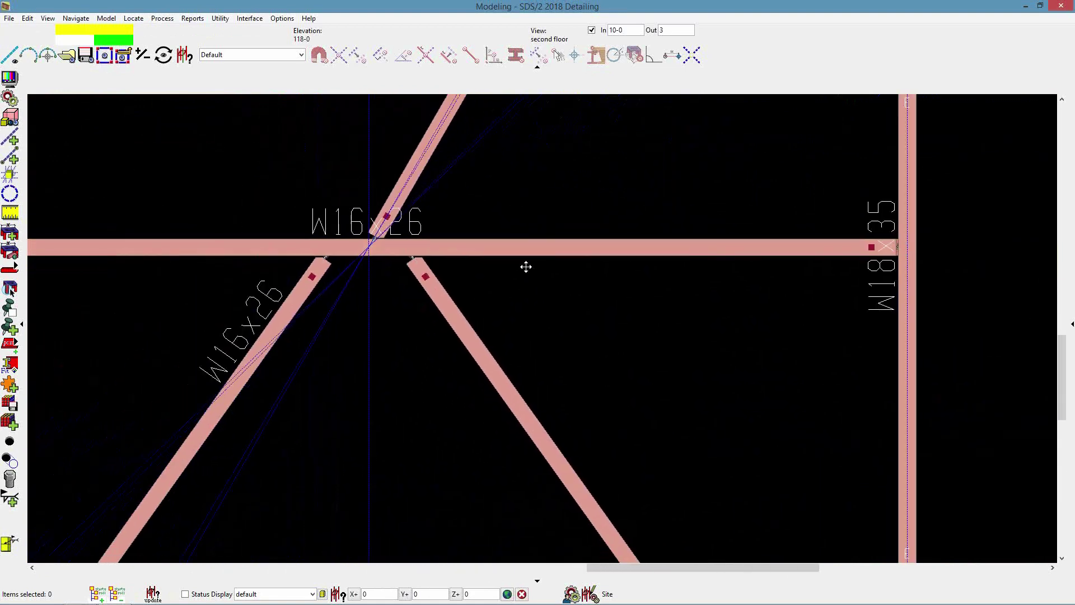
pyautogui.moveTo(535, 312); pyautogui.dragTo(526, 266, button='middle')
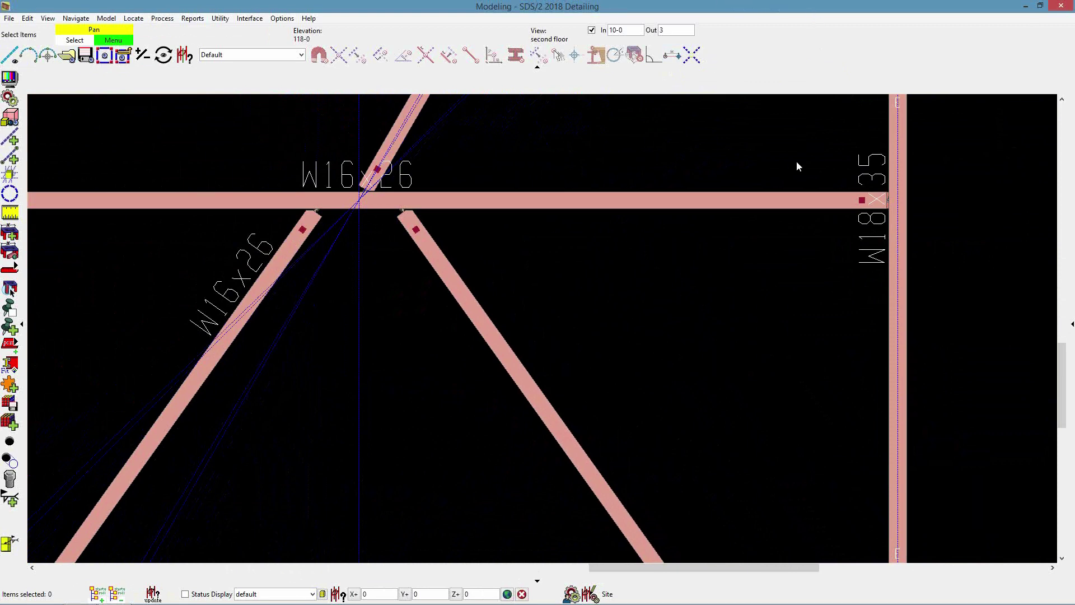
pyautogui.moveTo(609, 312); pyautogui.dragTo(641, 282, button='middle')
# Set Bevel shear plate as required to Yes at both ends of the skewed W16x26 beam running toward column E2, and apply.
pyautogui.doubleClick(494, 271)
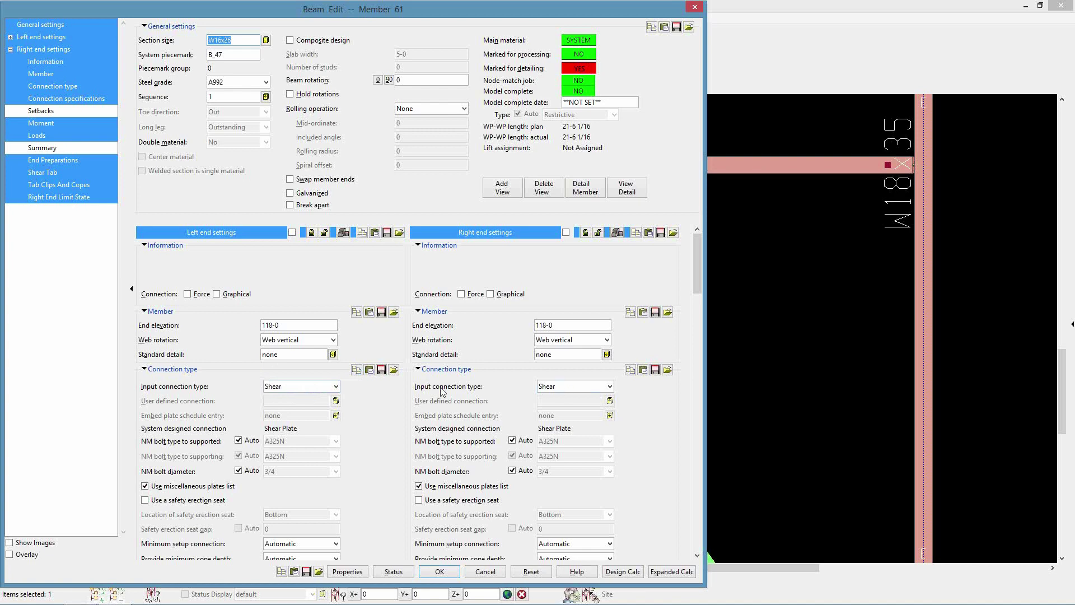
pyautogui.scroll(-5, 568, 389)
pyautogui.scroll(-5, 568, 389)
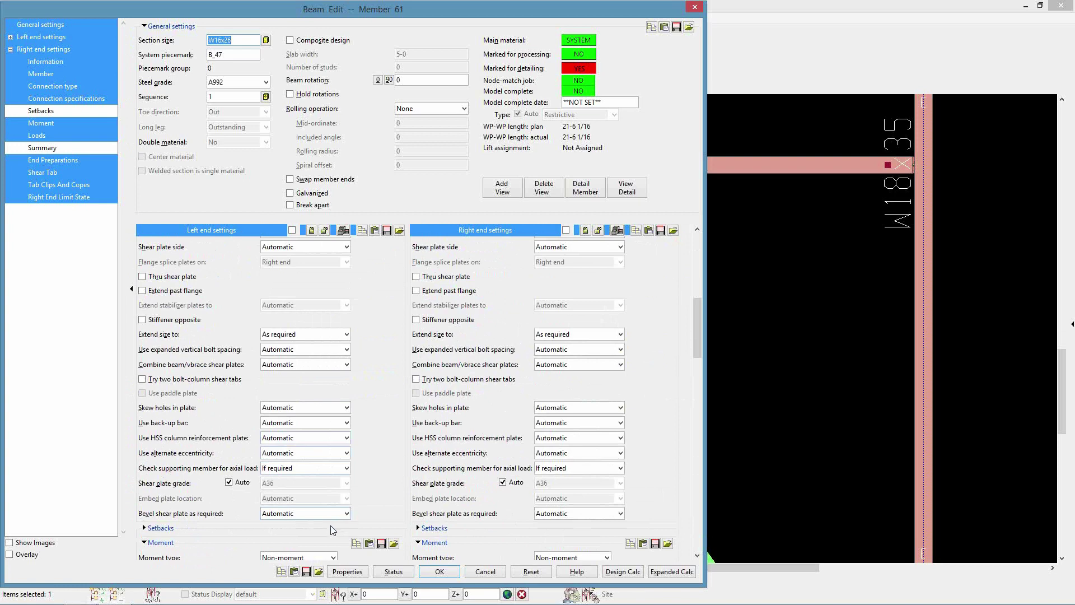
pyautogui.click(347, 513)
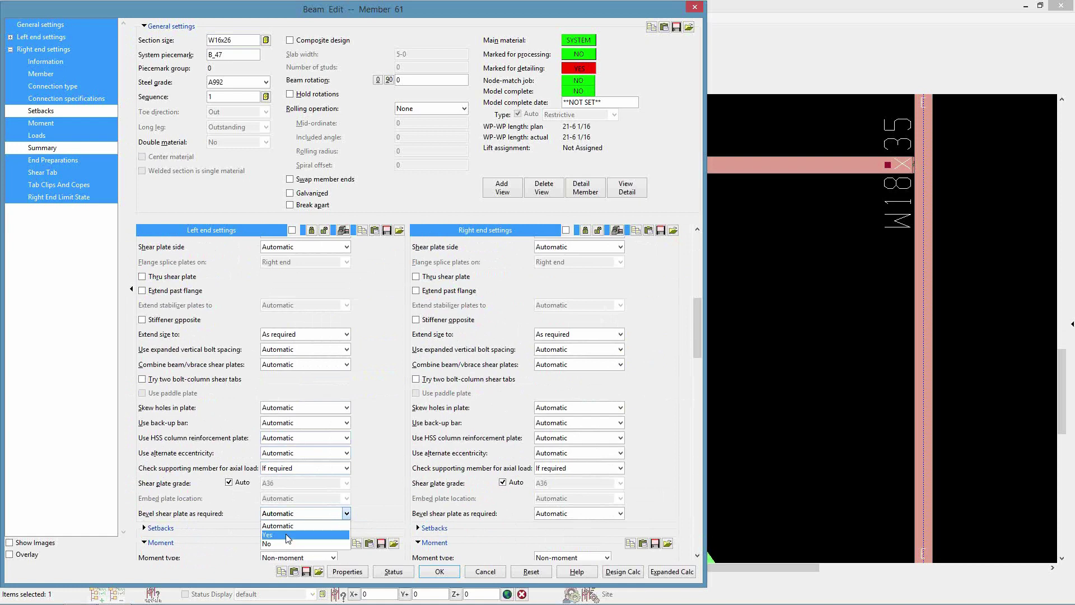
pyautogui.click(395, 475)
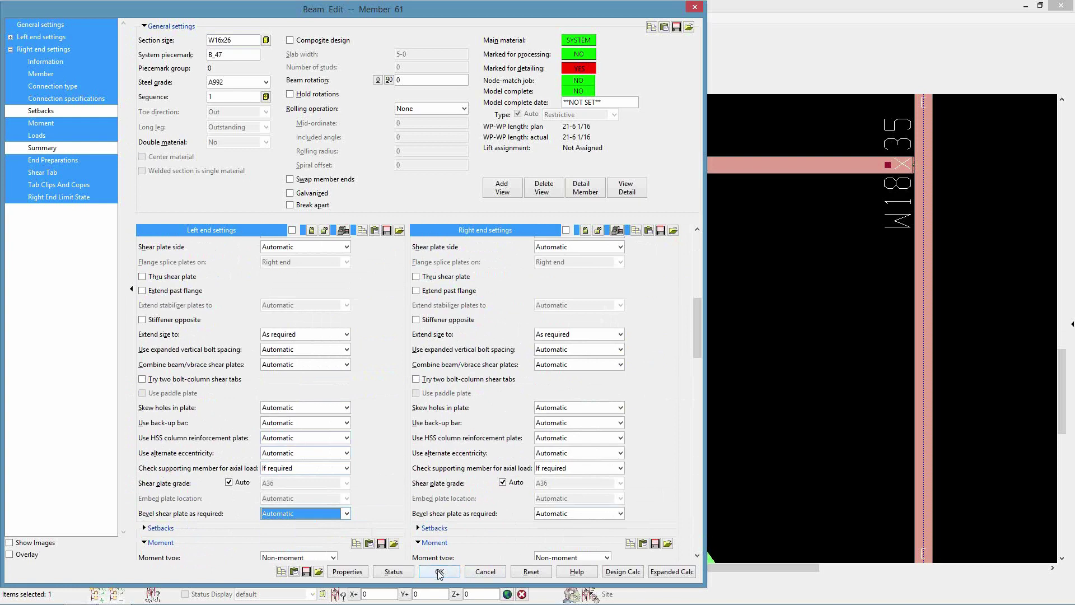
pyautogui.click(347, 514)
pyautogui.click(282, 539)
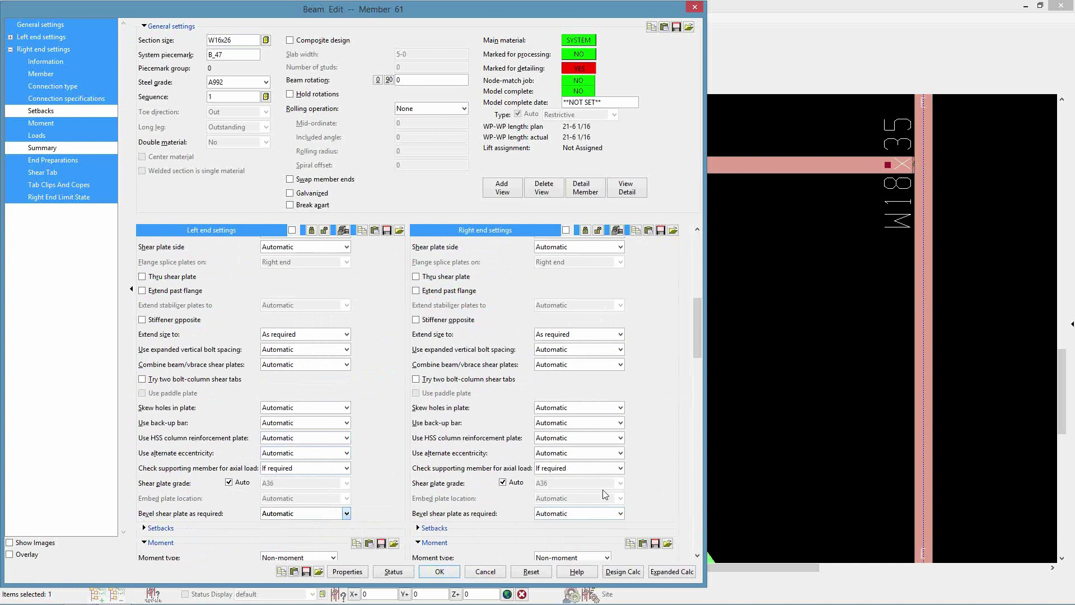
pyautogui.click(620, 513)
pyautogui.click(541, 534)
pyautogui.click(439, 571)
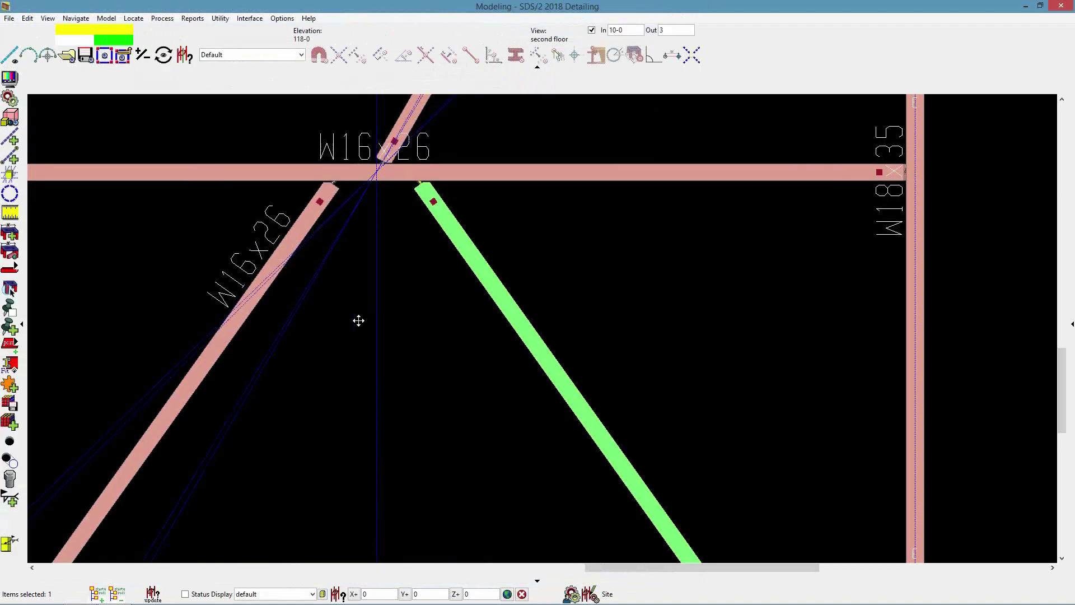
# Examine the shear plate edge where the skewed W16x26 beam meets the supporting beam's web, in 3D and in plan.
pyautogui.scroll(6, 342, 244)
pyautogui.scroll(3, 313, 213)
pyautogui.moveTo(300, 206); pyautogui.dragTo(343, 101, button='middle')
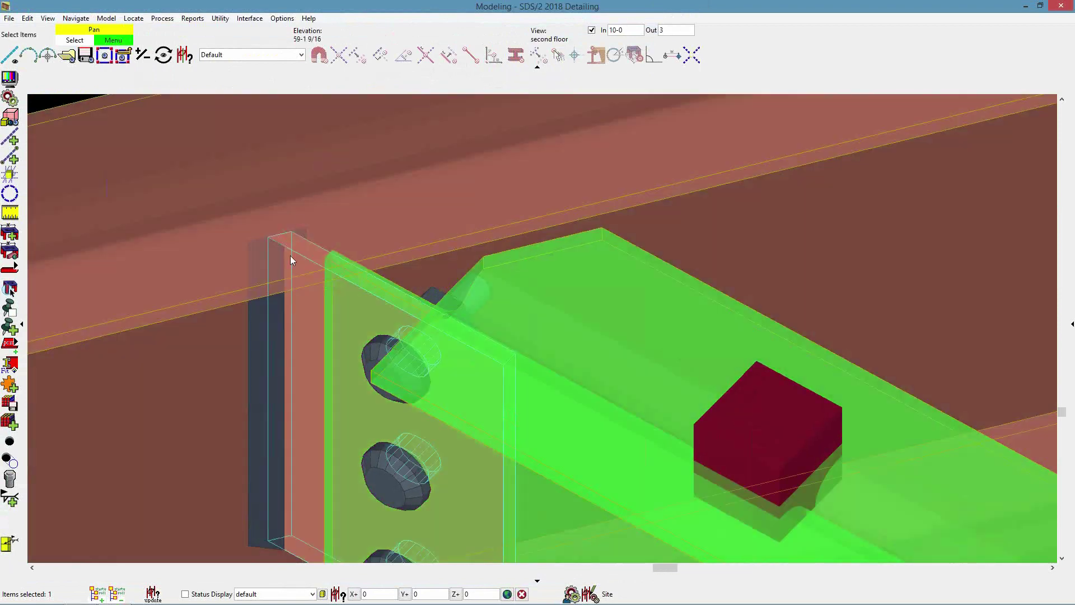
pyautogui.scroll(3, 291, 237)
pyautogui.moveTo(293, 230); pyautogui.dragTo(285, 250, button='middle')
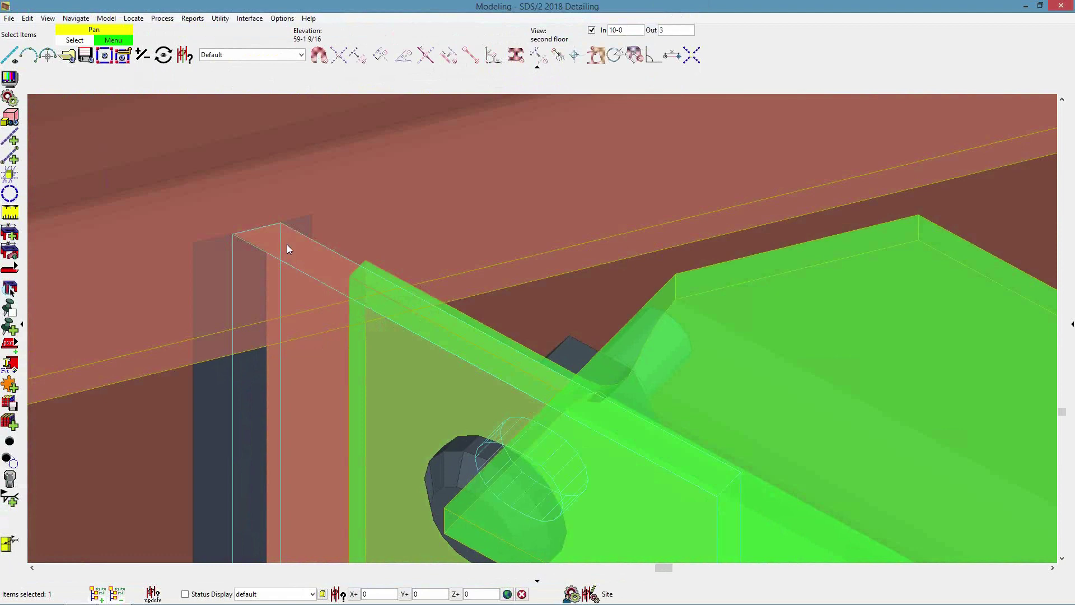
pyautogui.hotkey('ctrl', 'i')
pyautogui.moveTo(394, 173); pyautogui.dragTo(354, 213, button='middle')
pyautogui.scroll(5, 314, 182)
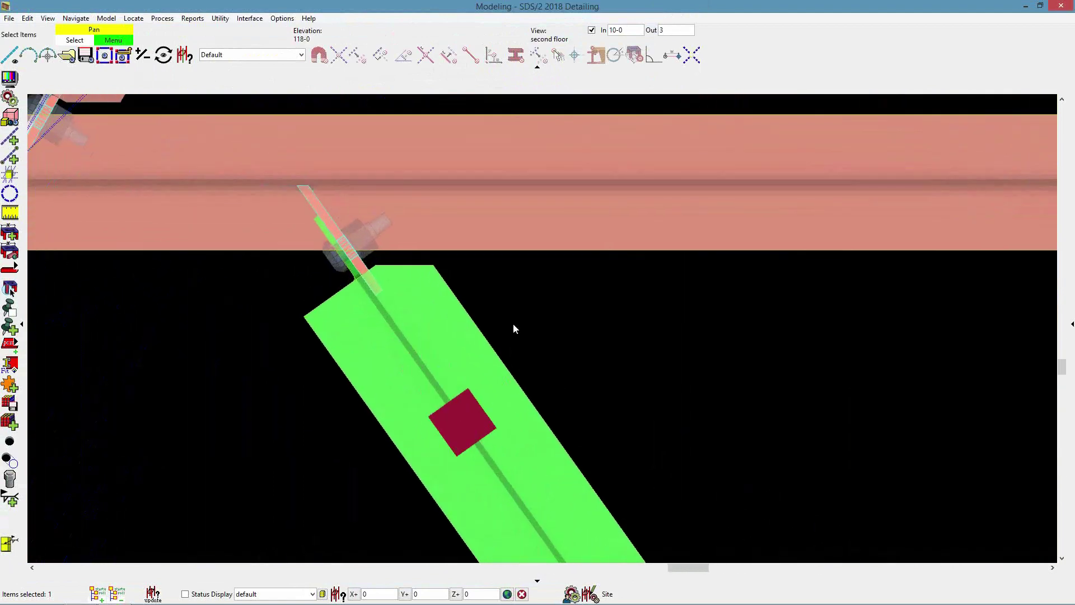
# Set Bevel shear plate as required to No at both ends of the same skewed W16x26 beam and apply the edits.
pyautogui.click(424, 341)
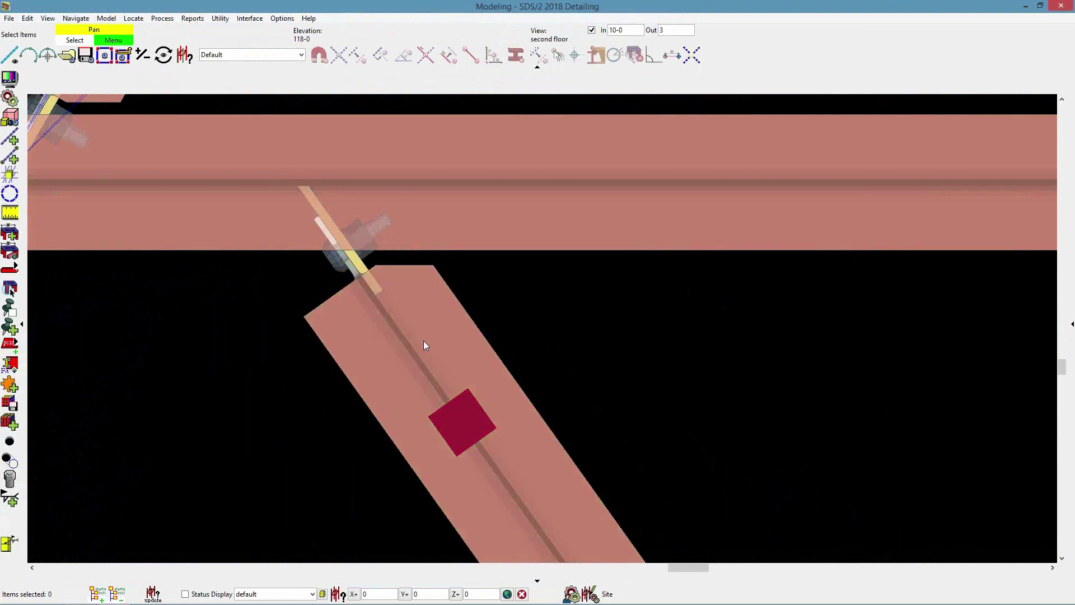
pyautogui.doubleClick(432, 330)
pyautogui.scroll(-5, 334, 539)
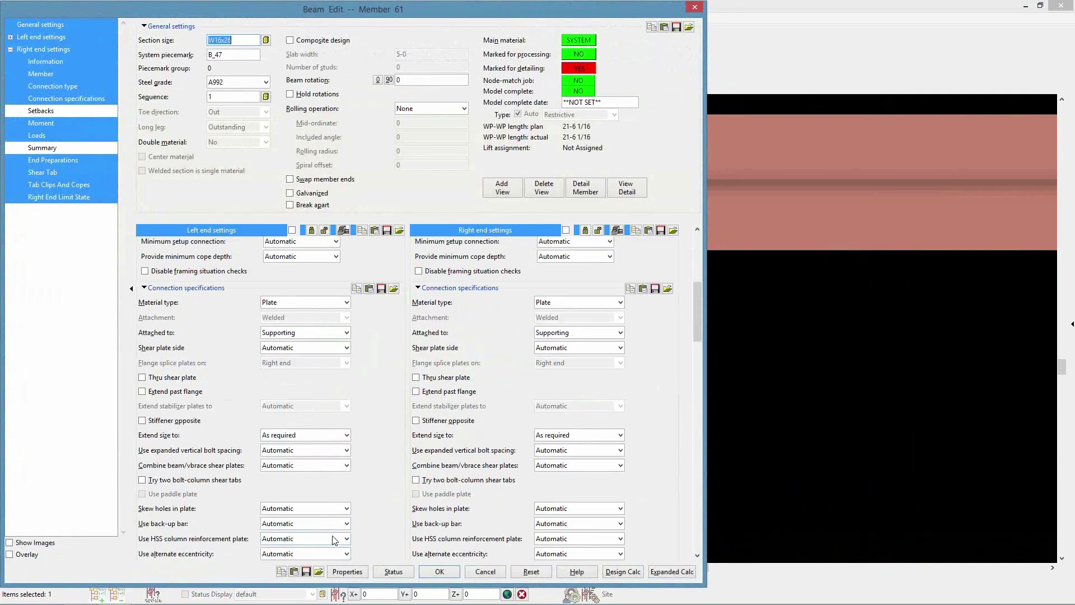
pyautogui.click(347, 513)
pyautogui.click(583, 491)
pyautogui.click(569, 513)
pyautogui.click(544, 544)
pyautogui.click(443, 574)
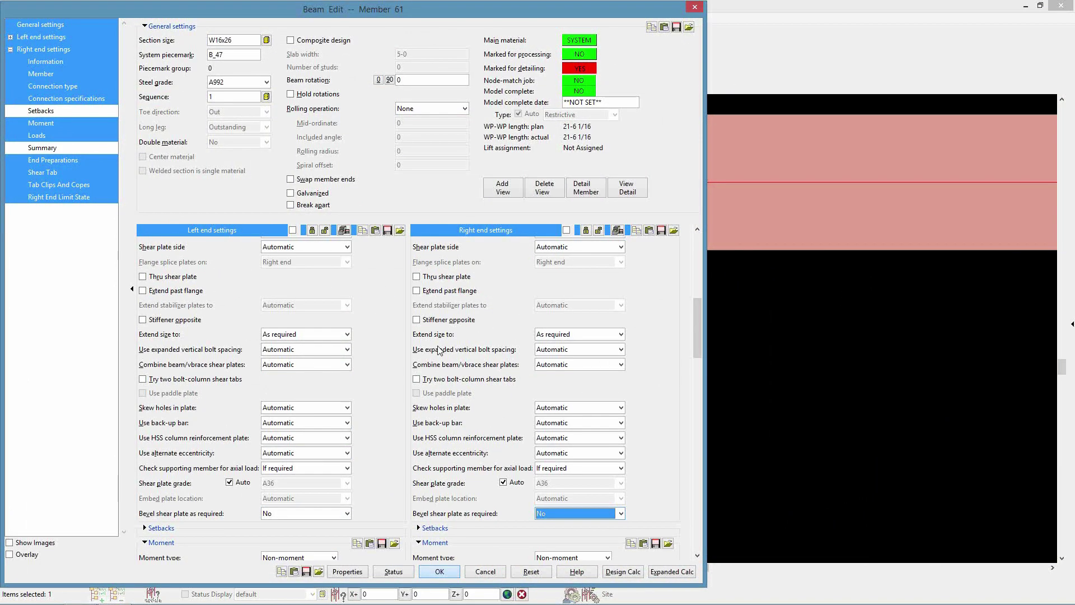
pyautogui.scroll(6, 279, 197)
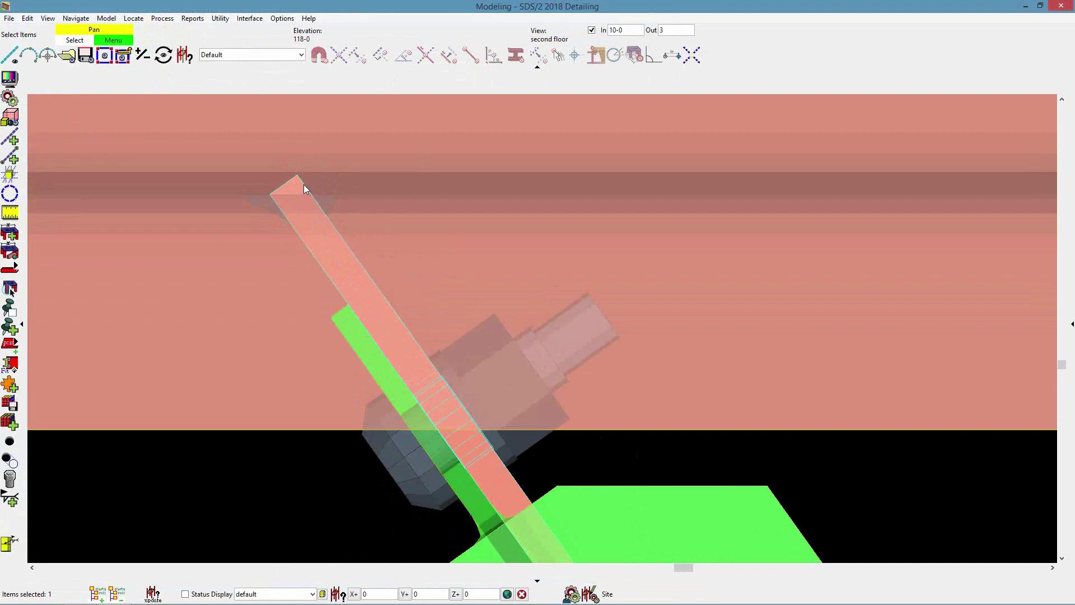
pyautogui.scroll(-5, 346, 375)
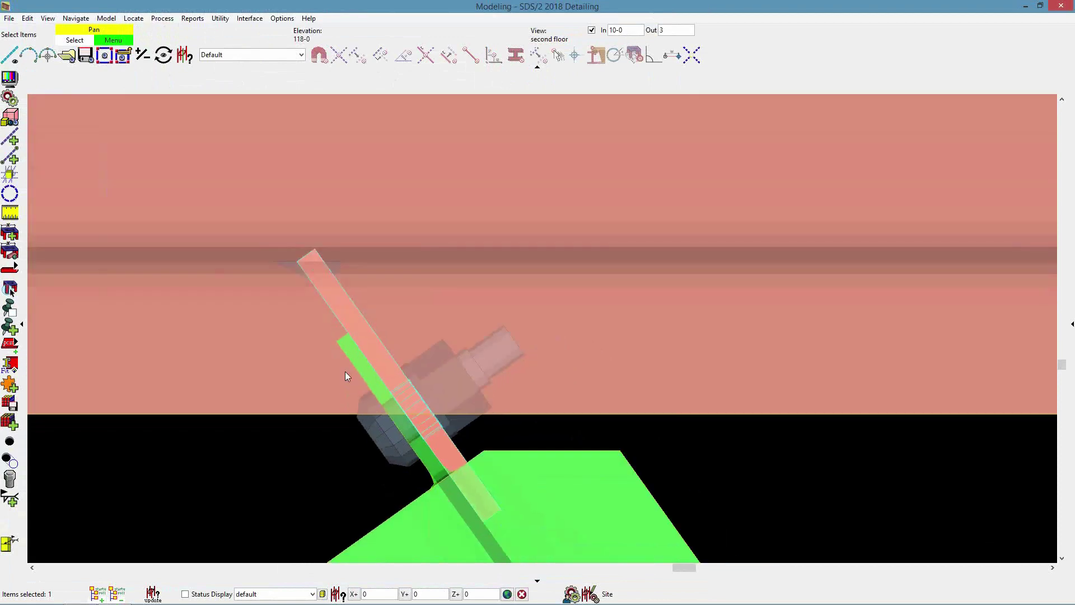
pyautogui.scroll(-3, 345, 373)
pyautogui.scroll(2, 371, 313)
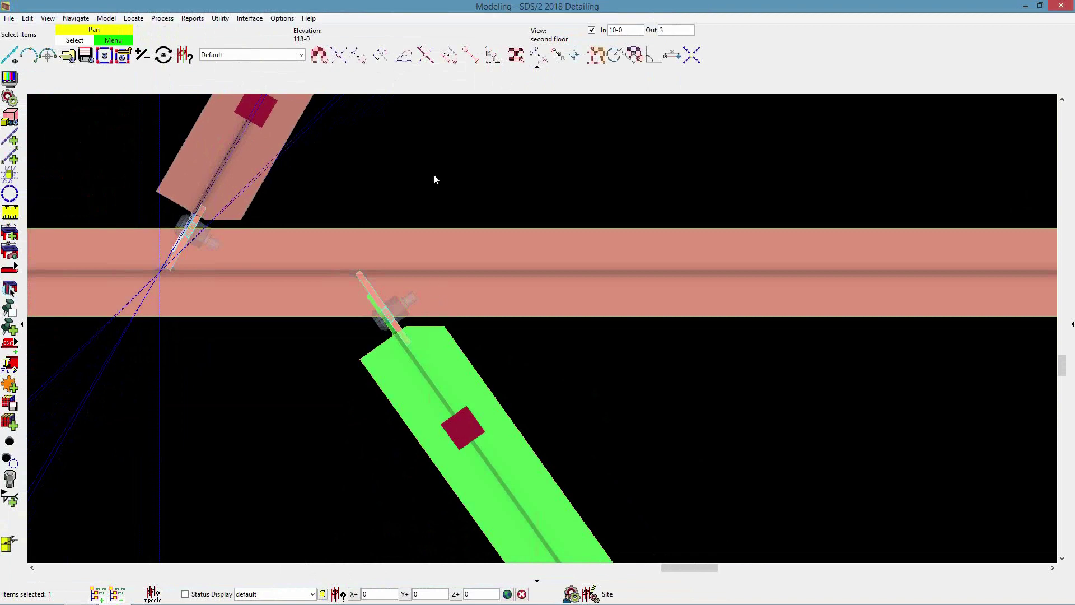
# Turn on Bevel shear plate as required in the fabricator's Shear Plate Setup and apply the setup.
pyautogui.click(283, 18)
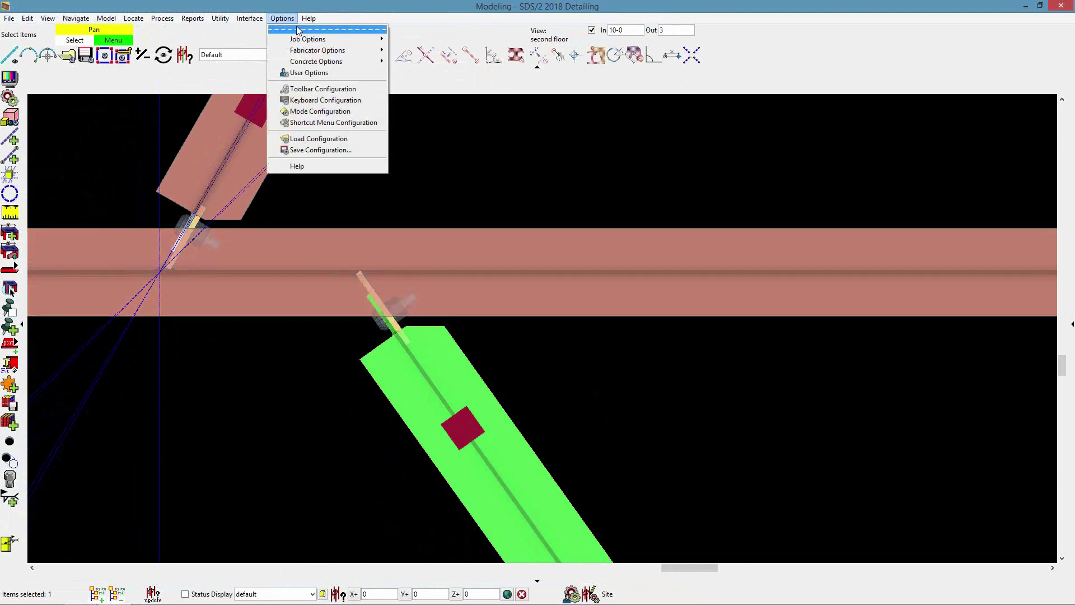
pyautogui.moveTo(317, 51)
pyautogui.moveTo(450, 59)
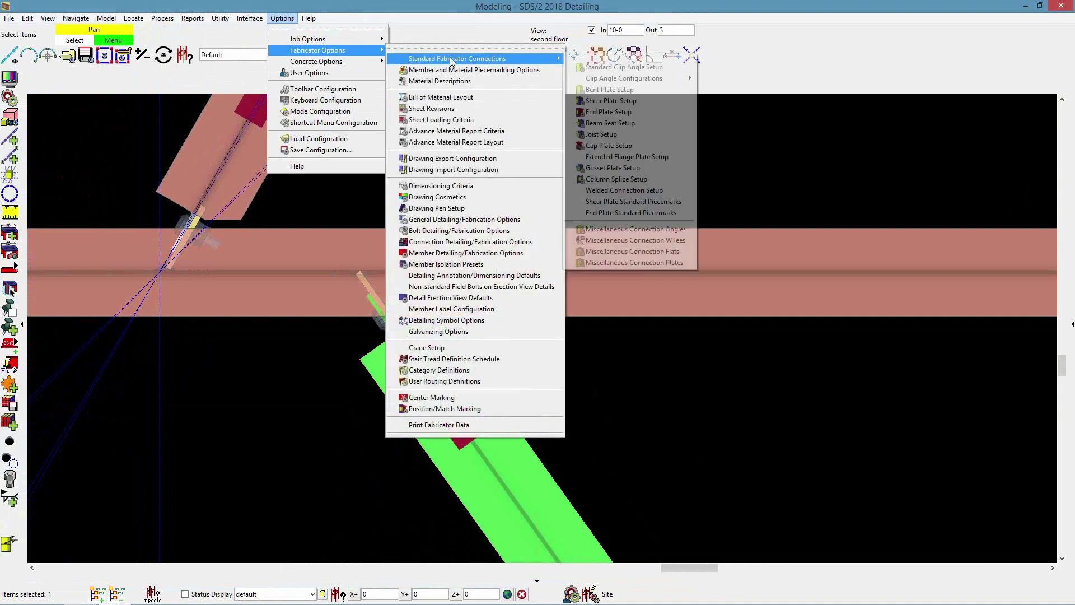
pyautogui.click(659, 102)
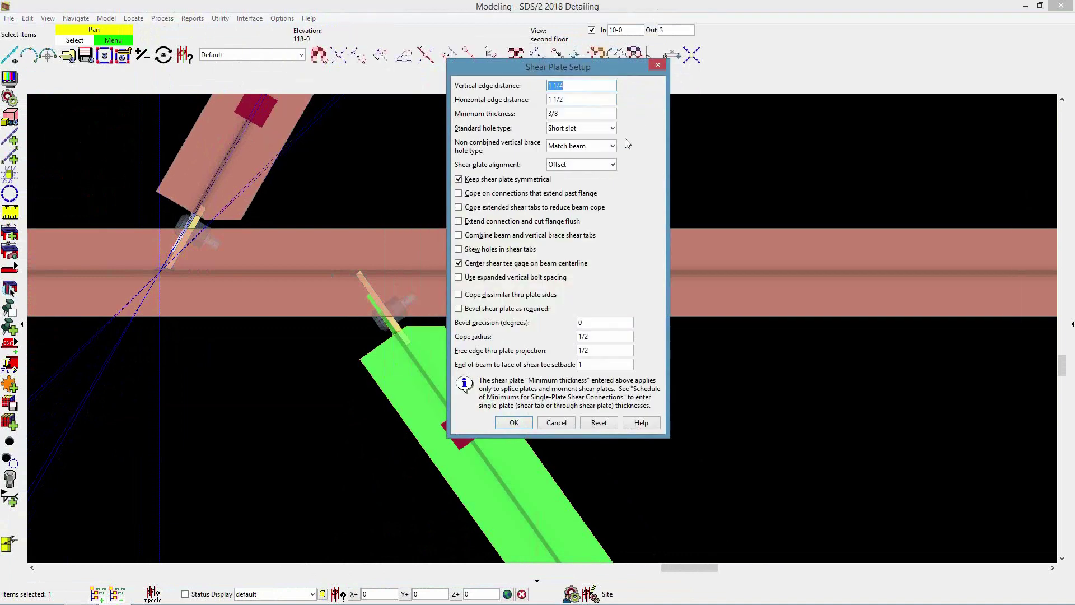
pyautogui.click(458, 309)
pyautogui.click(613, 322)
pyautogui.click(610, 321)
pyautogui.click(515, 423)
pyautogui.scroll(-3, 487, 418)
pyautogui.press('p')
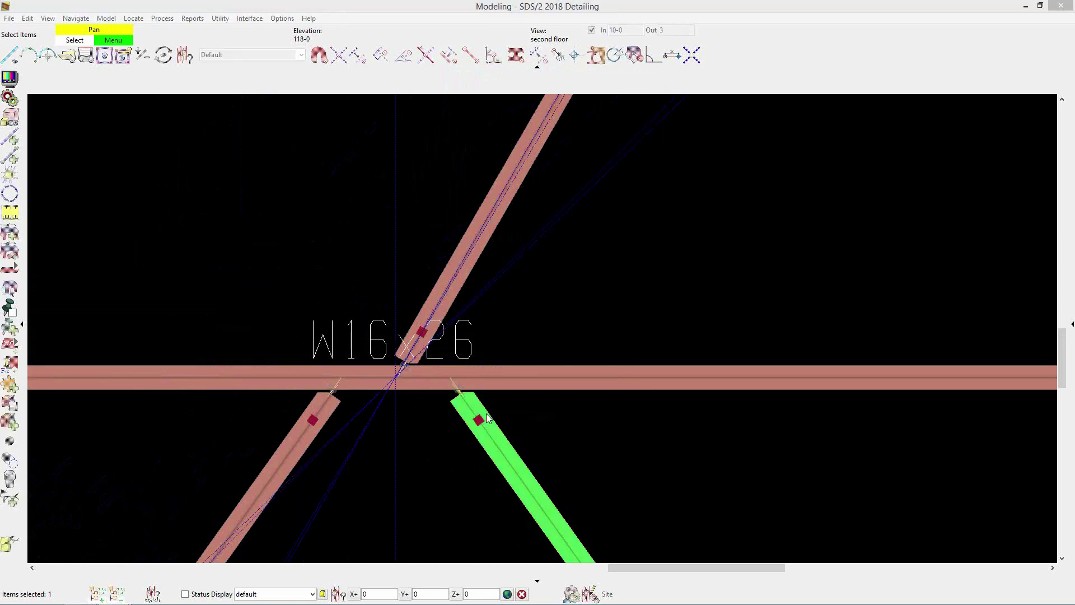
# Examine the shear plates where the three skewed W16x26 beams meet the supporting W16x26 beam's web in plan.
pyautogui.click(577, 379)
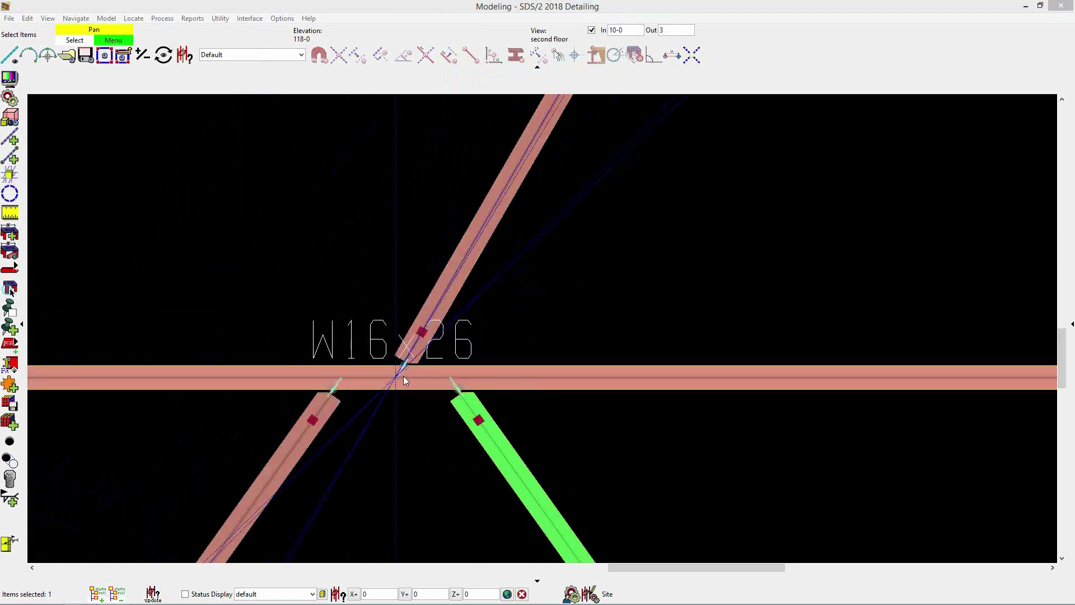
pyautogui.click(537, 322)
pyautogui.scroll(4, 417, 374)
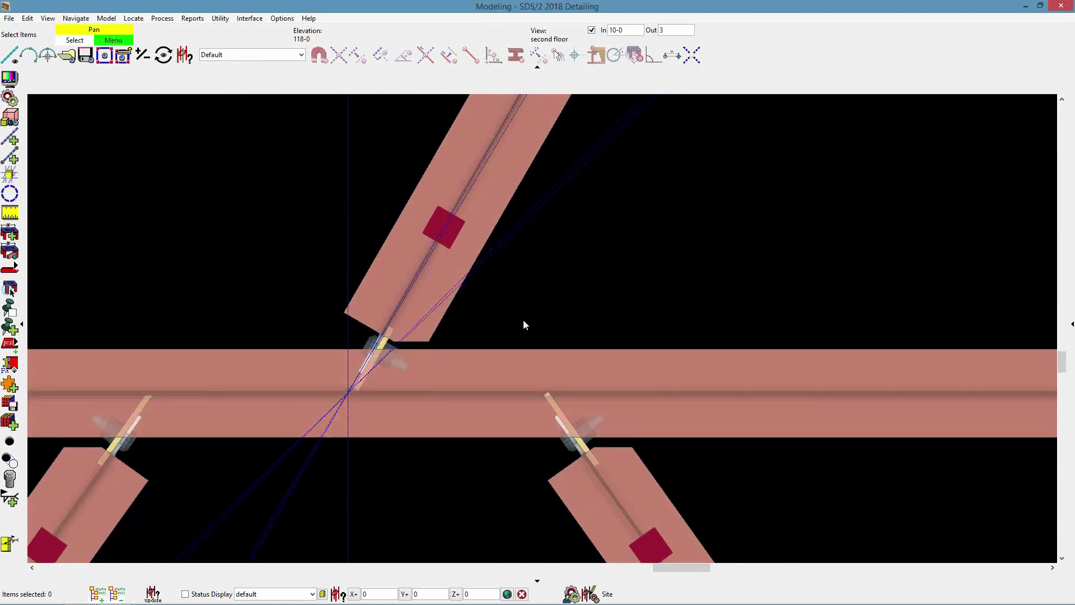
pyautogui.scroll(-1, 483, 261)
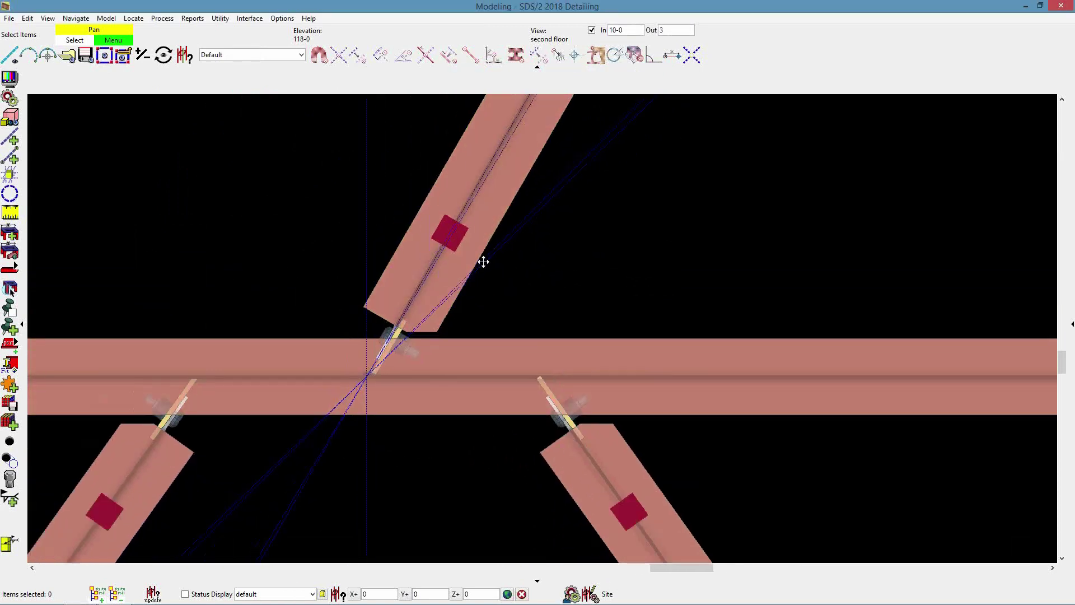
pyautogui.moveTo(483, 262); pyautogui.dragTo(468, 297, button='middle')
pyautogui.scroll(5, 379, 420)
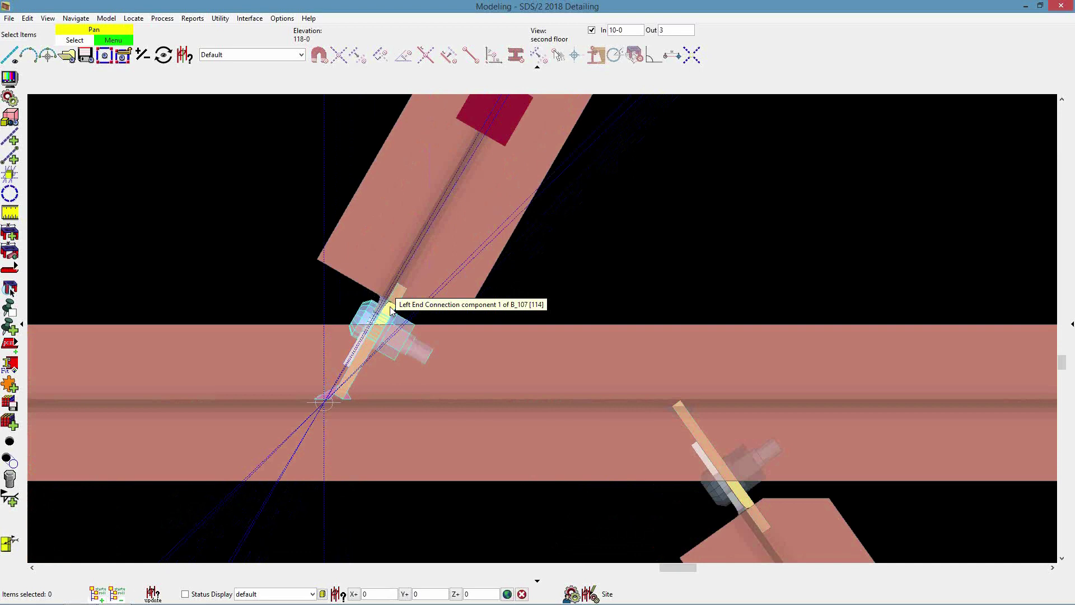
pyautogui.scroll(-3, 580, 240)
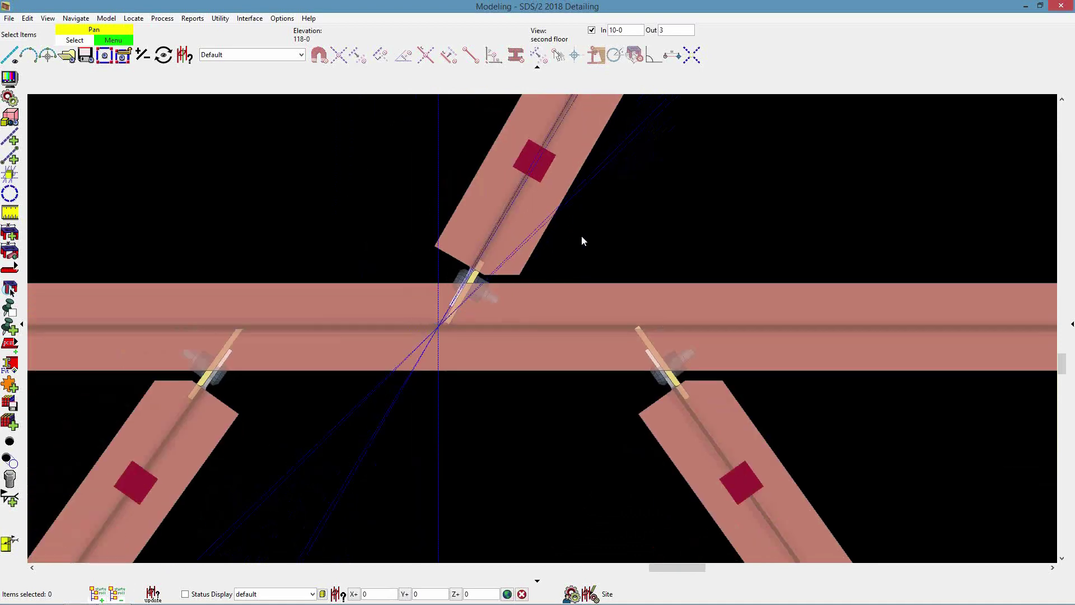
# Inspect the web edge of the shear plate at the lower end of the upper skewed W16x26 beam.
pyautogui.moveTo(660, 218); pyautogui.dragTo(487, 314, button='middle')
pyautogui.click(464, 204)
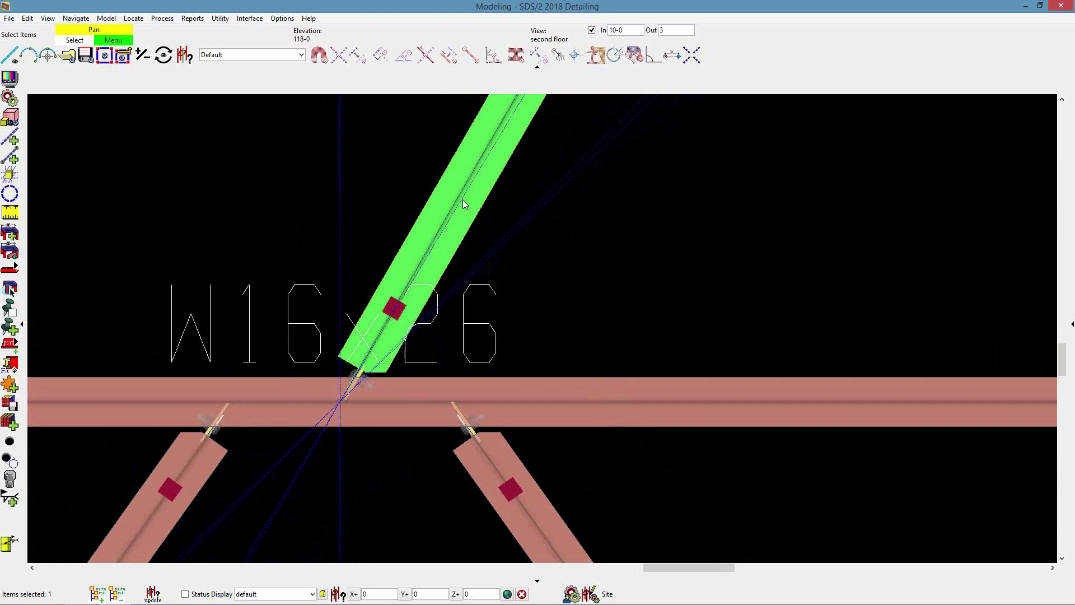
pyautogui.scroll(4, 387, 448)
pyautogui.scroll(2, 292, 342)
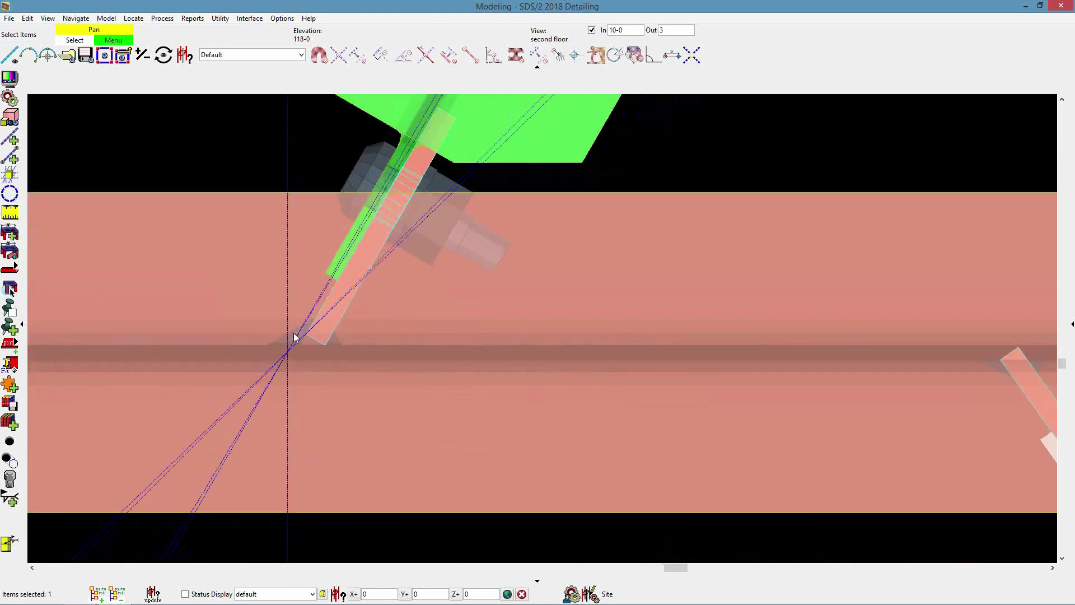
pyautogui.scroll(-5, 285, 378)
pyautogui.click(376, 326)
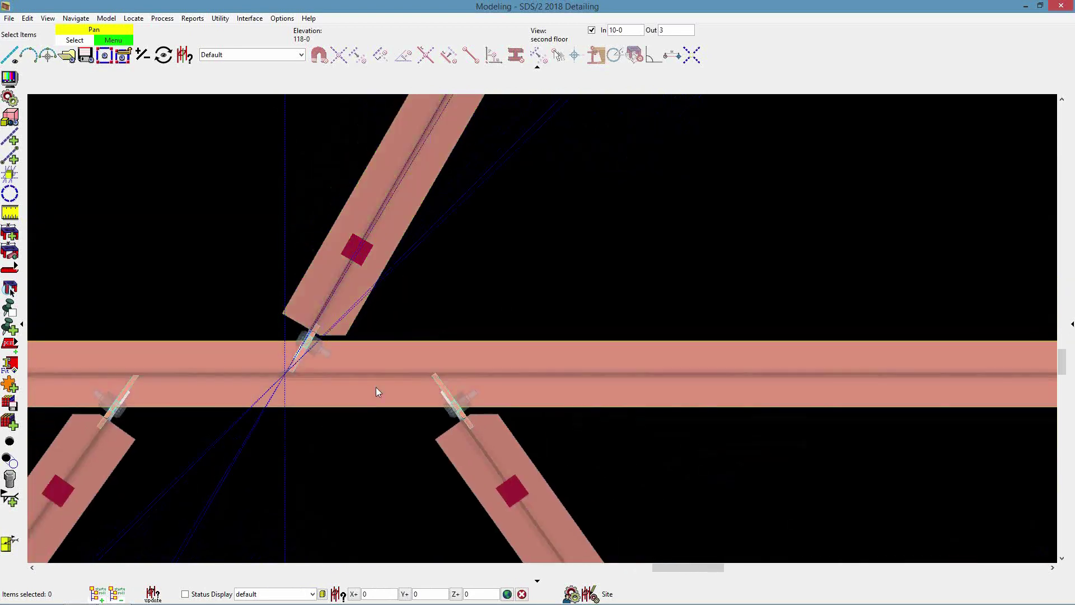
# Move the upper end of the skewed W16x26 beam along the W18x35 to its intersection with the second construction line, nearer column E.
pyautogui.scroll(-6, 386, 386)
pyautogui.moveTo(530, 287); pyautogui.dragTo(464, 474, button='middle')
pyautogui.scroll(4, 512, 191)
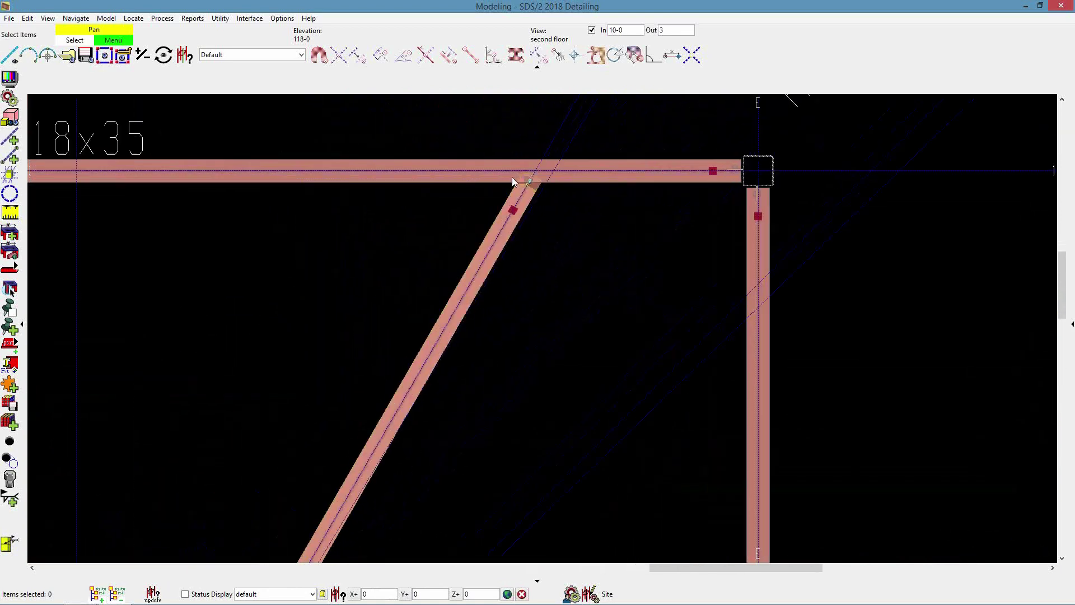
pyautogui.click(514, 246)
pyautogui.rightClick(623, 259)
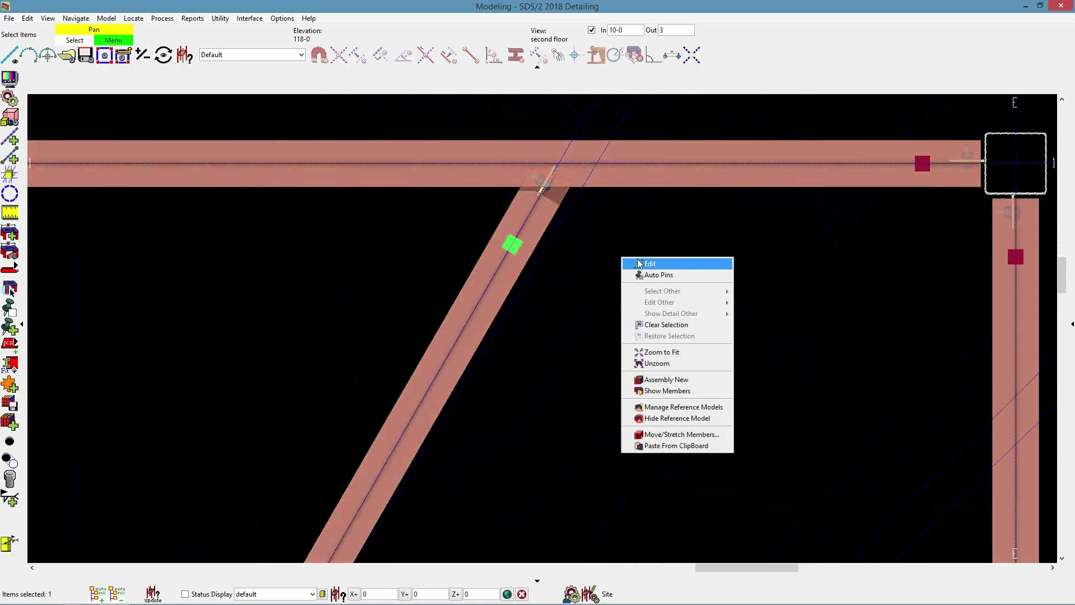
pyautogui.click(714, 435)
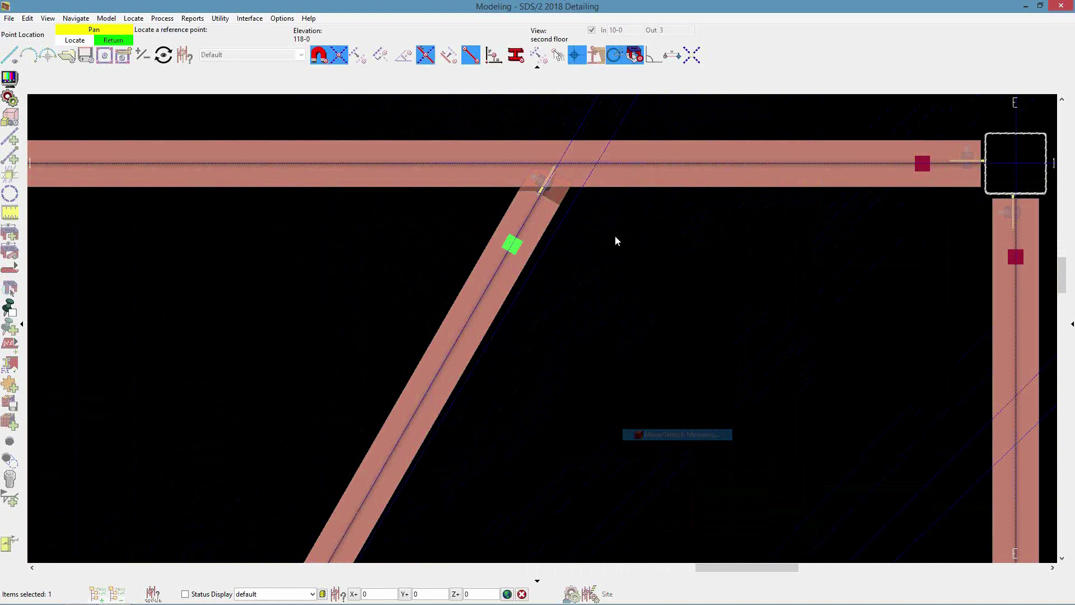
pyautogui.click(559, 163)
pyautogui.click(609, 172)
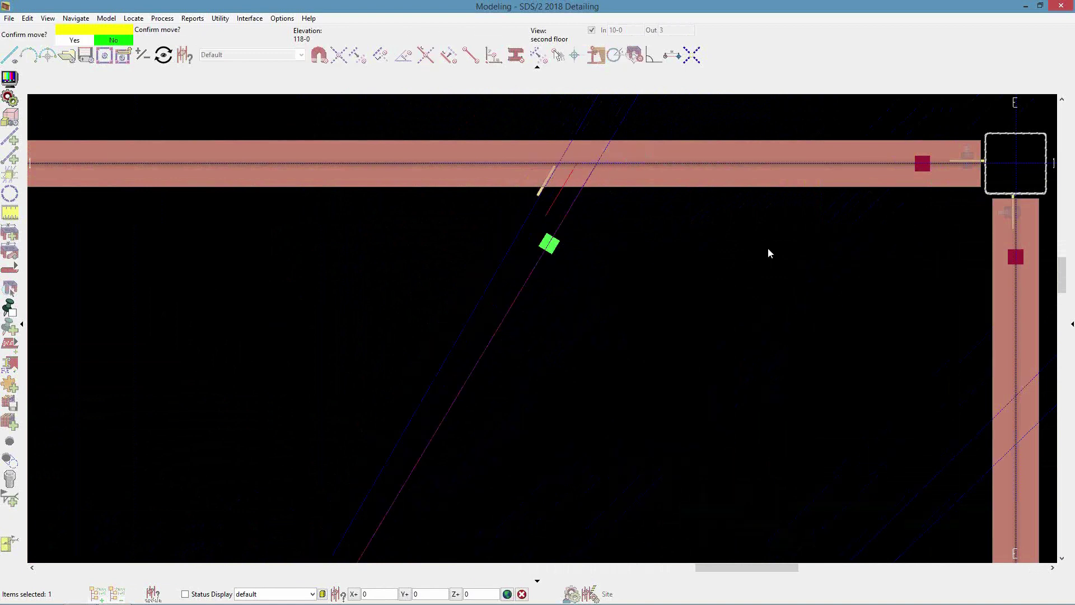
pyautogui.scroll(-5, 594, 216)
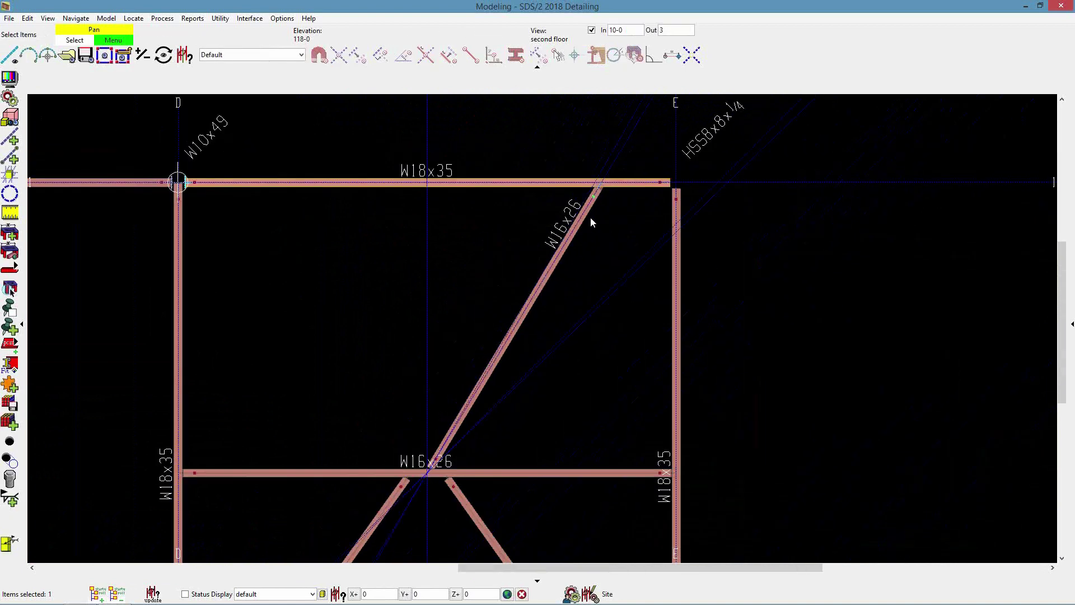
# Set the shear plate thickness to 1/2 at the left end connection of the upper skewed W16x26 beam and apply the edit.
pyautogui.scroll(5, 494, 326)
pyautogui.scroll(4, 485, 276)
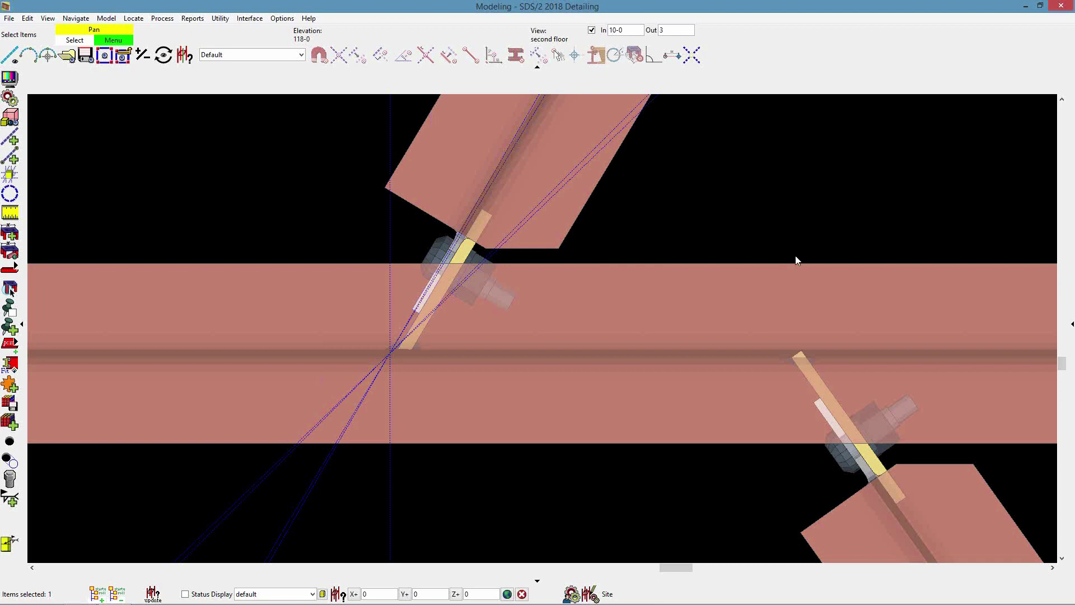
pyautogui.scroll(-3, 790, 243)
pyautogui.moveTo(663, 267); pyautogui.dragTo(597, 270, button='middle')
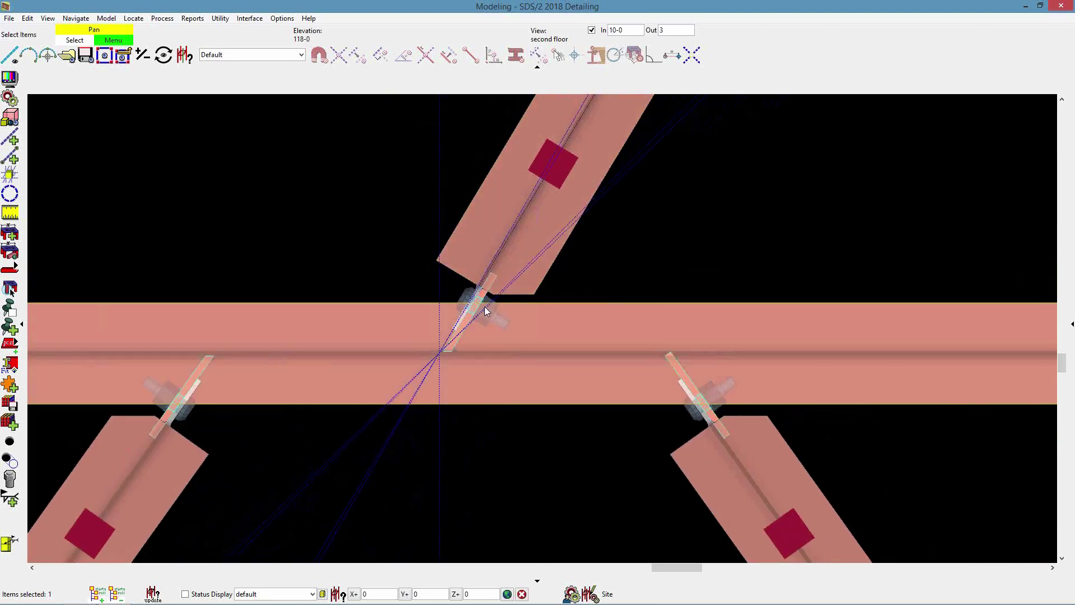
pyautogui.scroll(3, 485, 307)
pyautogui.doubleClick(477, 289)
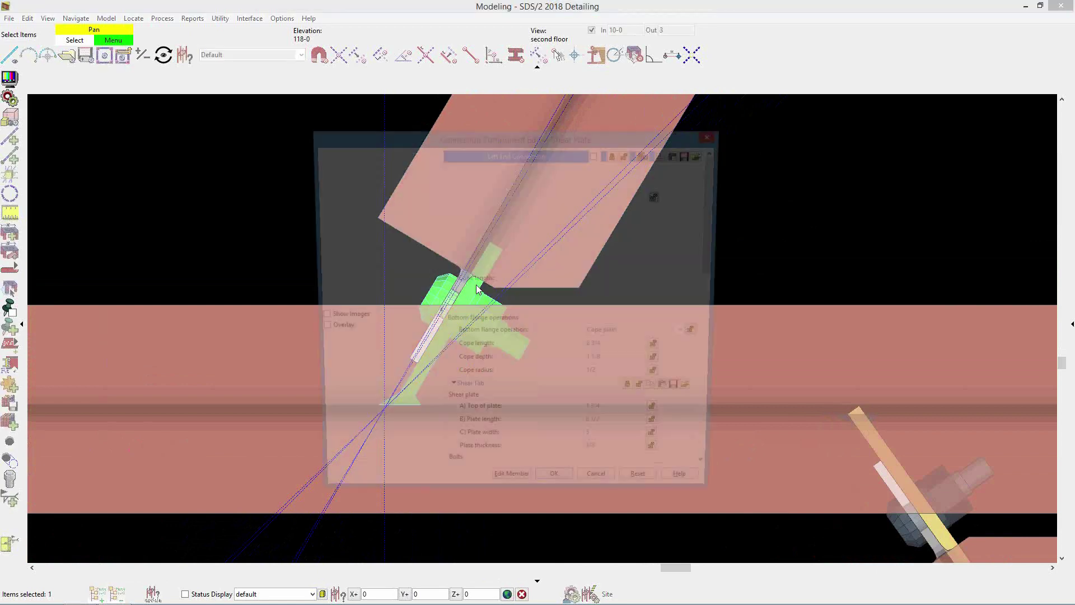
pyautogui.click(663, 460)
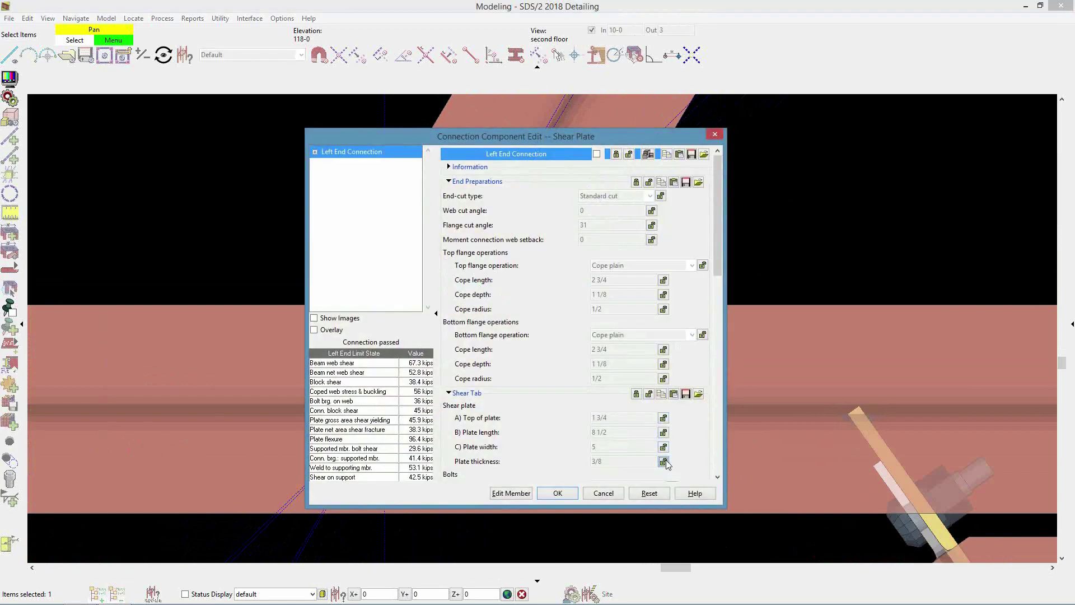
pyautogui.write('1/2')
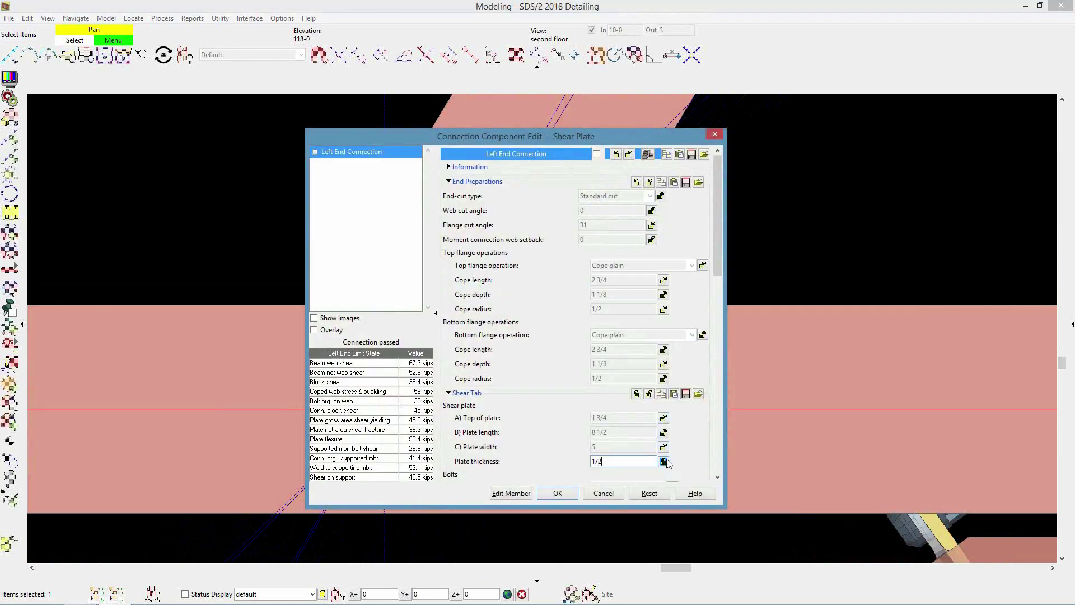
pyautogui.click(568, 494)
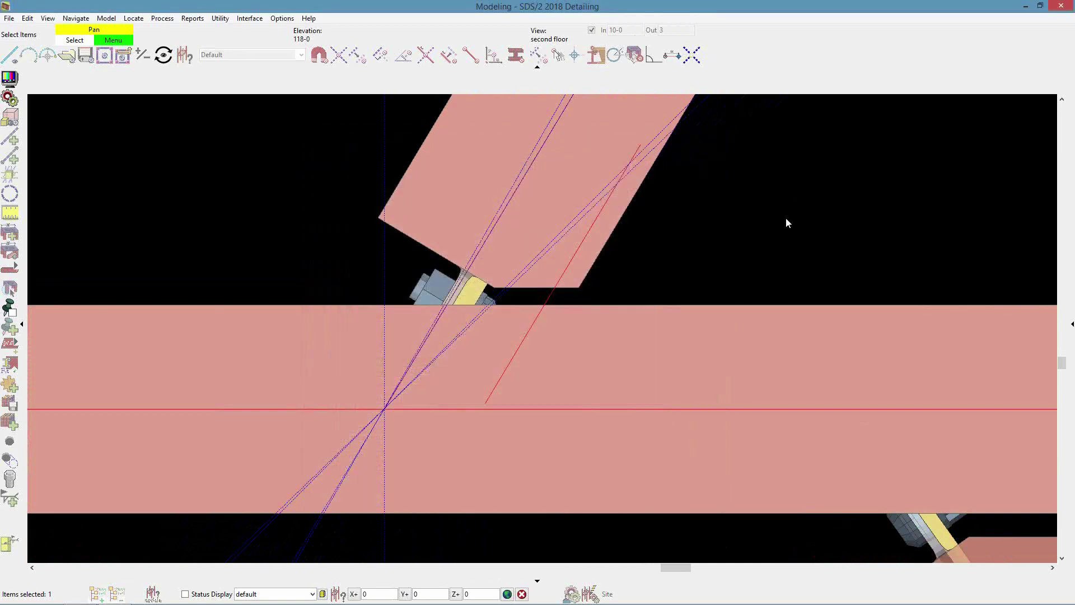
# Move the upper end of the skewed W16x26 beam back along the W18x35 to the first construction line, farther from column E.
pyautogui.scroll(-2, 688, 353)
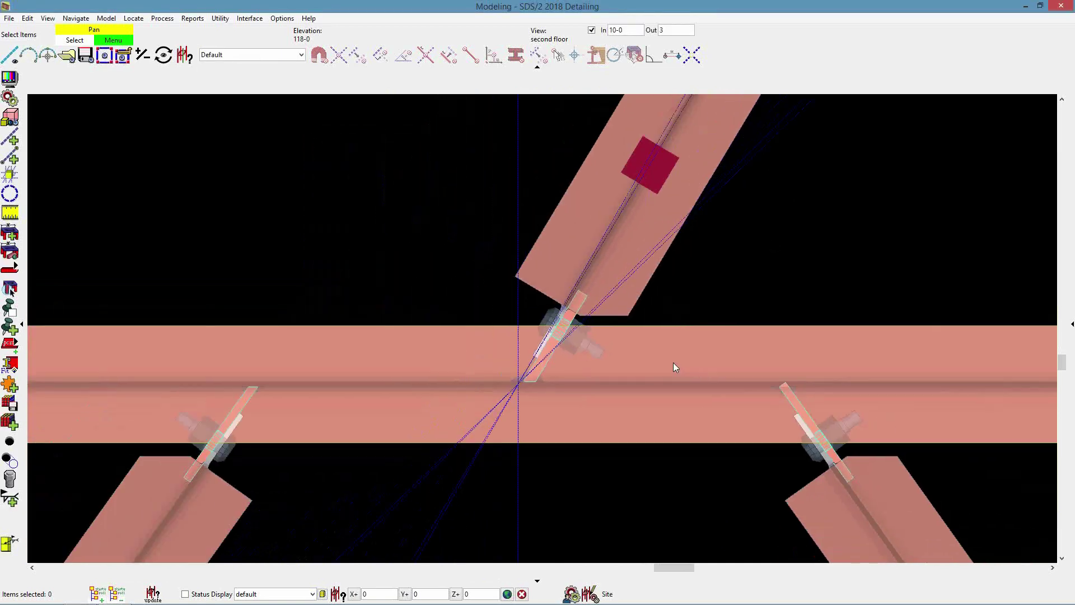
pyautogui.scroll(-1, 673, 367)
pyautogui.moveTo(778, 228); pyautogui.dragTo(647, 364, button='middle')
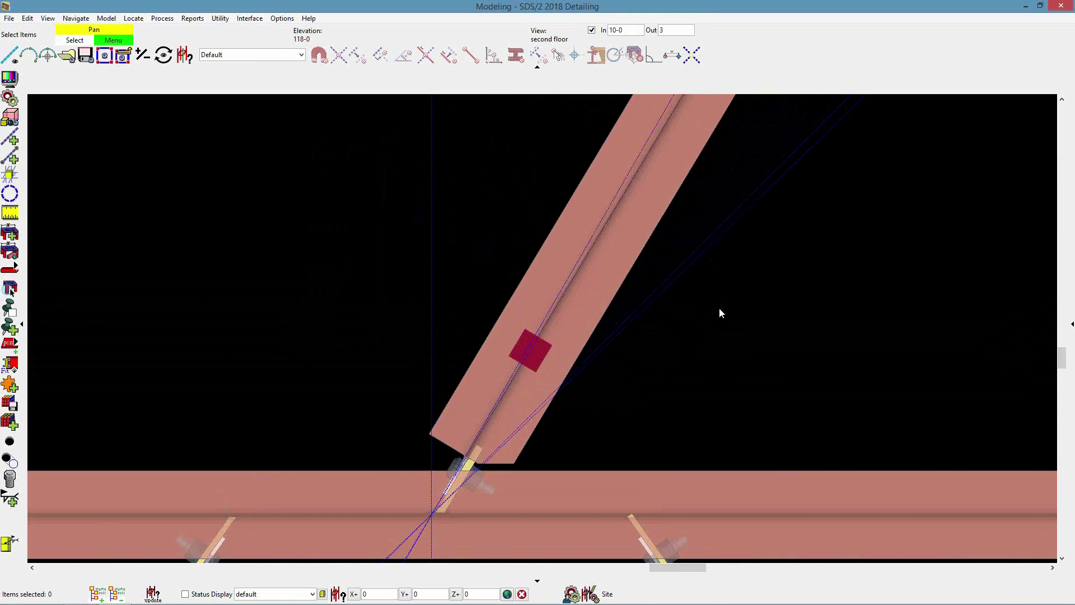
pyautogui.scroll(1, 720, 312)
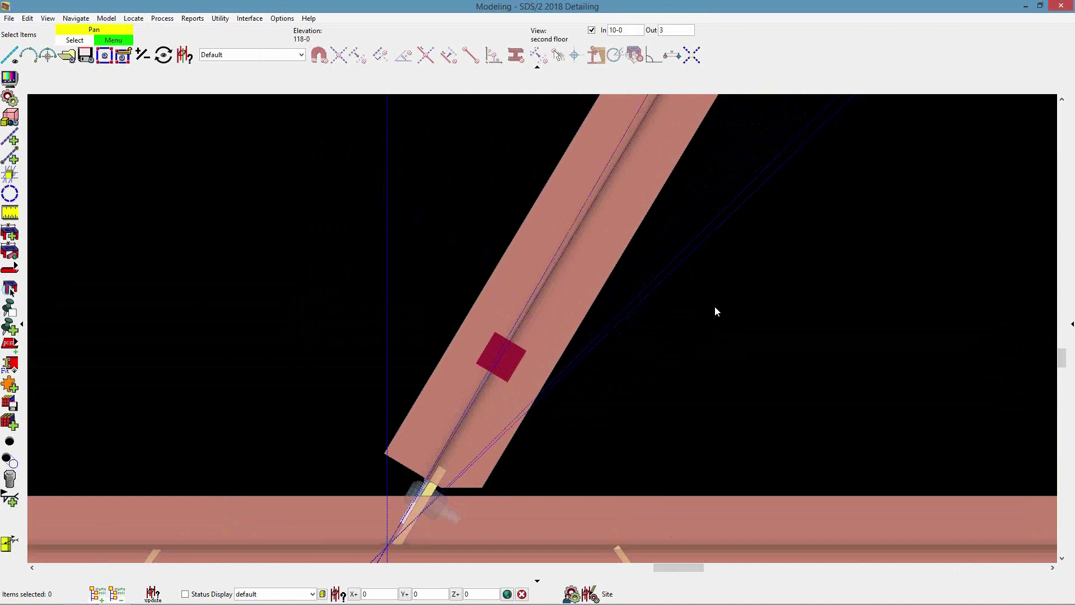
pyautogui.scroll(-3, 662, 312)
pyautogui.moveTo(609, 453); pyautogui.dragTo(541, 529, button='middle')
pyautogui.scroll(-3, 599, 361)
pyautogui.moveTo(599, 361); pyautogui.dragTo(434, 508, button='middle')
pyautogui.scroll(5, 623, 181)
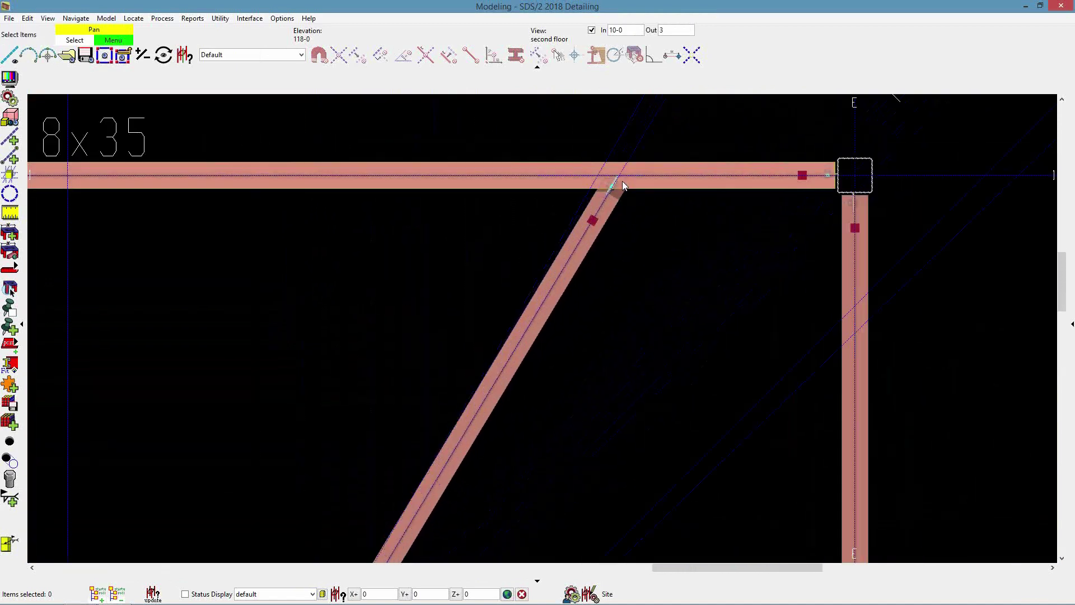
pyautogui.click(597, 216)
pyautogui.rightClick(482, 221)
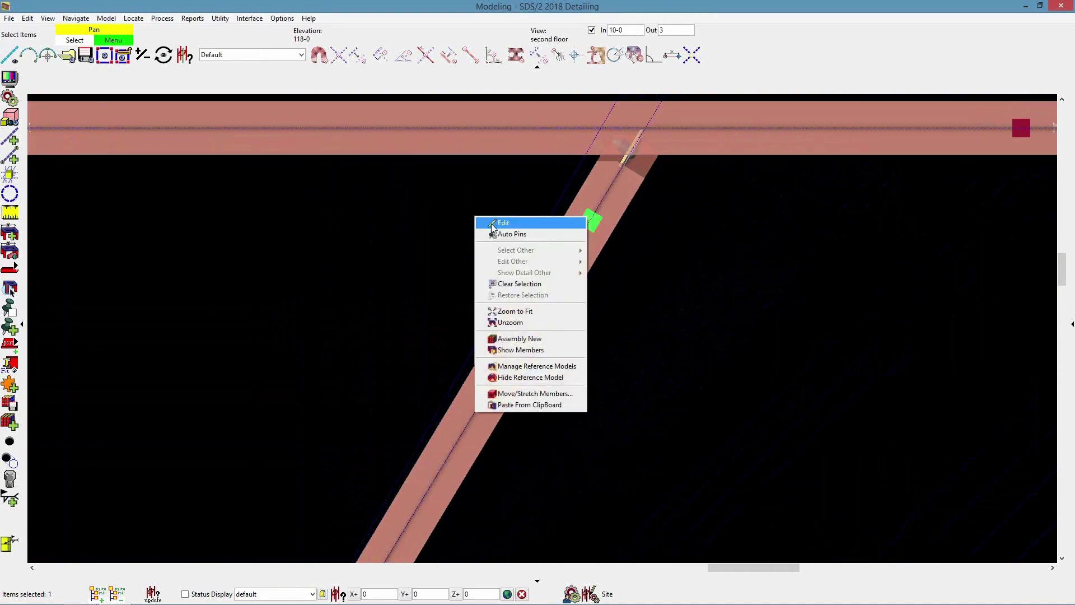
pyautogui.click(554, 393)
pyautogui.click(645, 127)
pyautogui.click(597, 128)
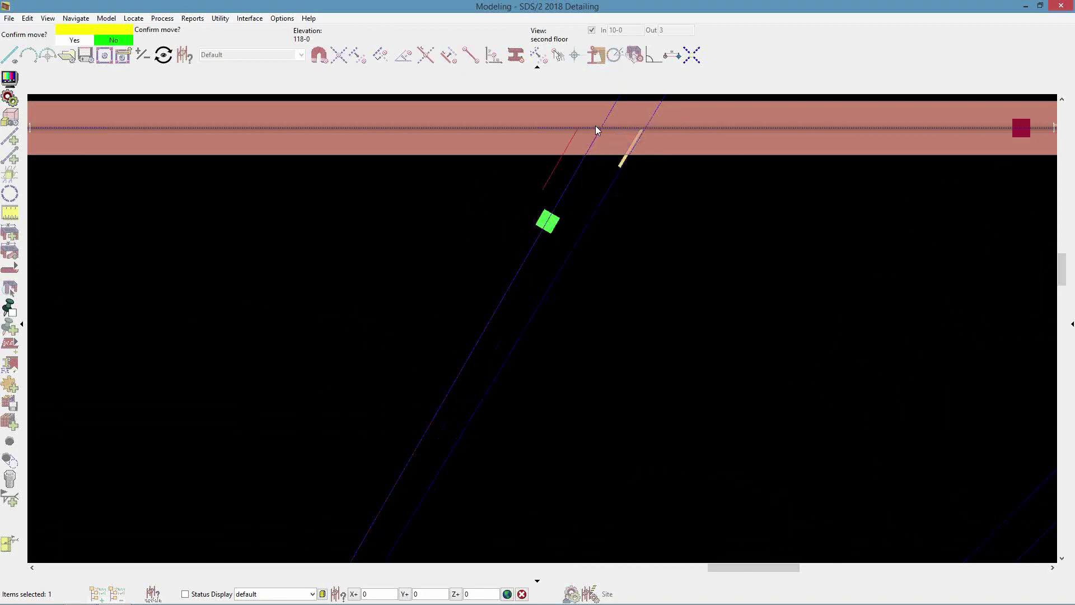
pyautogui.click(427, 245)
# Check the 1/2 thick shear plate's edge against the supporting beam's web at the lower end of the skewed W16x26.
pyautogui.scroll(-8, 519, 207)
pyautogui.moveTo(456, 394); pyautogui.dragTo(562, 149, button='middle')
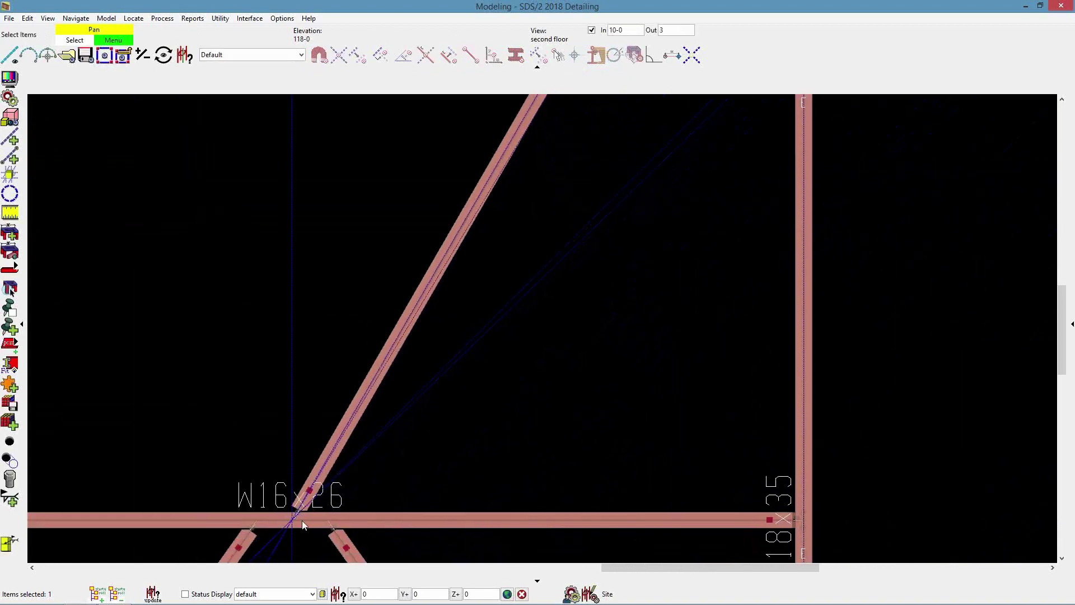
pyautogui.scroll(8, 294, 520)
pyautogui.scroll(-8, 275, 498)
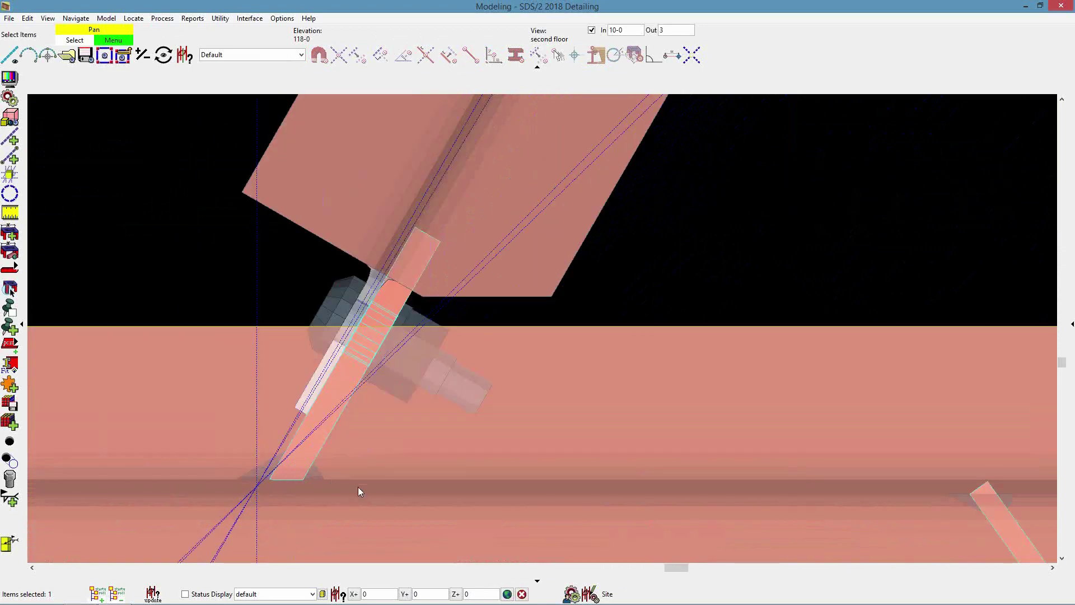
# Move the upper end of the skewed W16x26 beam to the upper construction line's intersection with the W18x35 on grid E.
pyautogui.moveTo(544, 310); pyautogui.dragTo(494, 373, button='middle')
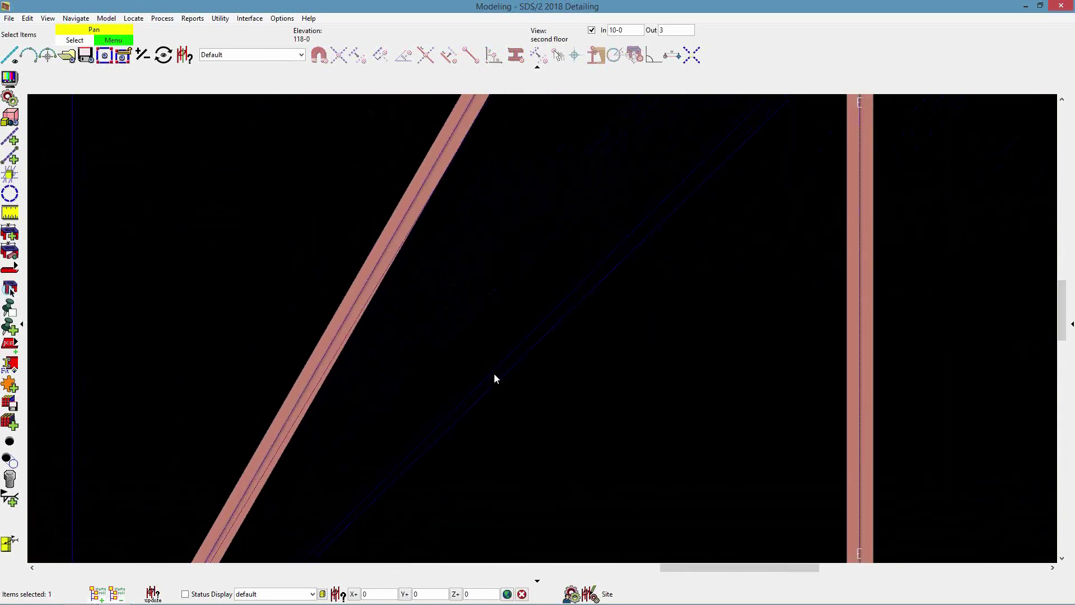
pyautogui.scroll(-2, 505, 358)
pyautogui.scroll(-1, 514, 274)
pyautogui.moveTo(514, 275); pyautogui.dragTo(413, 467, button='middle')
pyautogui.scroll(1, 485, 231)
pyautogui.rightClick(490, 270)
pyautogui.click(562, 452)
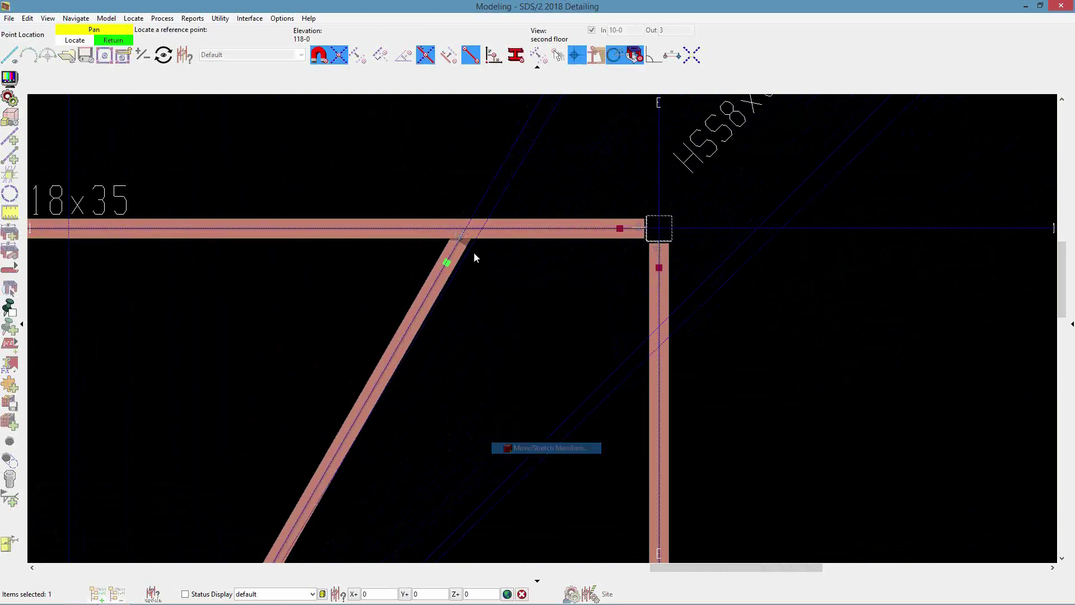
pyautogui.click(466, 232)
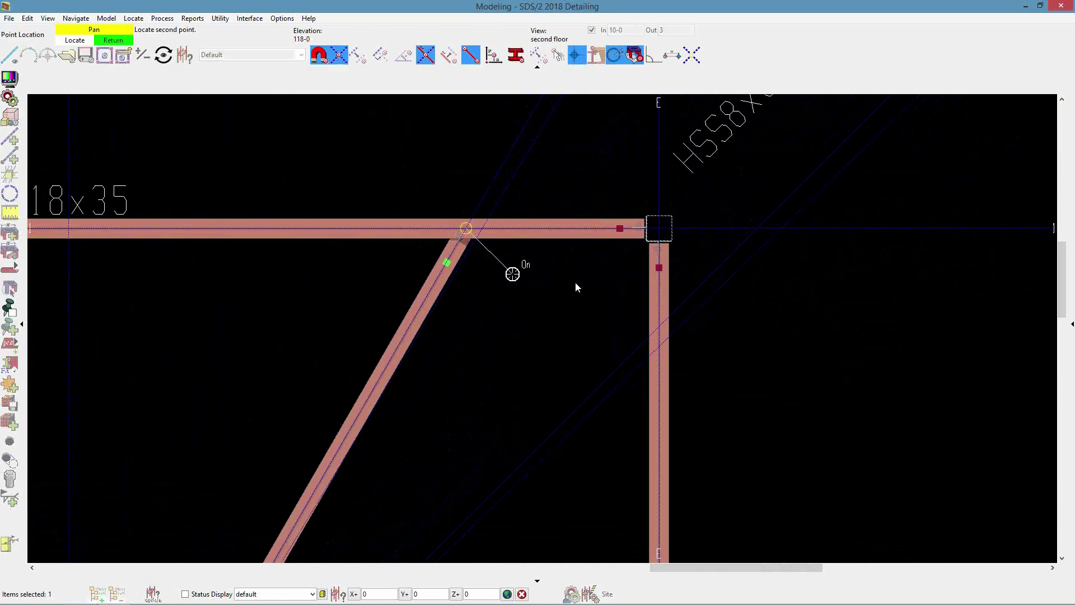
pyautogui.click(661, 325)
pyautogui.scroll(-3, 574, 162)
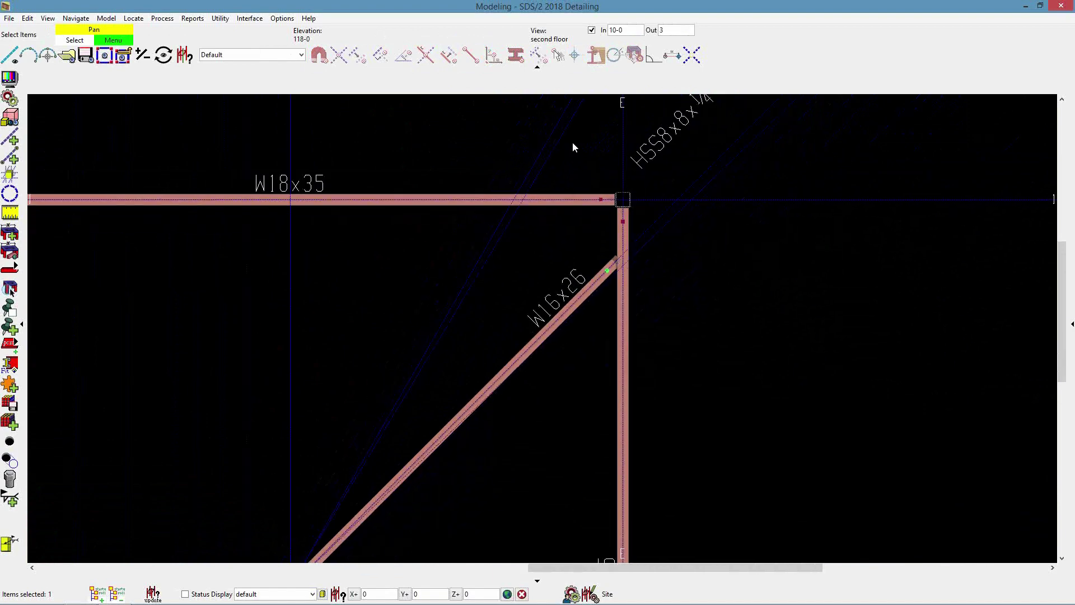
# Examine whether the skewed W16x26's shear plate is beveled at the supporting beam's web for the steeper skew.
pyautogui.scroll(5, 449, 364)
pyautogui.scroll(1, 432, 377)
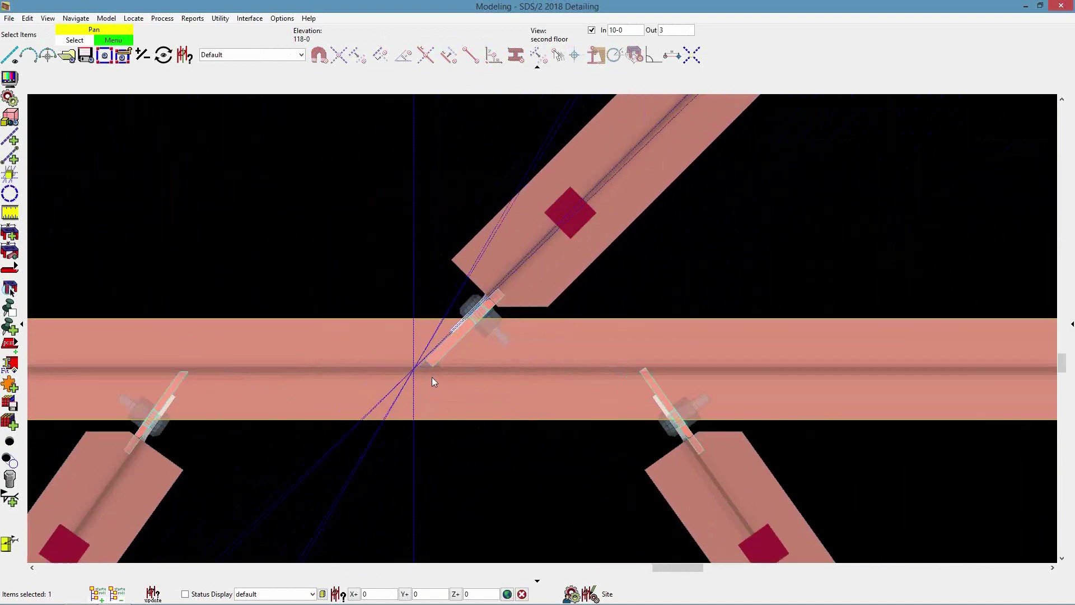
pyautogui.scroll(3, 423, 364)
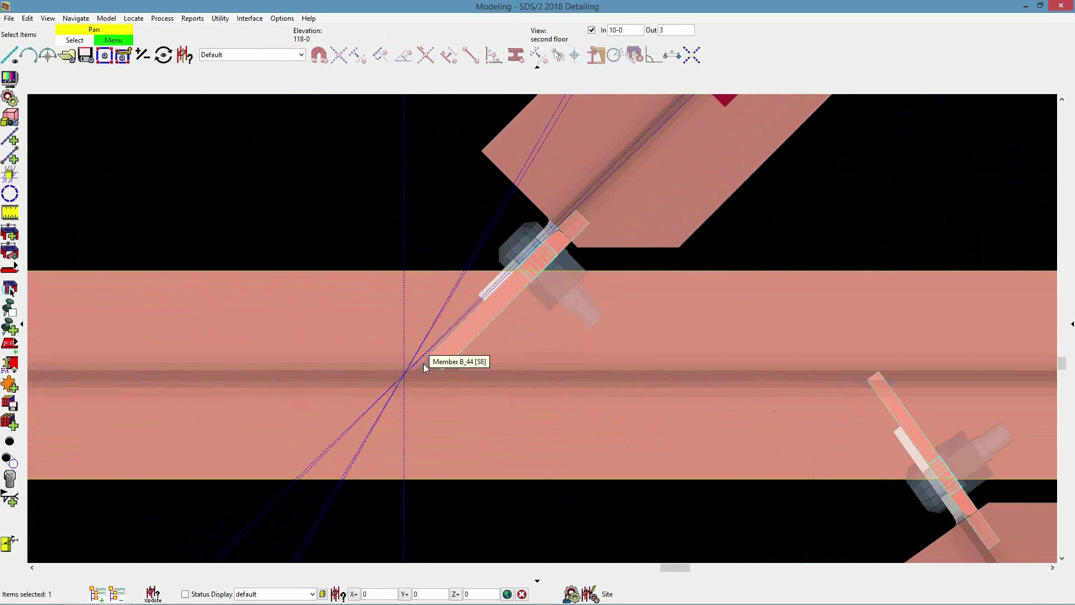
pyautogui.scroll(-5, 423, 367)
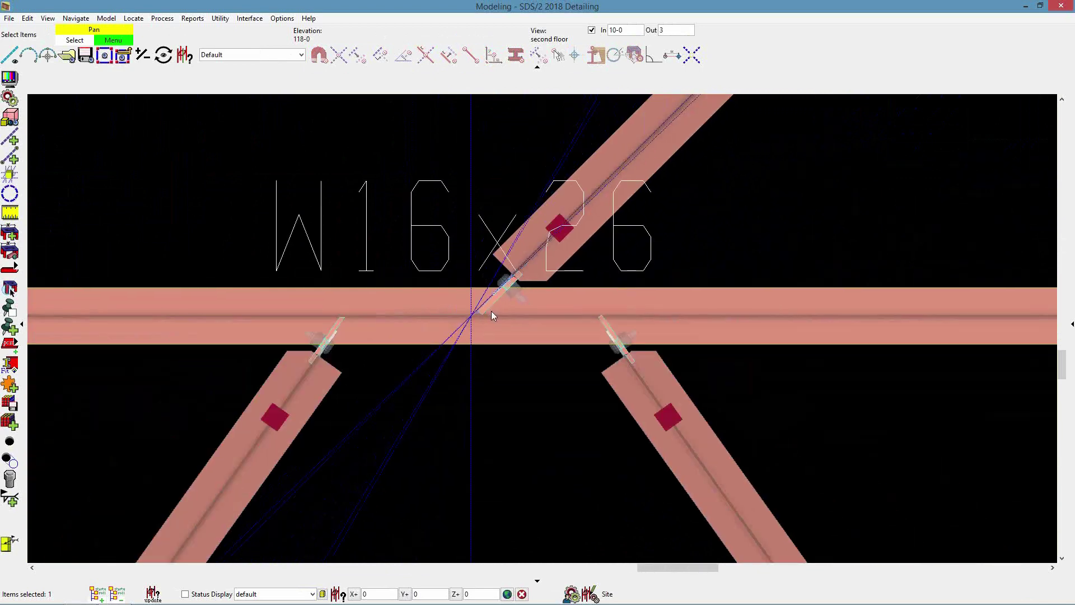
pyautogui.scroll(-4, 518, 302)
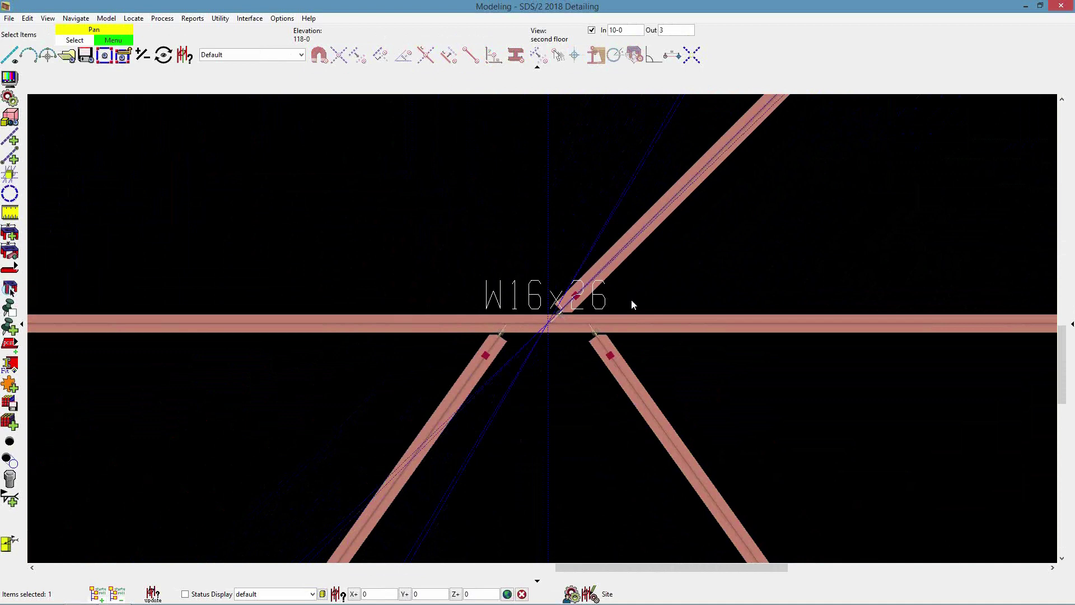
# Open the elevation along the W18x35 between grids 2 and 3 that frames into the HSS6x6x1/4 column at B-2.
pyautogui.moveTo(644, 602)
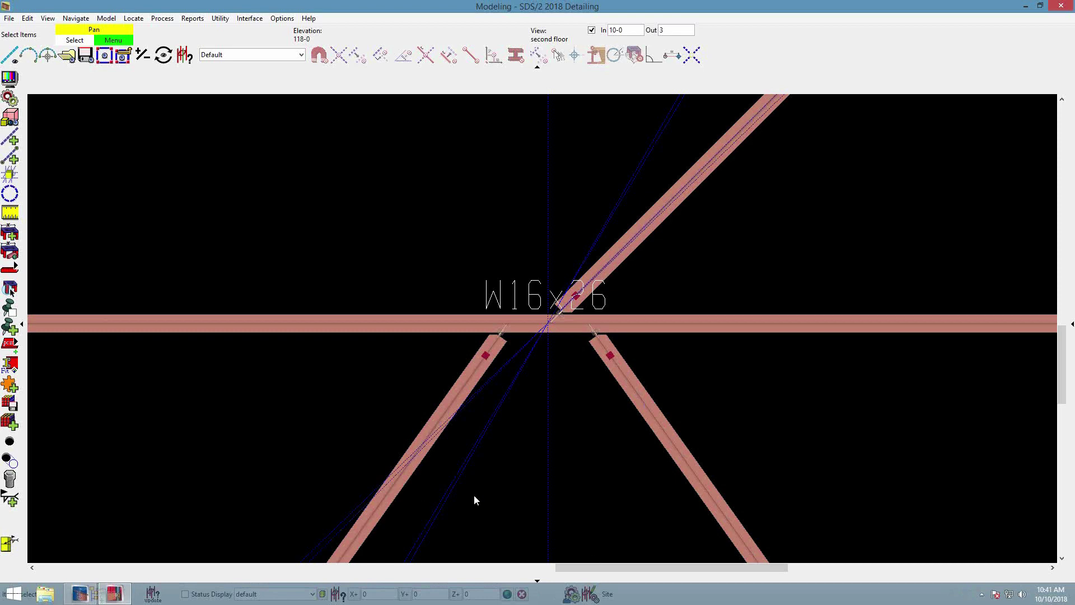
pyautogui.scroll(-8, 395, 432)
pyautogui.moveTo(235, 405); pyautogui.dragTo(743, 342, button='middle')
pyautogui.scroll(-3, 565, 414)
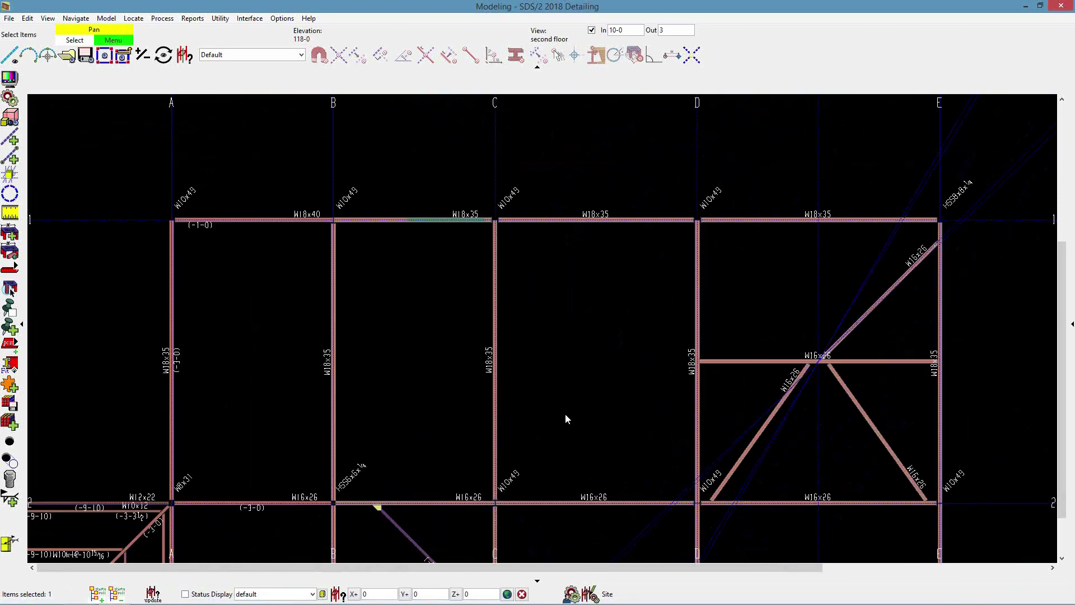
pyautogui.keyDown('shift'); pyautogui.moveTo(331, 505); pyautogui.dragTo(213, 387, button='middle'); pyautogui.keyUp('shift')
pyautogui.moveTo(330, 558); pyautogui.dragTo(354, 390, button='middle')
pyautogui.scroll(5, 356, 376)
pyautogui.scroll(5, 339, 338)
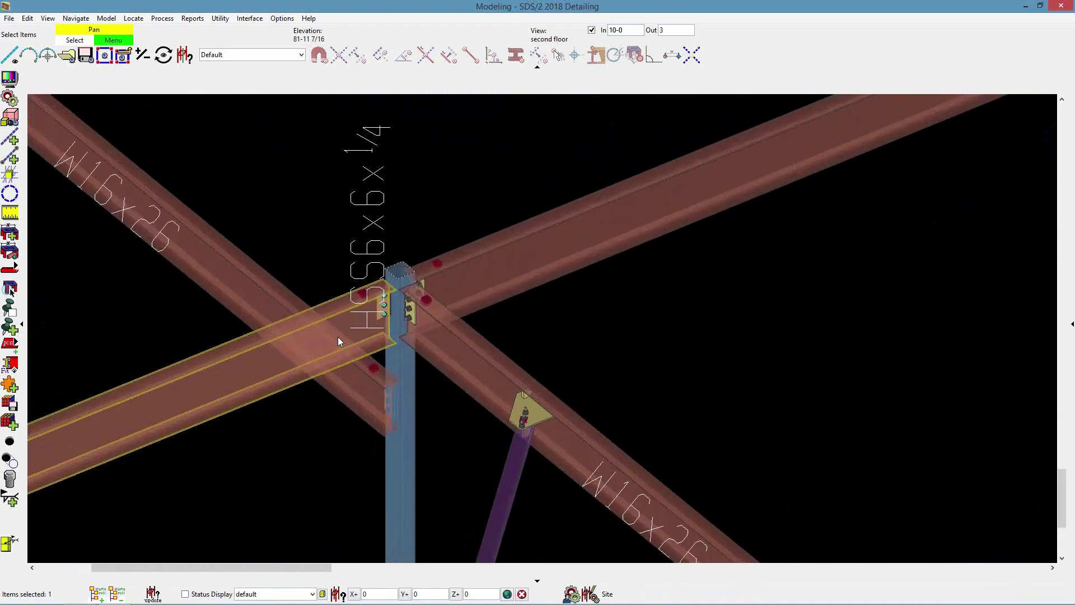
pyautogui.press('s')
pyautogui.click(317, 333)
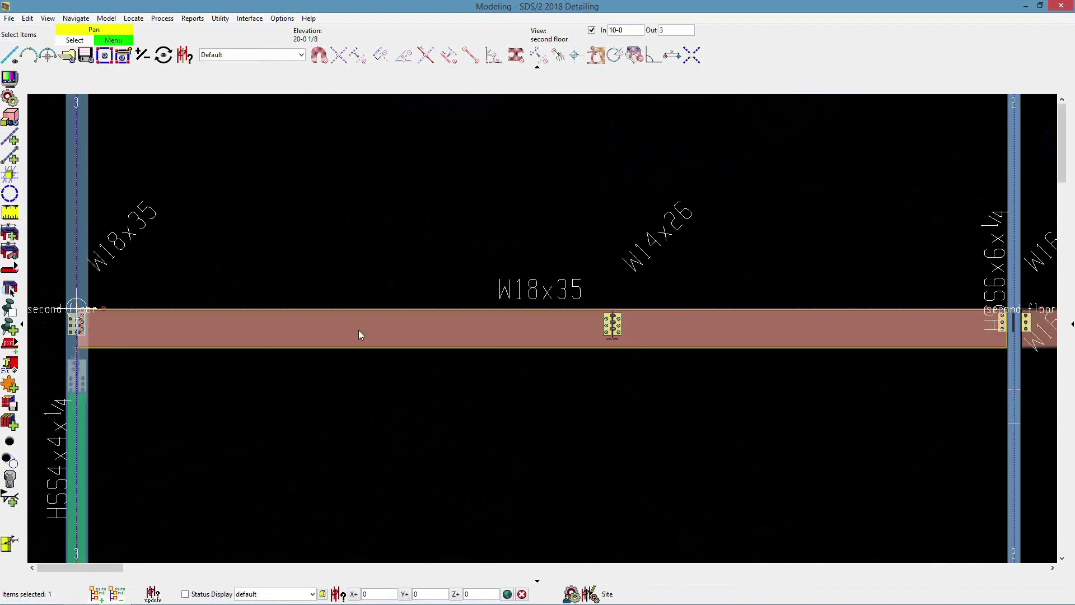
pyautogui.moveTo(688, 372); pyautogui.dragTo(147, 316, button='middle')
pyautogui.scroll(2, 439, 287)
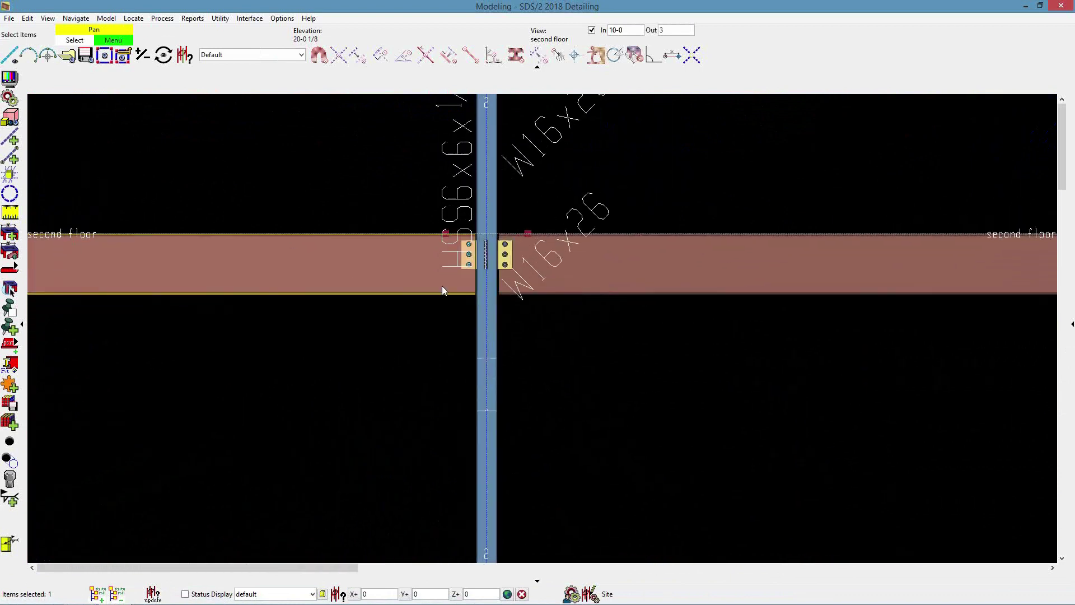
pyautogui.scroll(4, 465, 226)
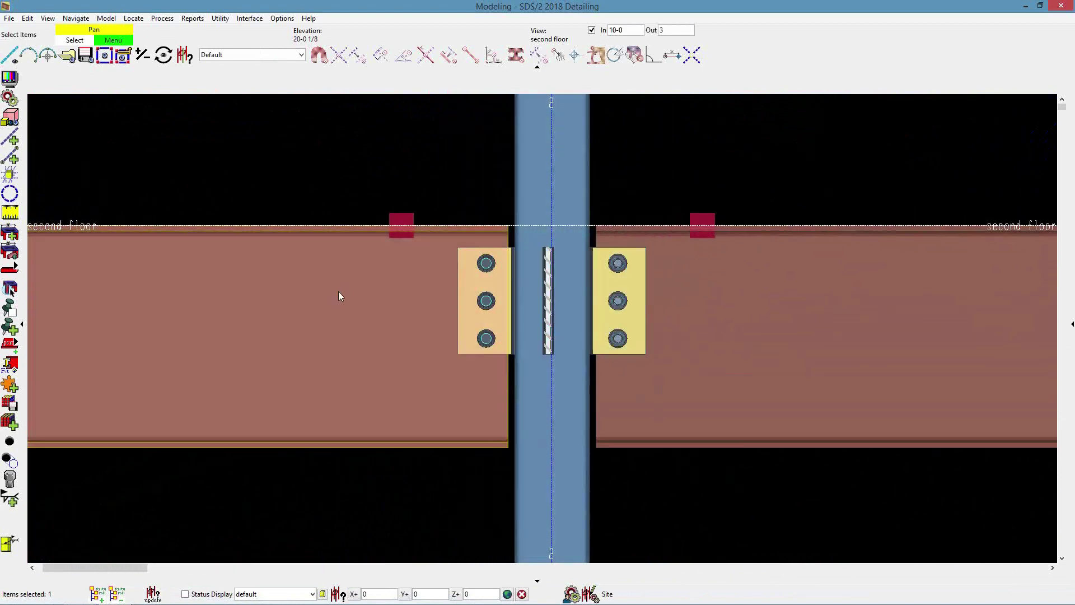
# Set the right end connection of the W18x35 between grids 3 and 2 to Shear and enable its thru shear plate.
pyautogui.doubleClick(339, 292)
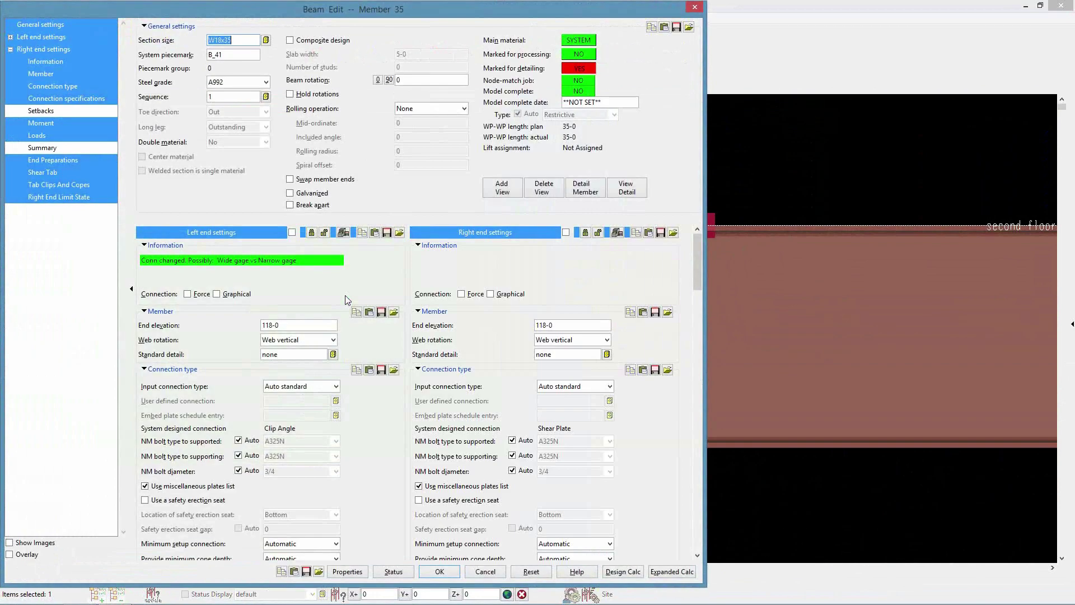
pyautogui.click(584, 386)
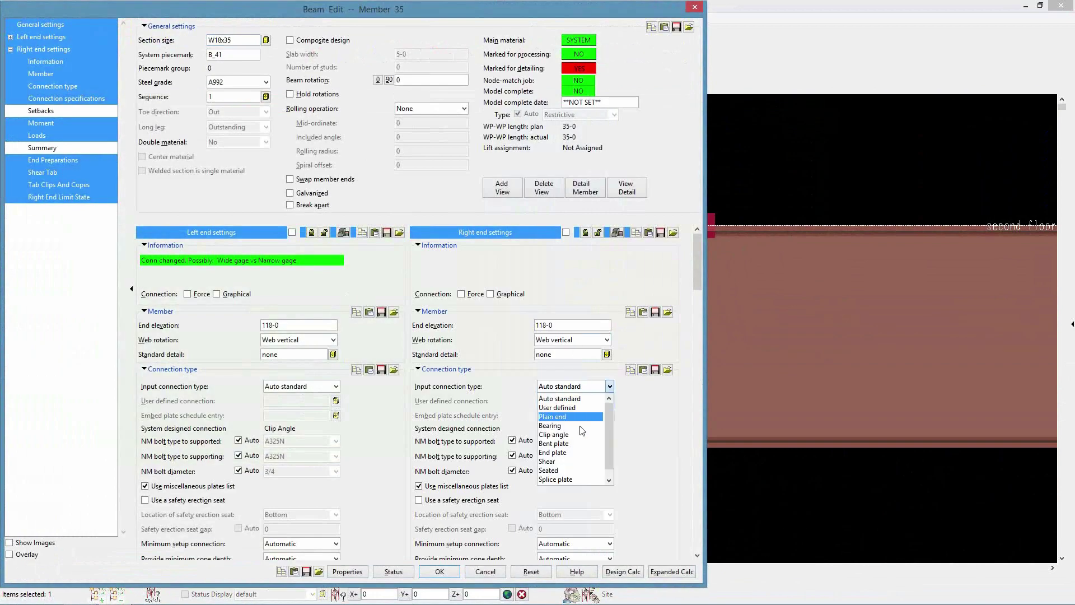
pyautogui.press('Escape')
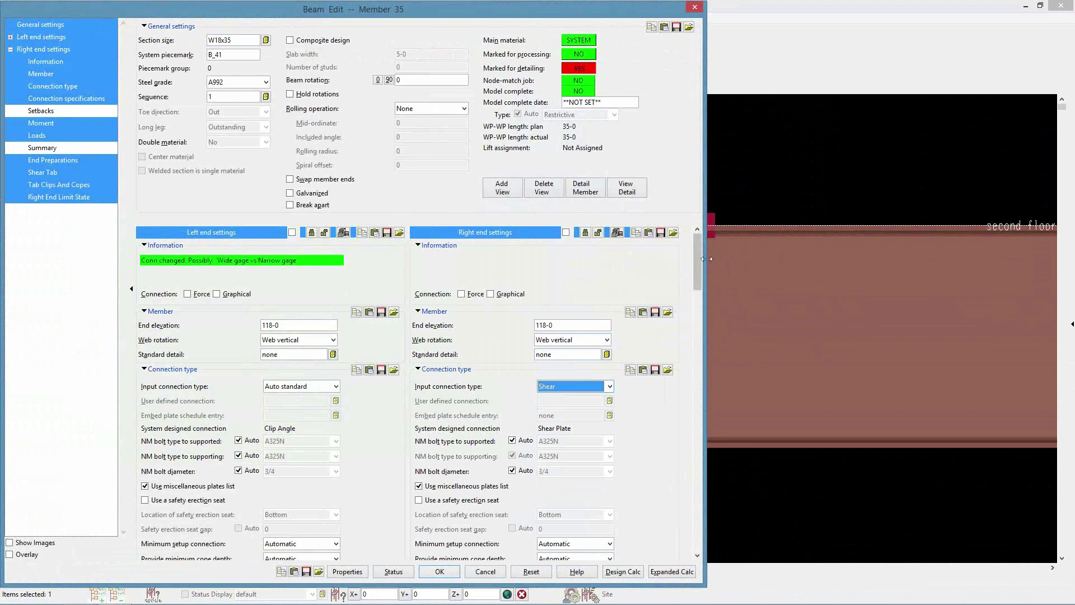
pyautogui.moveTo(697, 243); pyautogui.dragTo(694, 286)
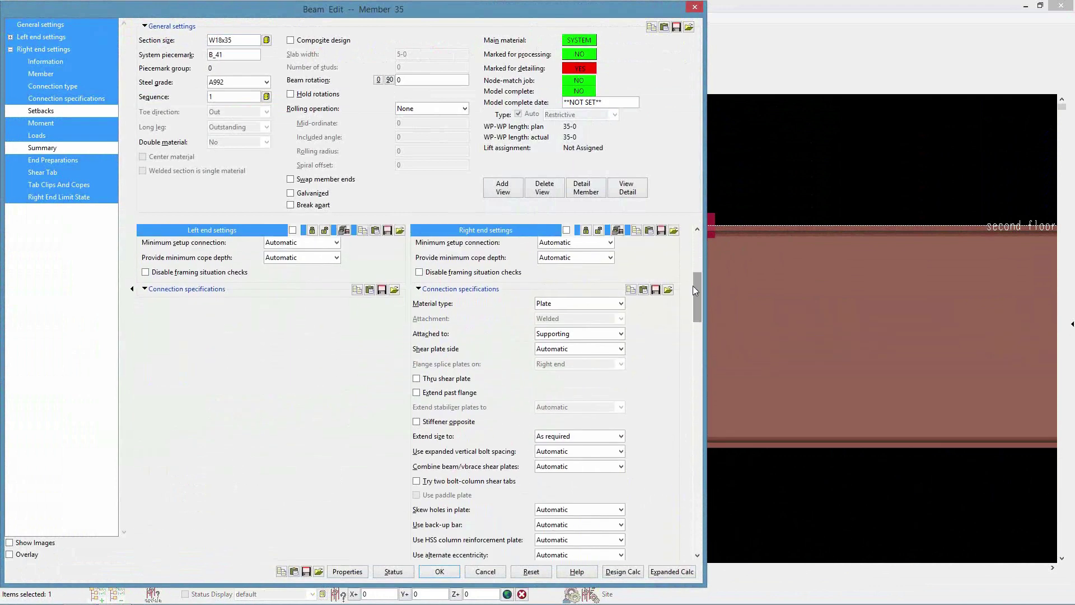
pyautogui.click(435, 379)
pyautogui.press('space')
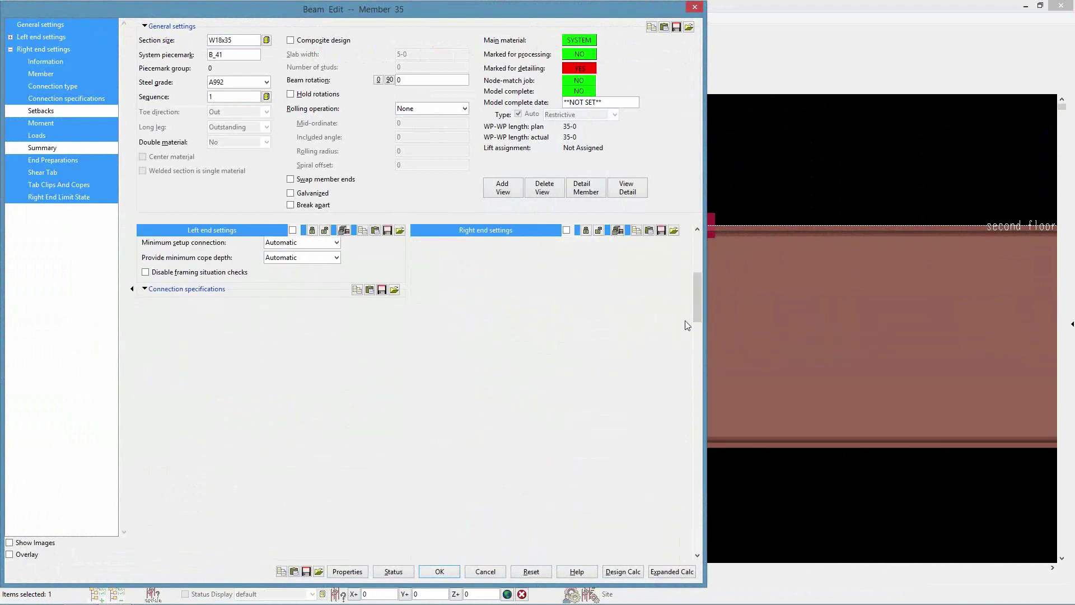
# Set the right end shear tab's bolt rows to 5 and apply the beam edit.
pyautogui.moveTo(695, 283); pyautogui.dragTo(687, 370)
pyautogui.scroll(-5, 635, 419)
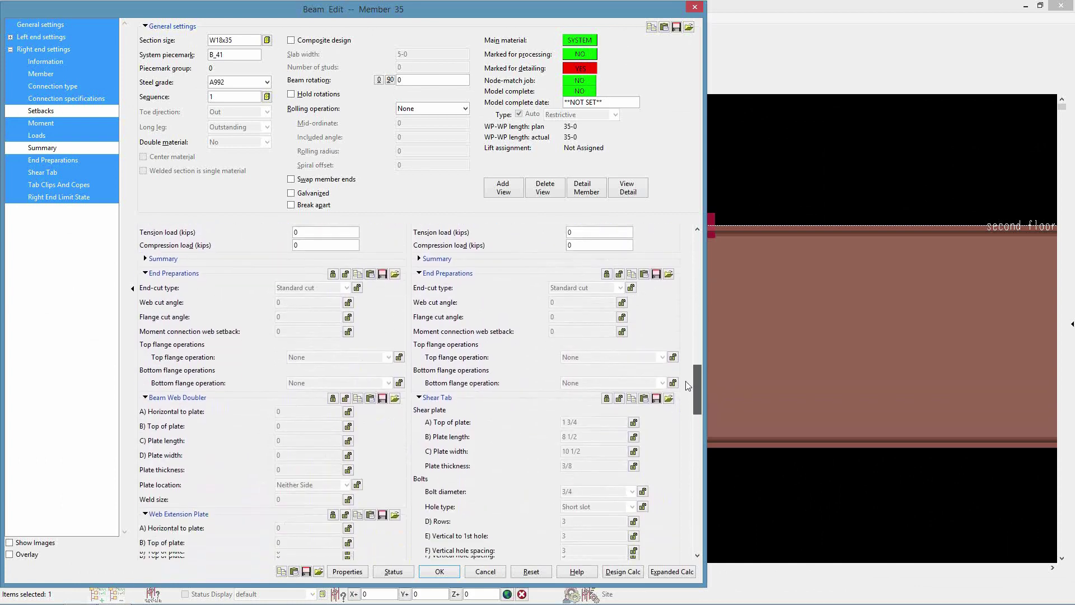
pyautogui.click(634, 421)
pyautogui.write('5')
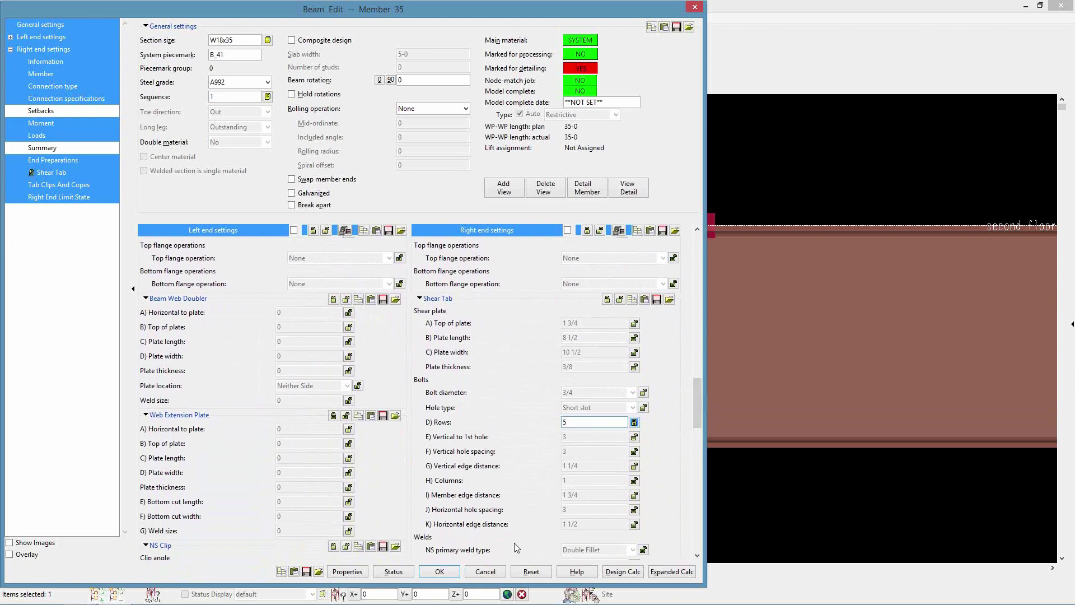
pyautogui.click(440, 572)
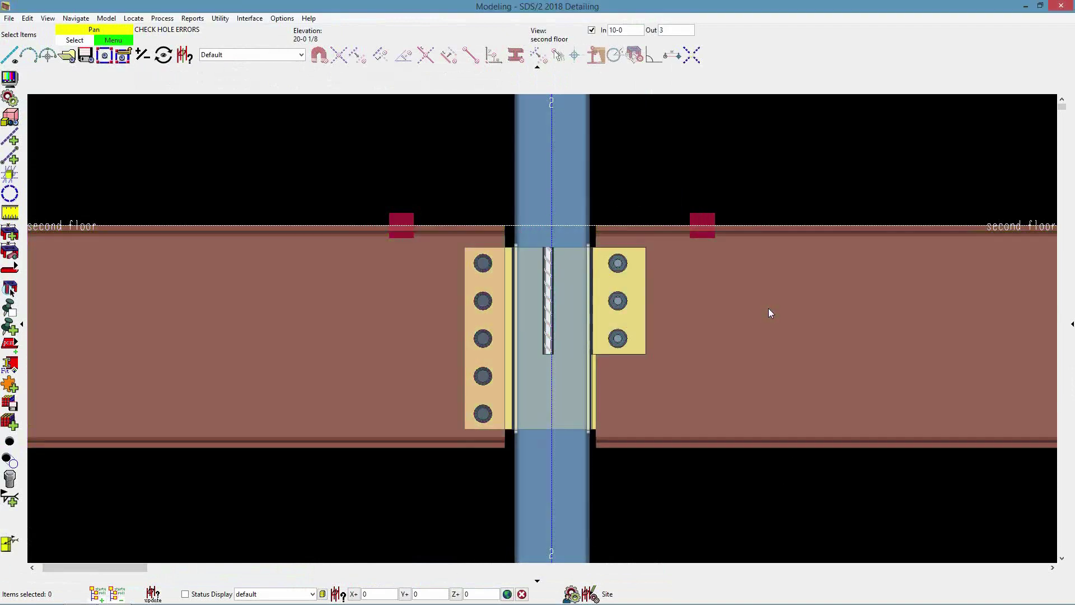
# Set the left end of the W18x35 on the column's opposite side to Shear with a thru shear plate, changing only this member.
pyautogui.doubleClick(768, 308)
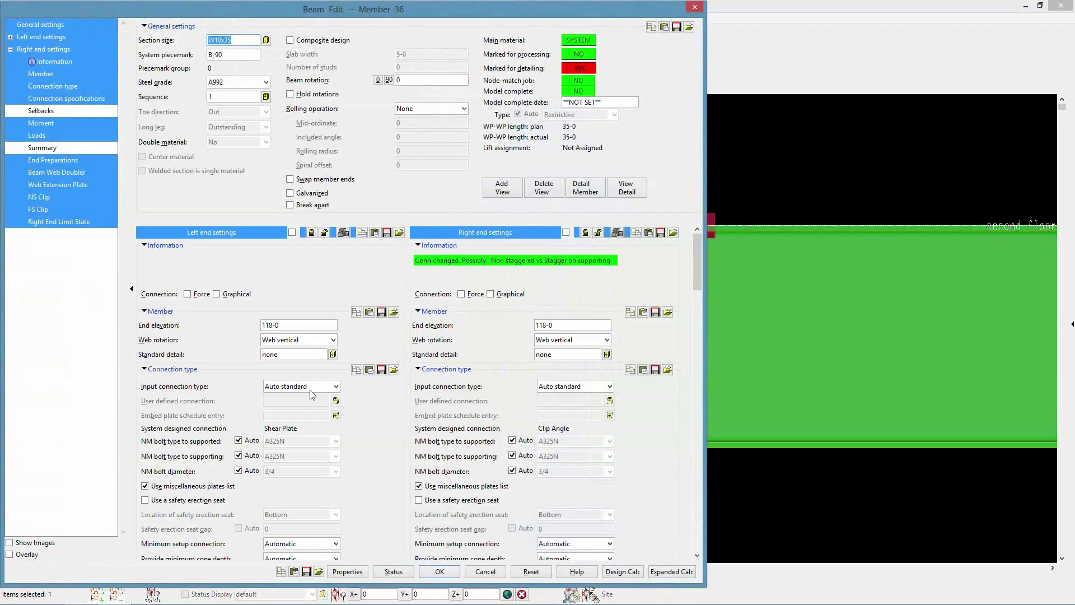
pyautogui.click(319, 388)
pyautogui.click(286, 462)
pyautogui.scroll(-9, 278, 465)
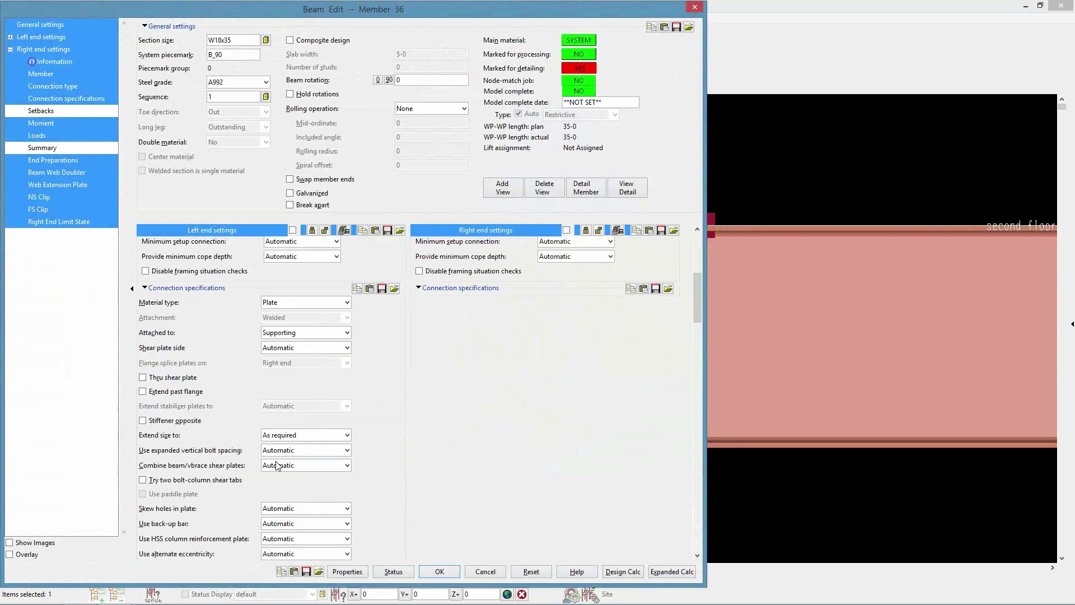
pyautogui.click(179, 379)
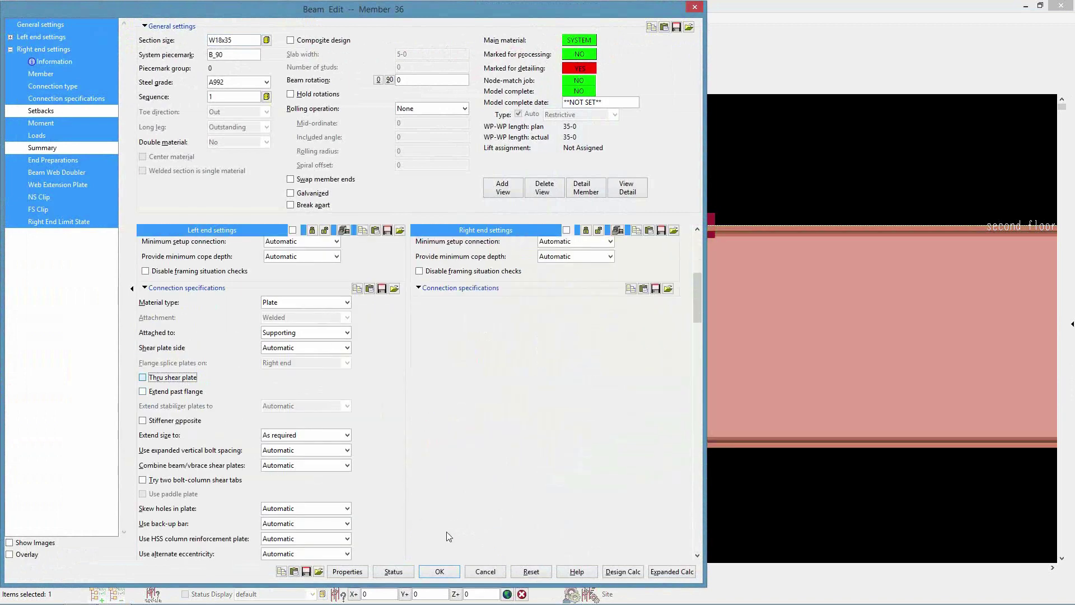
pyautogui.click(440, 572)
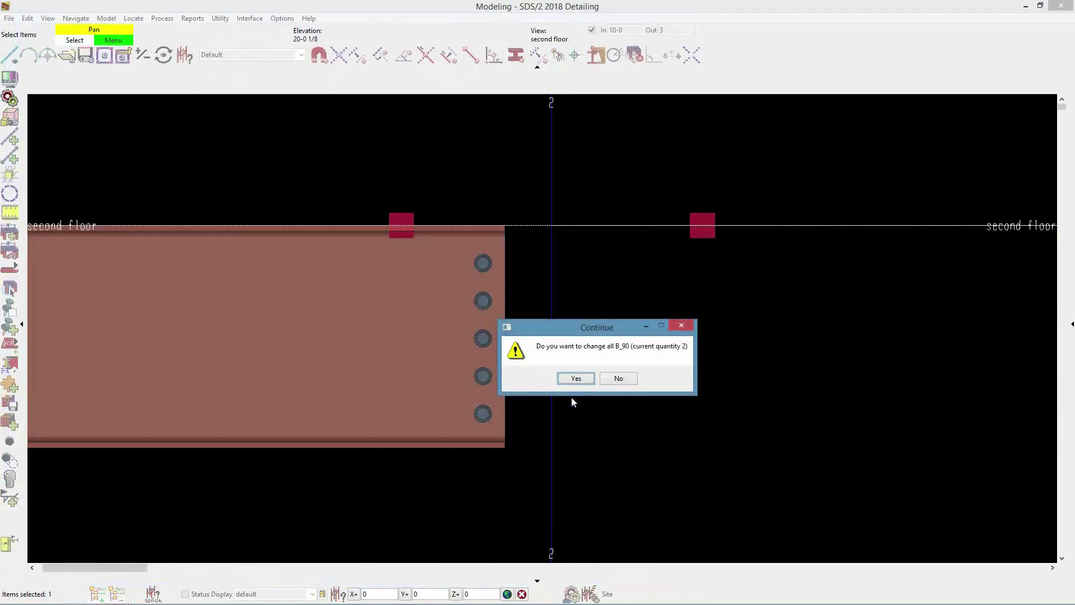
pyautogui.click(621, 378)
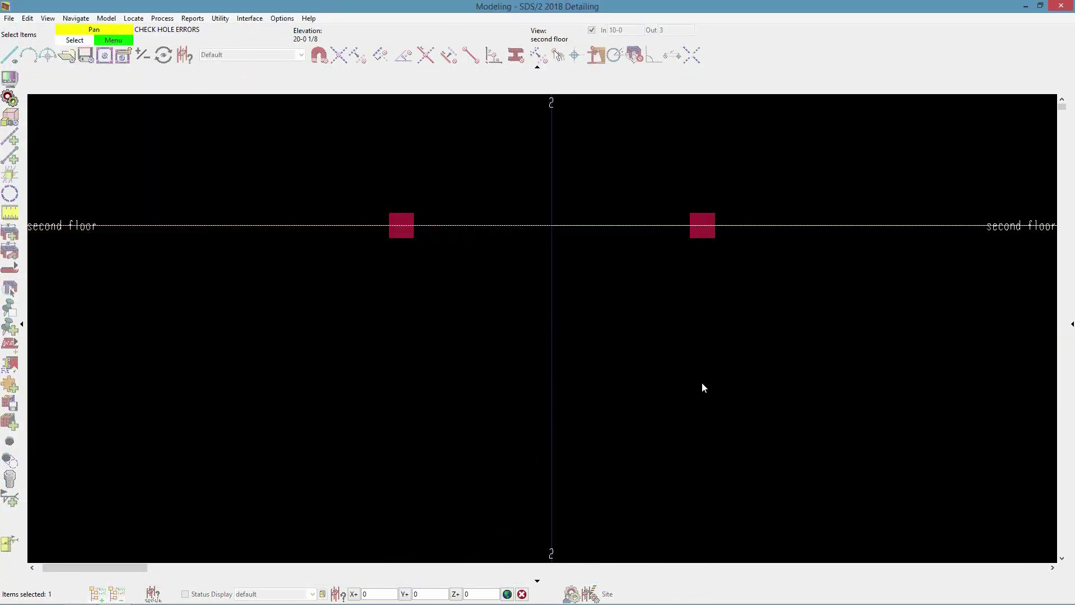
pyautogui.click(766, 548)
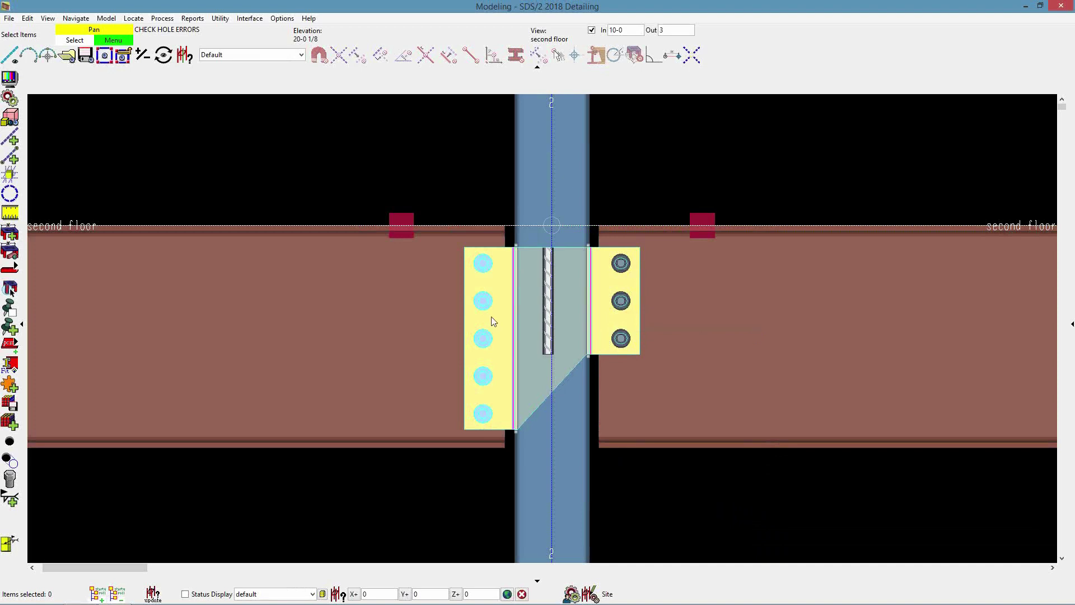
# Enable coping of dissimilar thru plate sides in the fabricator Shear Plate Setup and process all members in the current erection view.
pyautogui.click(283, 19)
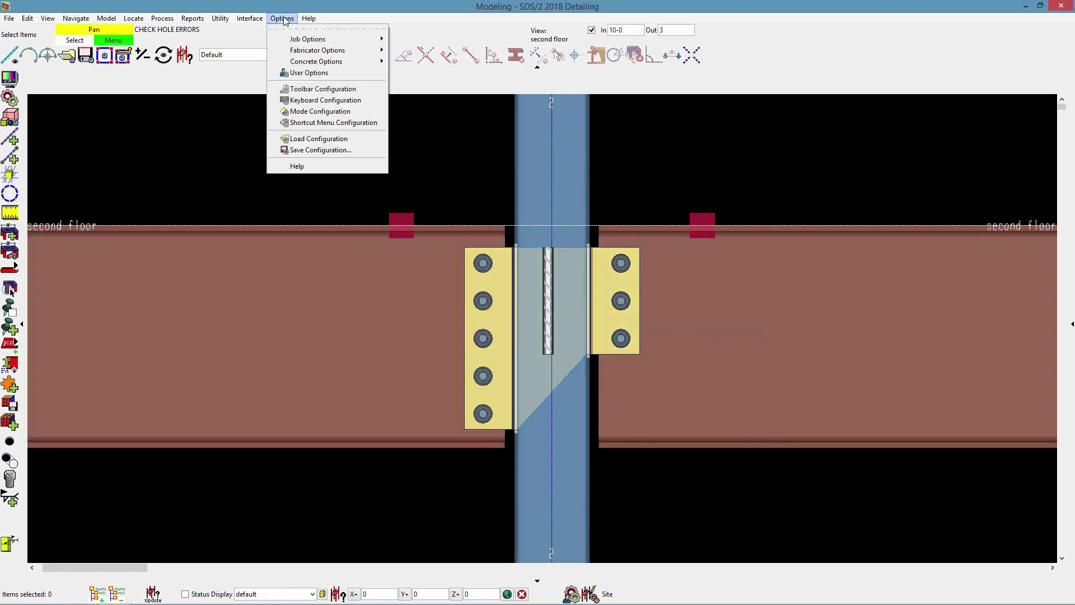
pyautogui.moveTo(301, 52)
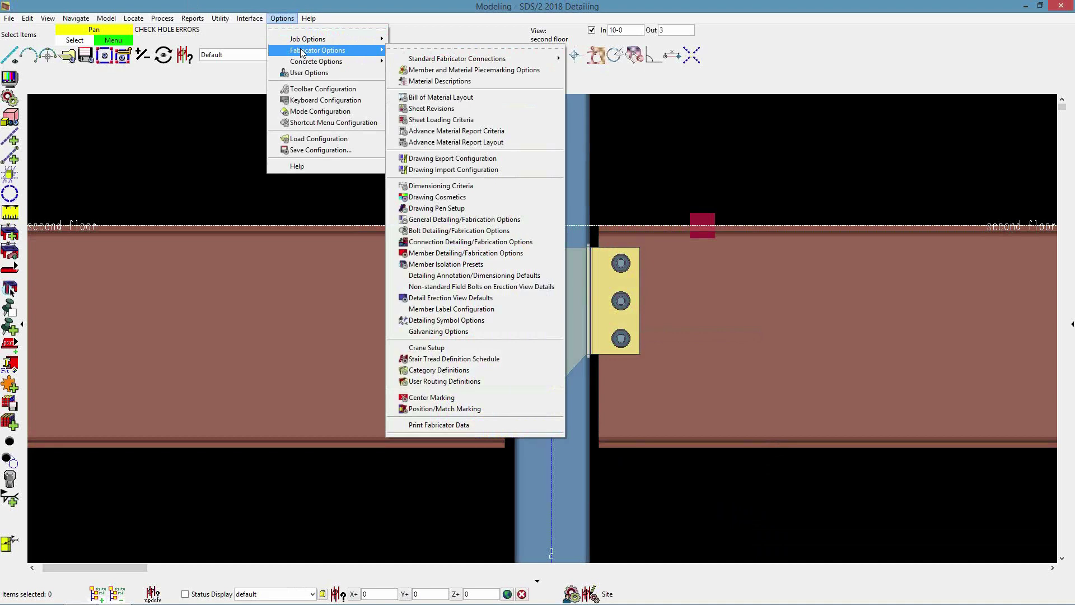
pyautogui.moveTo(468, 58)
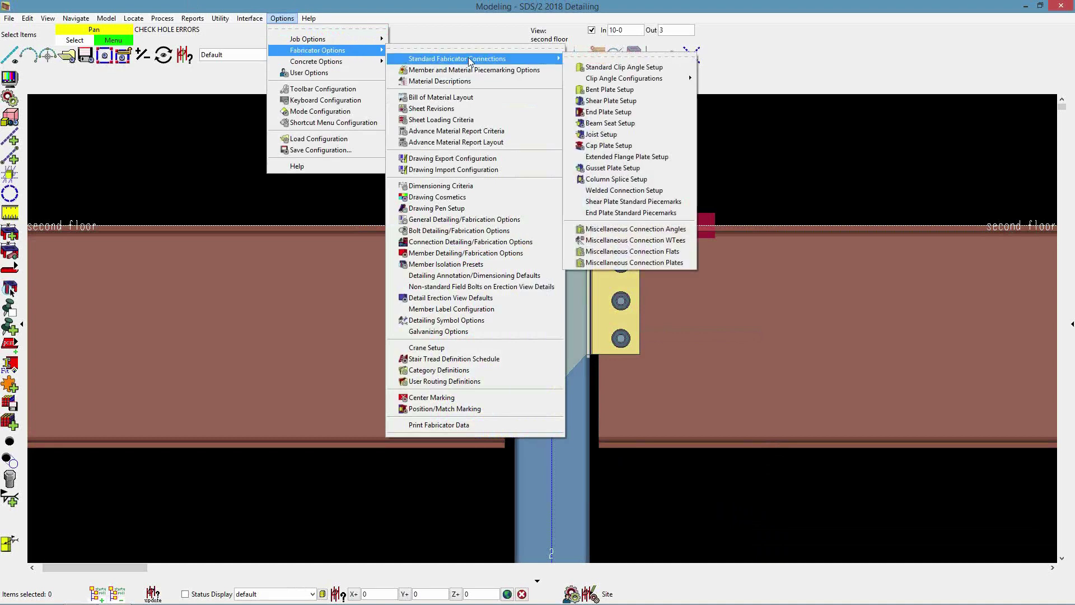
pyautogui.click(661, 100)
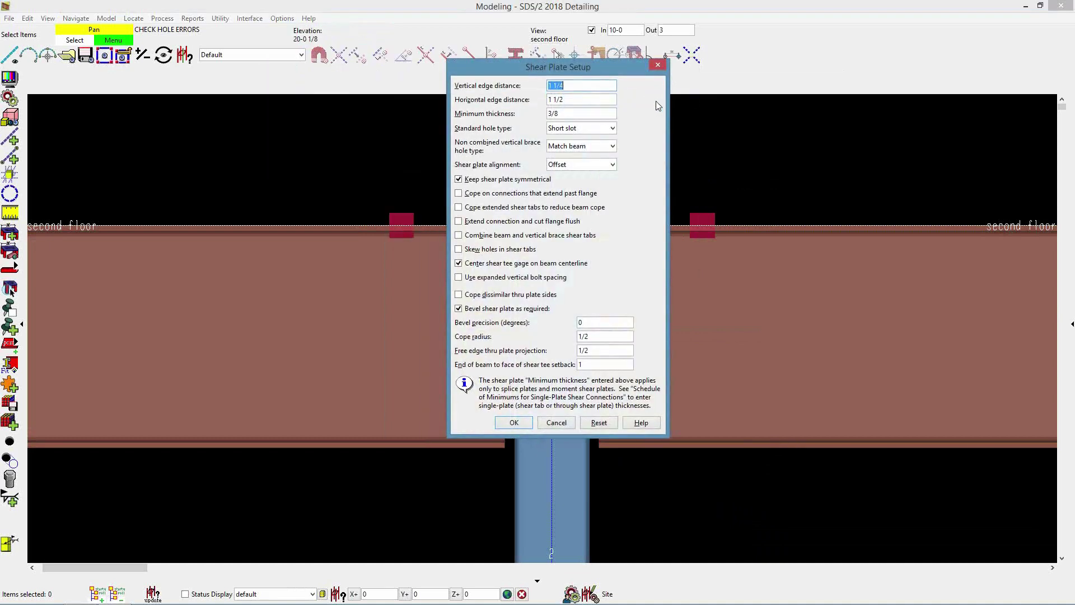
pyautogui.click(459, 296)
pyautogui.click(514, 423)
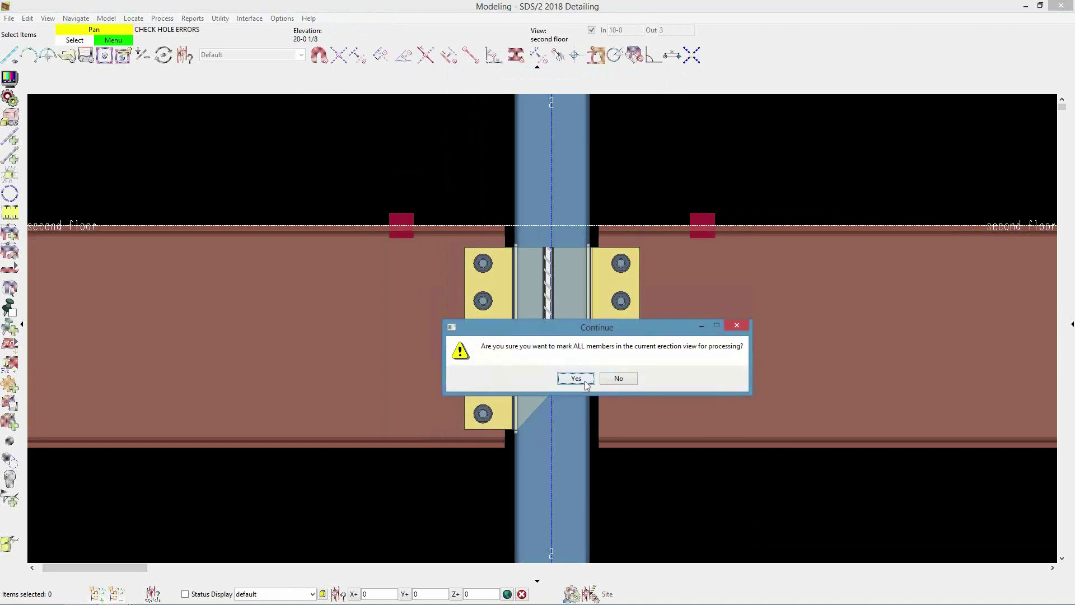
pyautogui.click(580, 379)
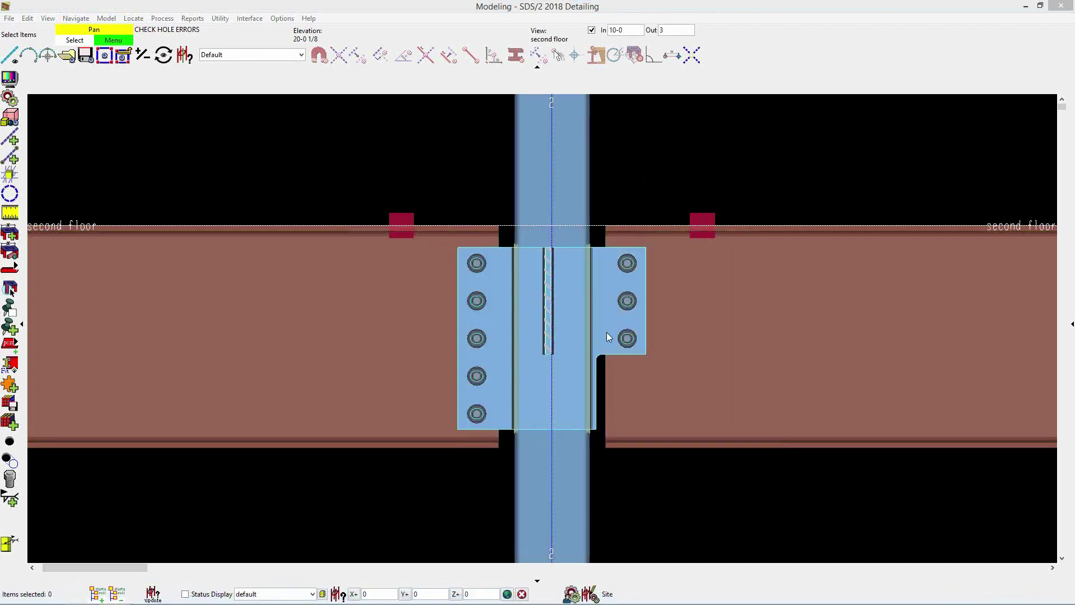
# Add construction lines along the edges of the HSS column and the coped thru shear plate.
pyautogui.scroll(3, 587, 267)
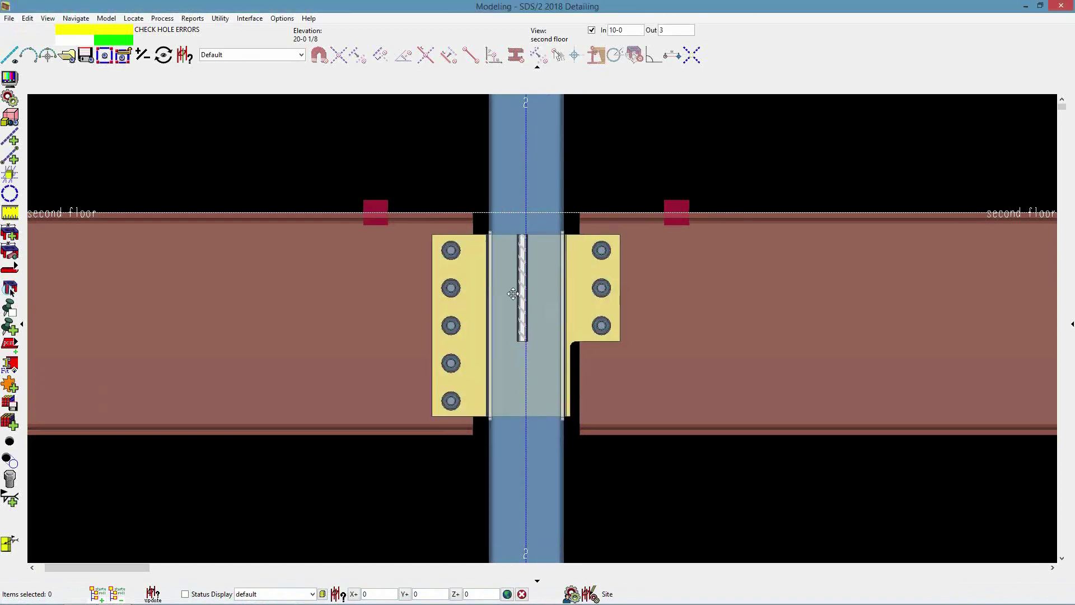
pyautogui.moveTo(512, 303); pyautogui.dragTo(511, 239, button='middle')
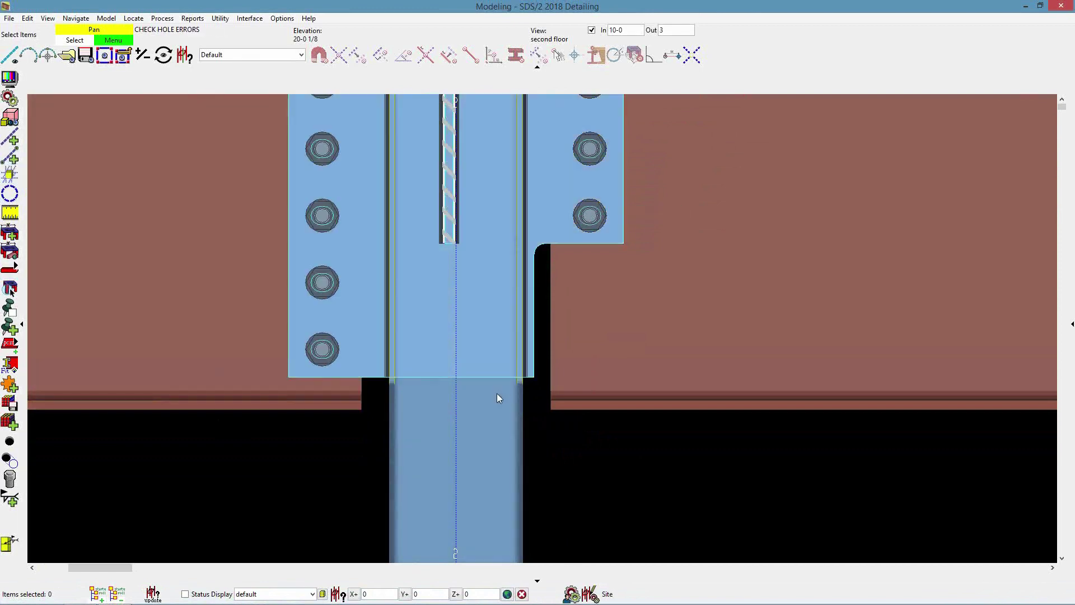
pyautogui.click(9, 175)
pyautogui.click(496, 449)
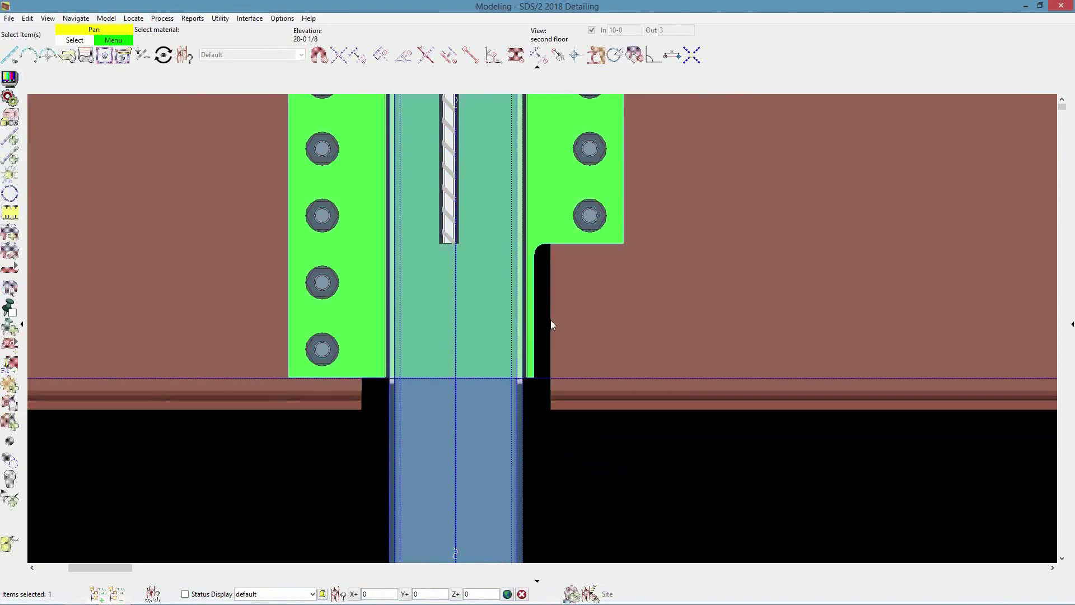
pyautogui.rightClick(551, 324)
pyautogui.click(563, 321)
# Measure the horizontal distance from the HSS column face to the edge of the coped thru shear plate.
pyautogui.scroll(5, 535, 392)
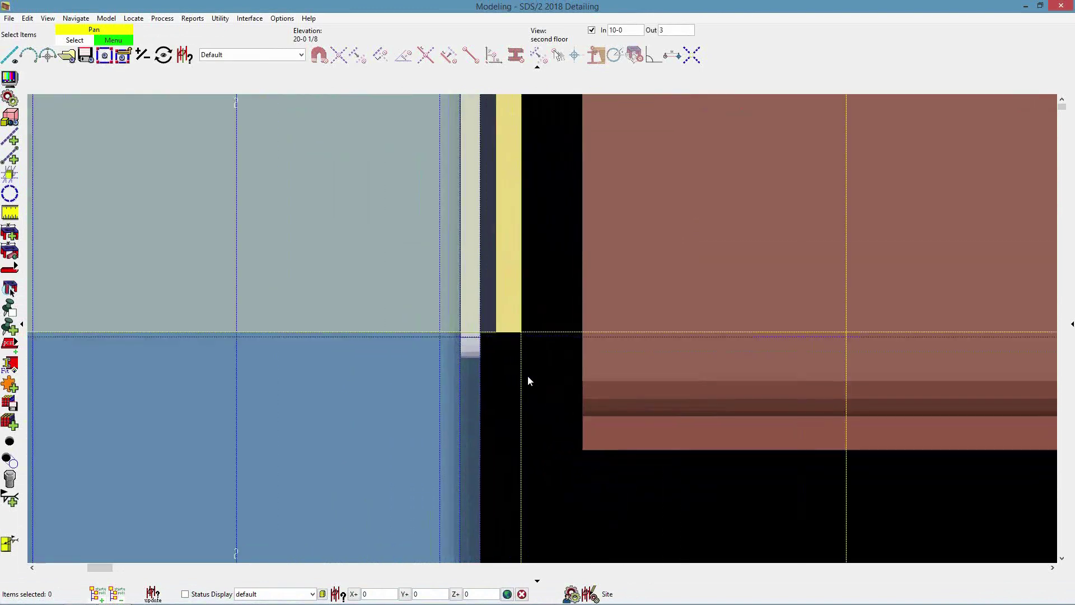
pyautogui.scroll(2, 528, 380)
pyautogui.click(9, 213)
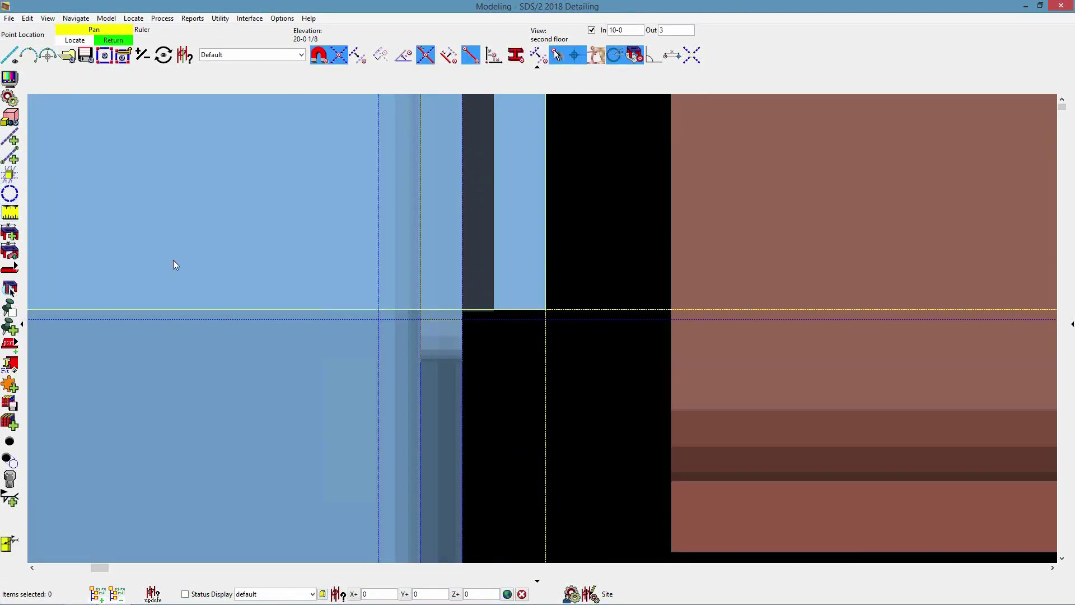
pyautogui.click(463, 309)
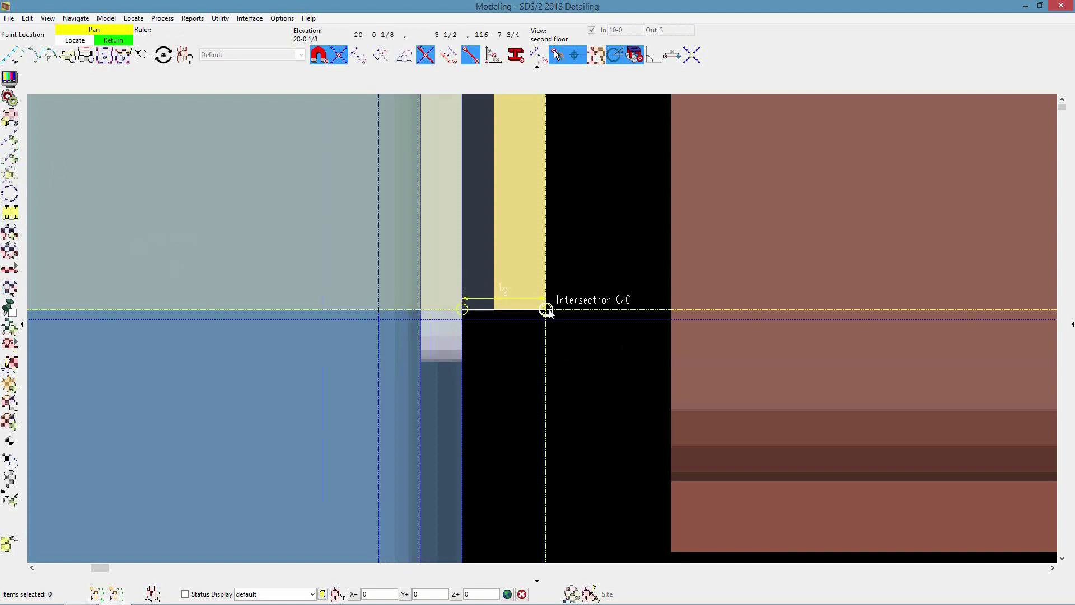
pyautogui.click(546, 310)
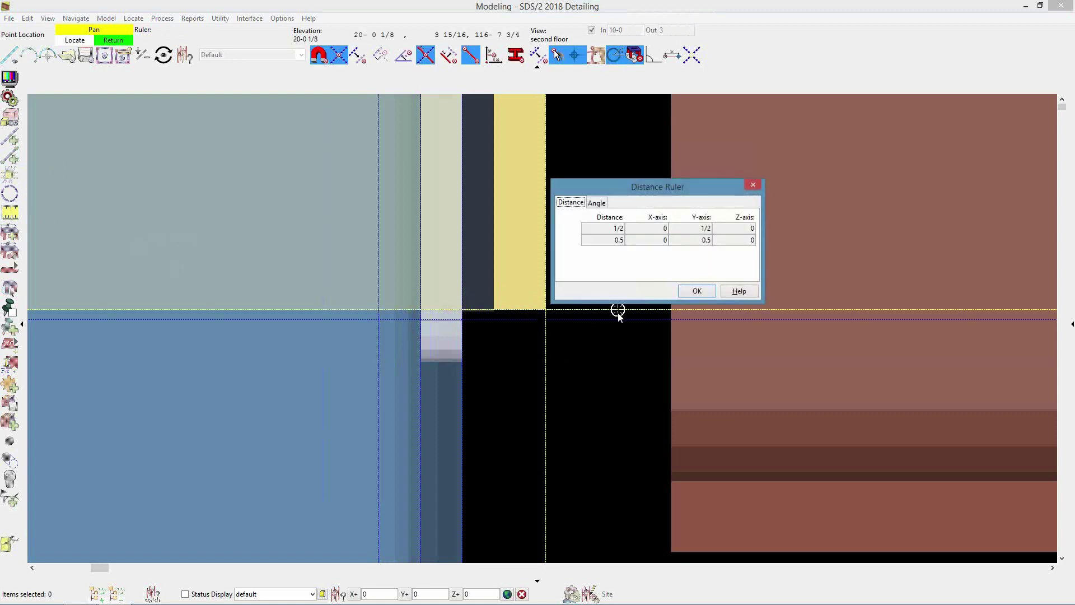
pyautogui.click(697, 292)
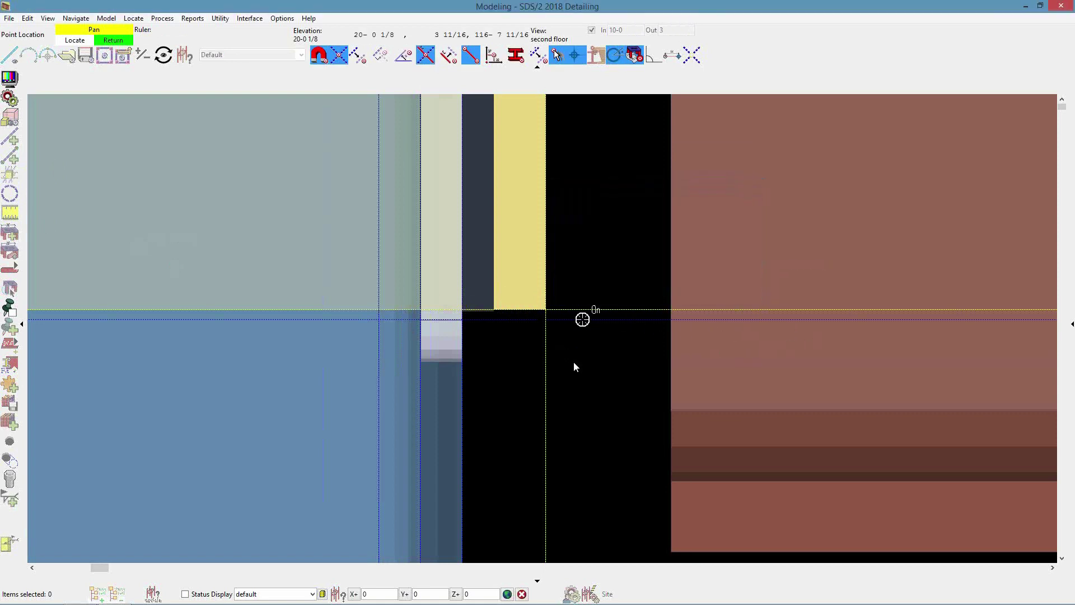
pyautogui.rightClick(577, 449)
# Rotate the second floor view to see the column connection in 3D and turn off the view's depth limits.
pyautogui.scroll(-3, 577, 446)
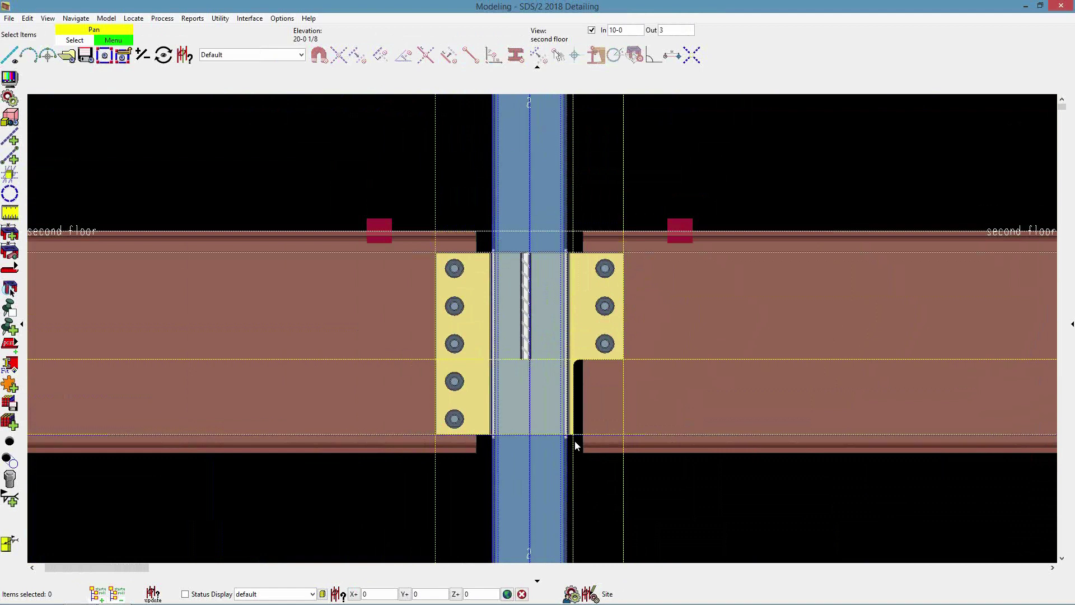
pyautogui.scroll(1, 479, 385)
pyautogui.scroll(-2, 483, 384)
pyautogui.press('shift')
pyautogui.keyDown('shift'); pyautogui.moveTo(513, 331); pyautogui.dragTo(644, 332); pyautogui.keyUp('shift')
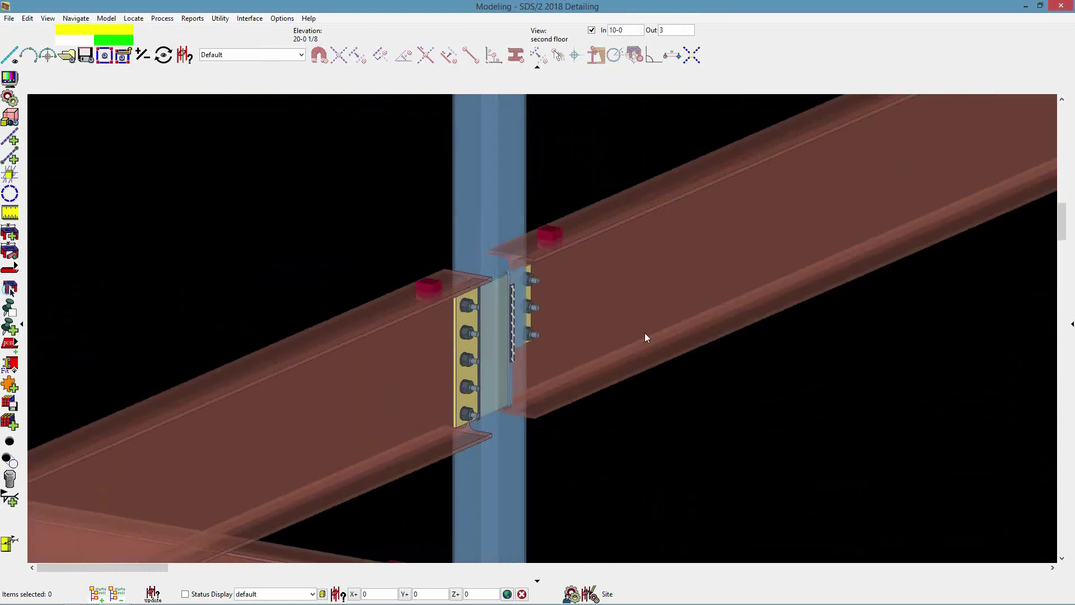
pyautogui.click(592, 31)
pyautogui.scroll(5, 496, 262)
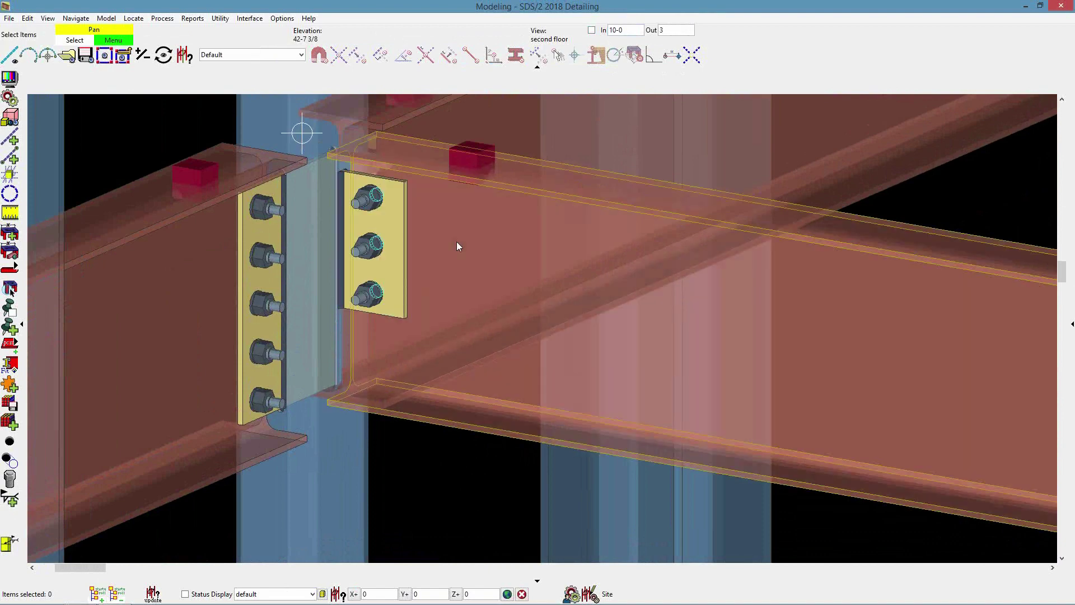
# Override the automatic NM bolt diameter at the left end of the W16x26 beam with 2 and apply the beam edit.
pyautogui.doubleClick(399, 239)
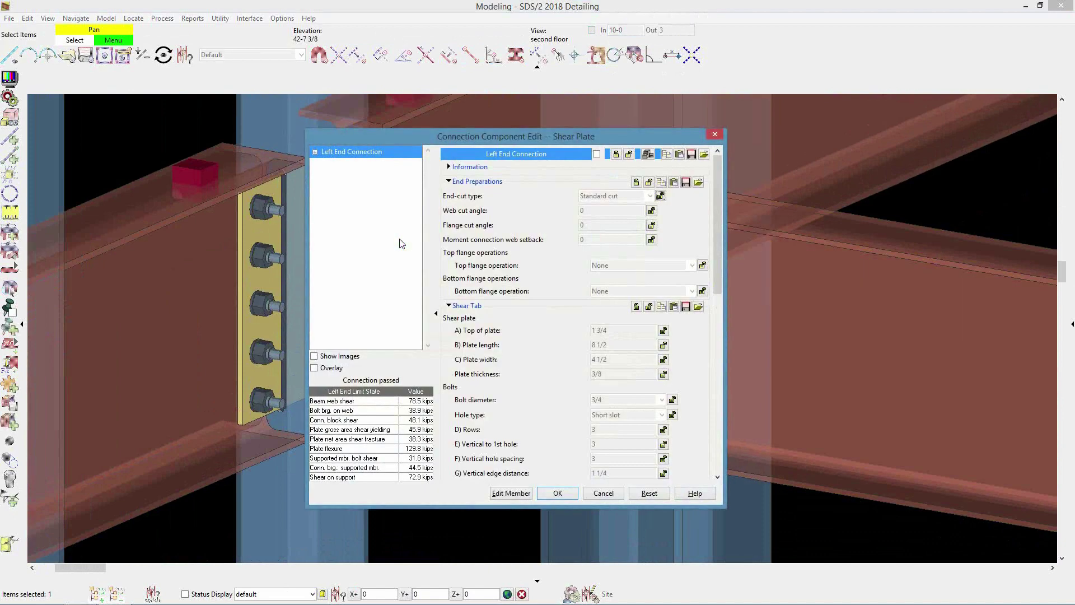
pyautogui.click(602, 493)
pyautogui.doubleClick(618, 262)
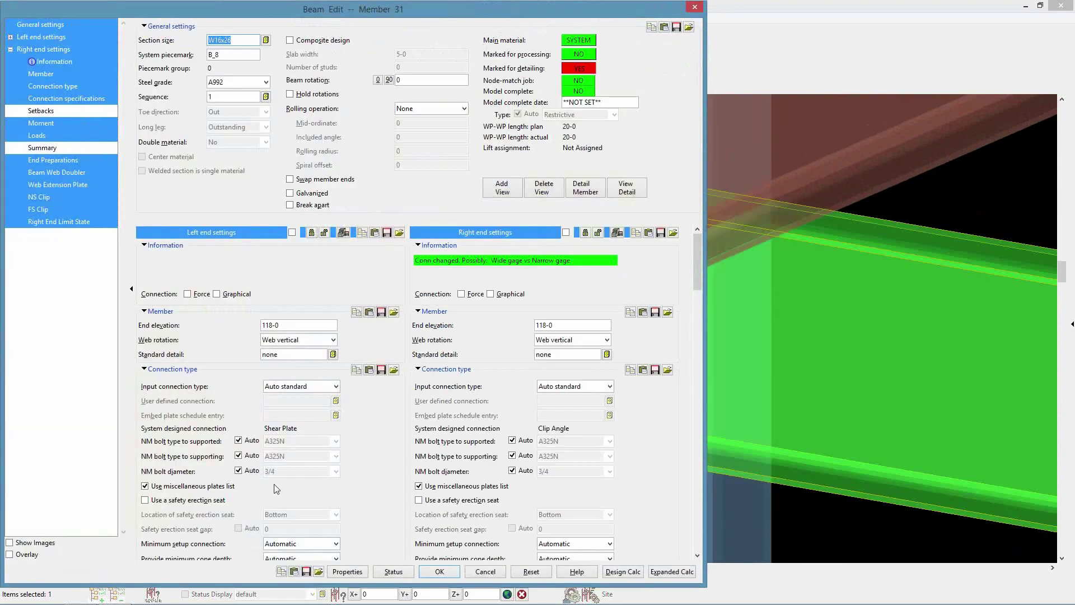
pyautogui.click(239, 470)
pyautogui.write('2')
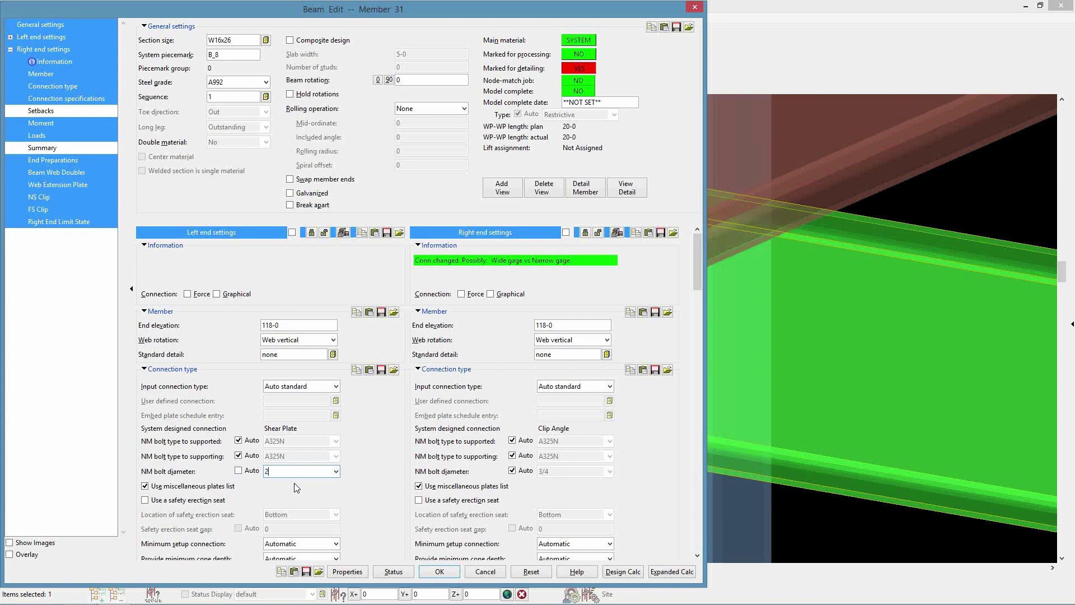
pyautogui.click(440, 571)
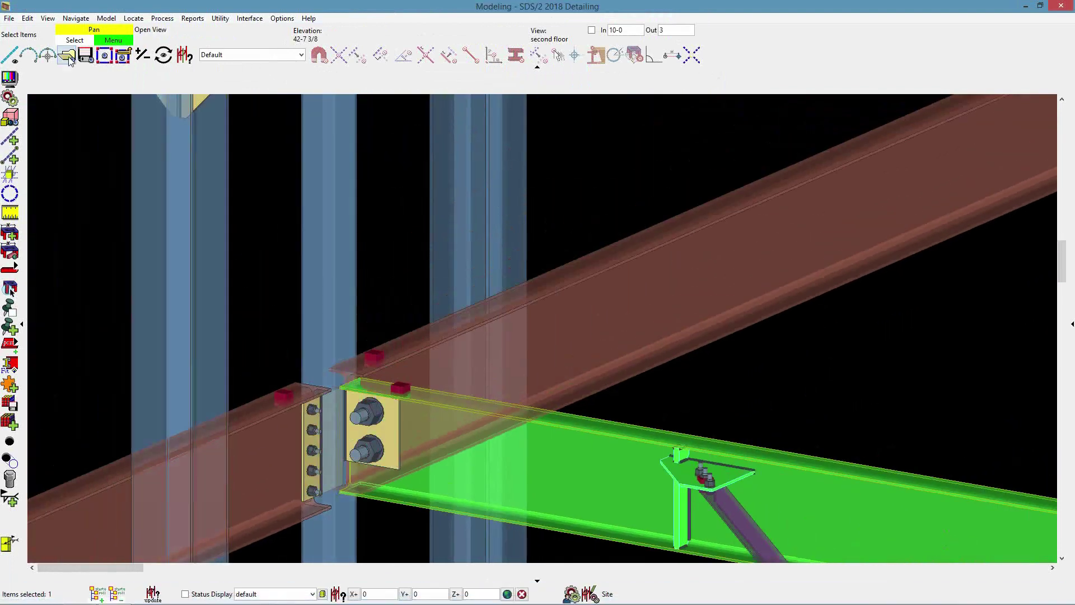
# Open erection view 3, showing the W8x31 vertical braces between grids A and B.
pyautogui.click(67, 54)
pyautogui.doubleClick(580, 259)
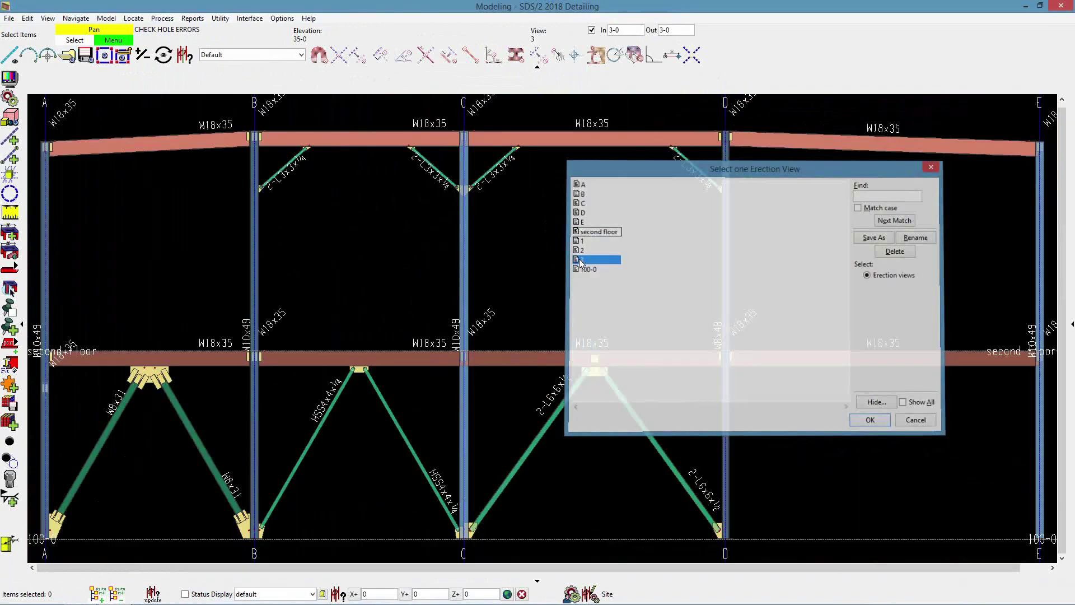
pyautogui.scroll(3, 226, 372)
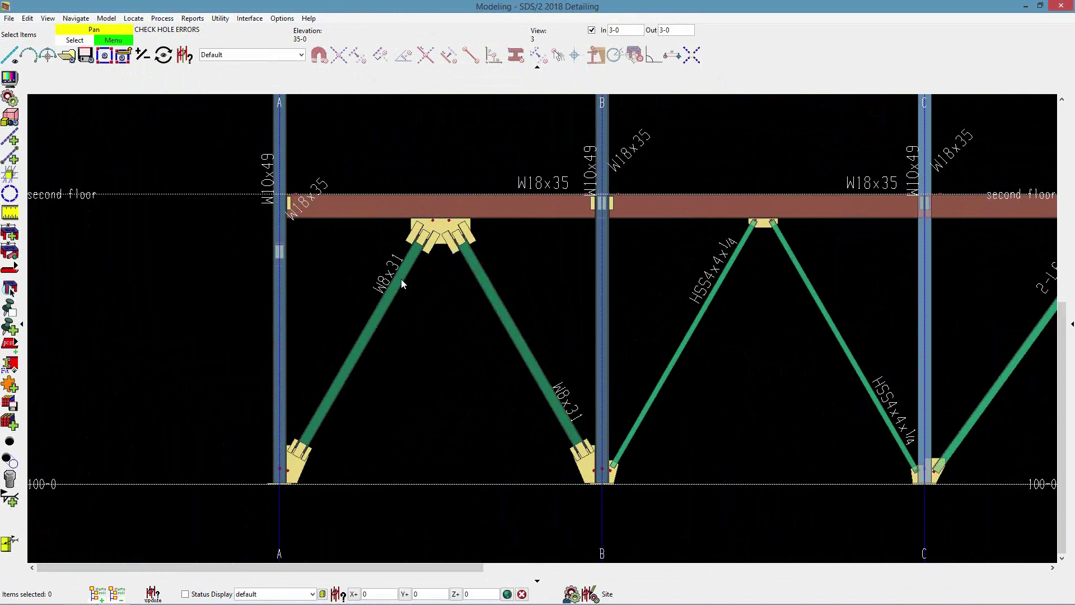
pyautogui.scroll(2, 401, 279)
pyautogui.scroll(-2, 391, 262)
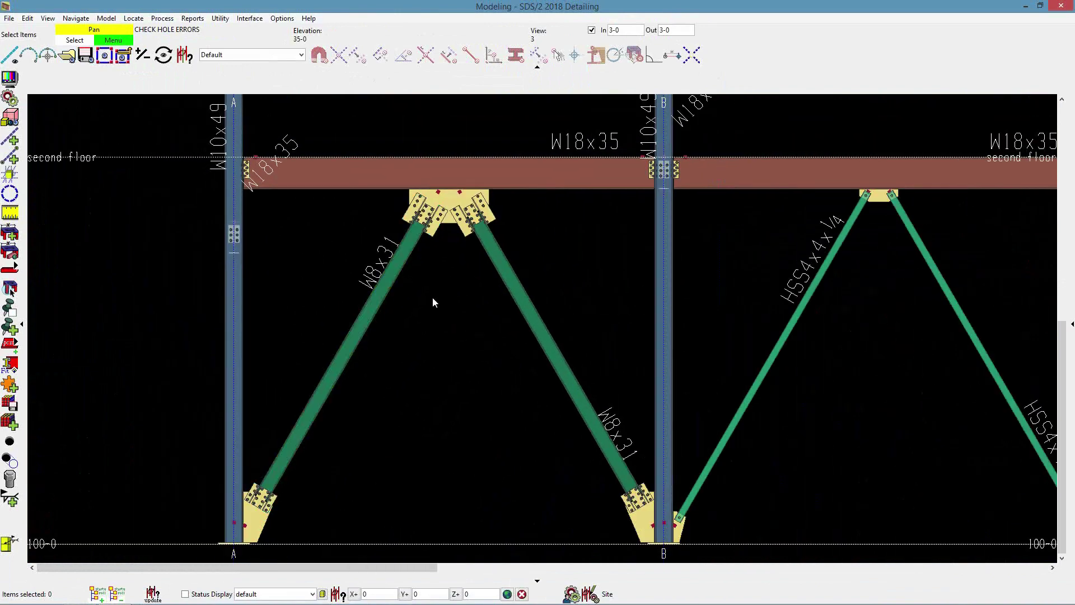
# Set the right end web connection type of the W8x31 brace nearest grid A to None.
pyautogui.doubleClick(390, 286)
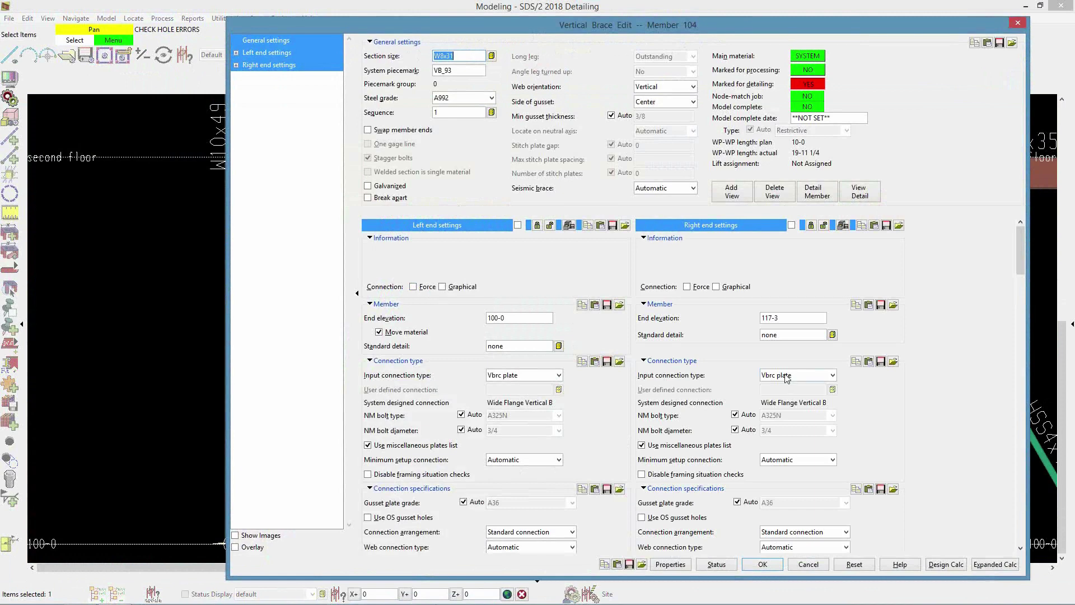
pyautogui.scroll(-3, 785, 374)
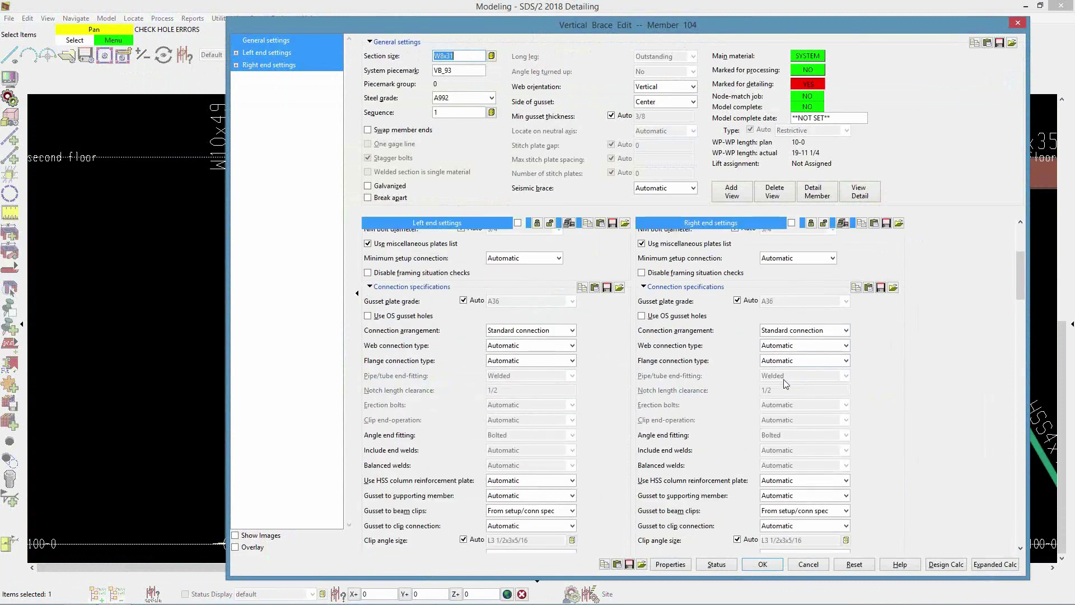
pyautogui.scroll(-2, 782, 386)
pyautogui.scroll(-3, 774, 368)
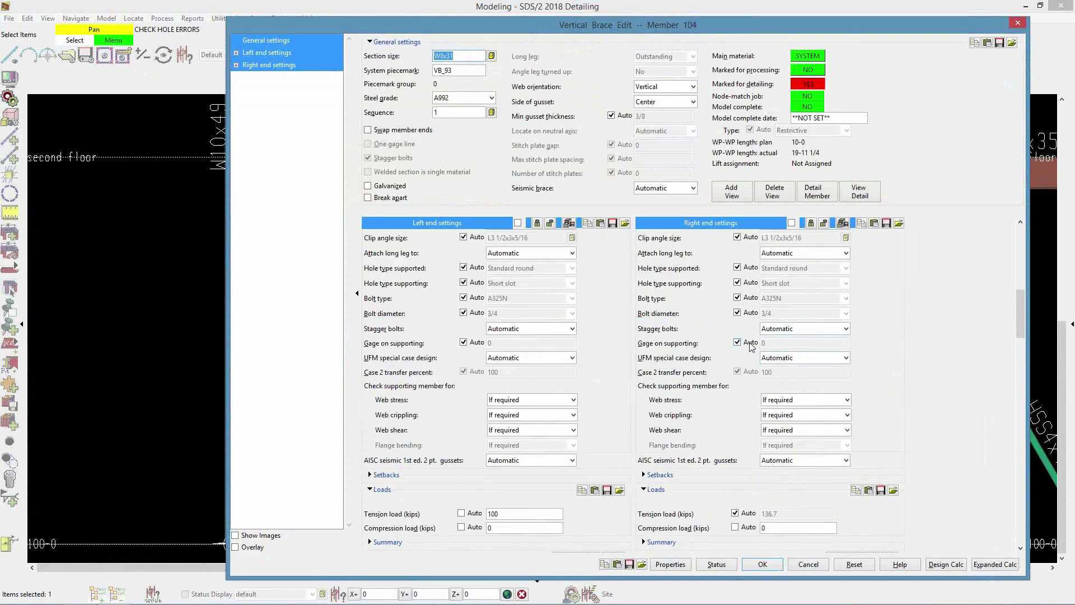
pyautogui.scroll(2, 739, 347)
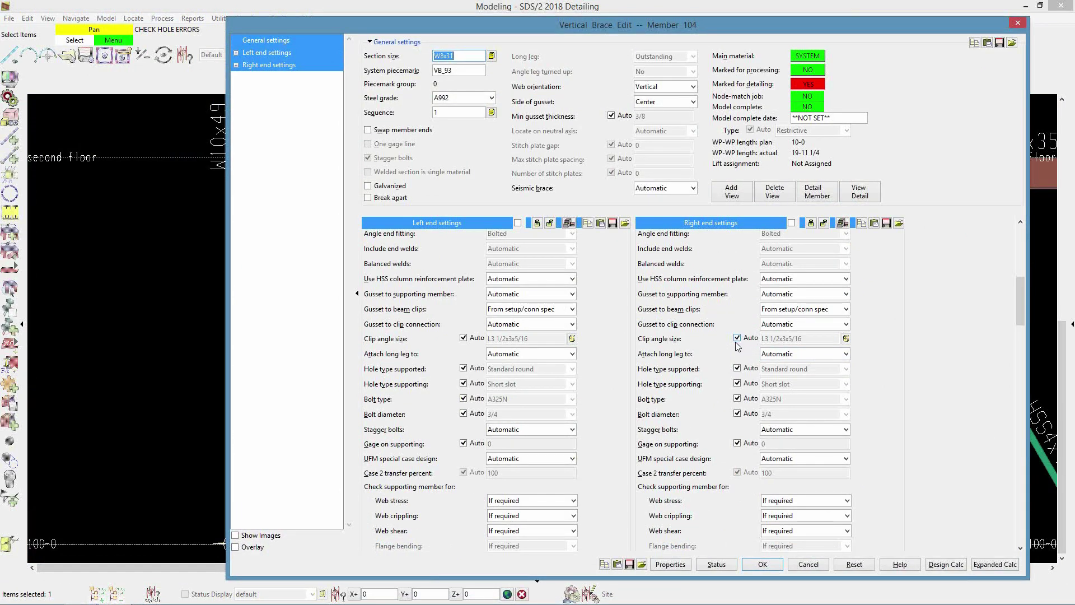
pyautogui.scroll(5, 927, 328)
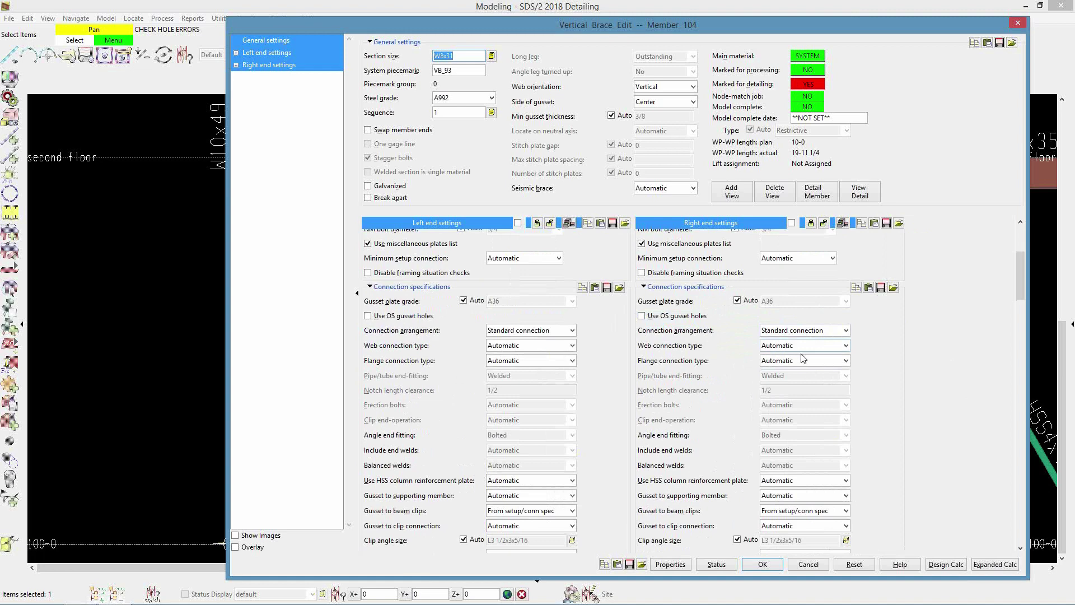
pyautogui.click(846, 345)
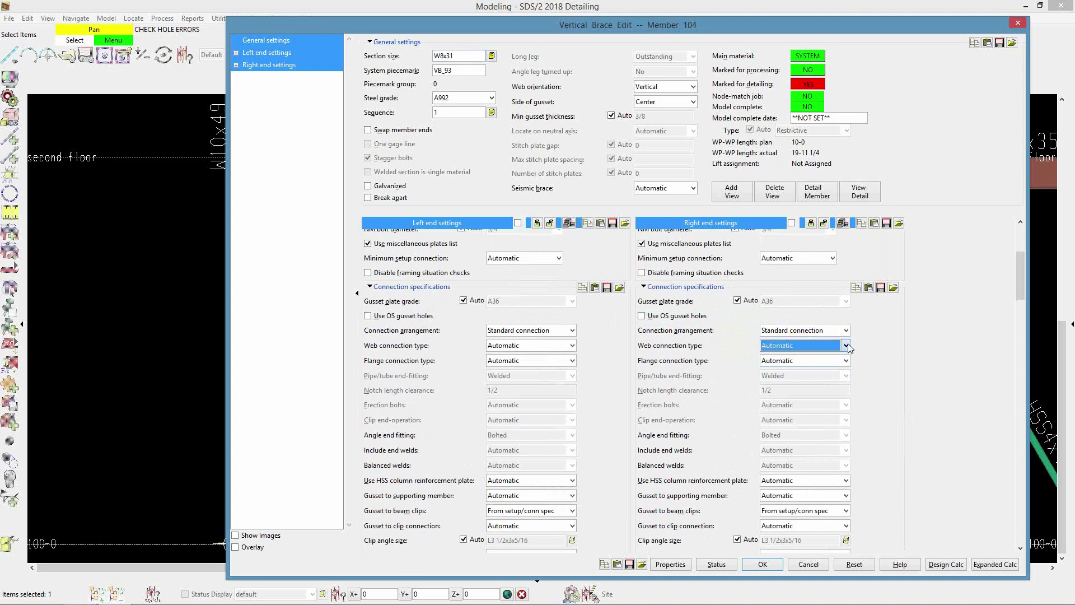
pyautogui.click(796, 368)
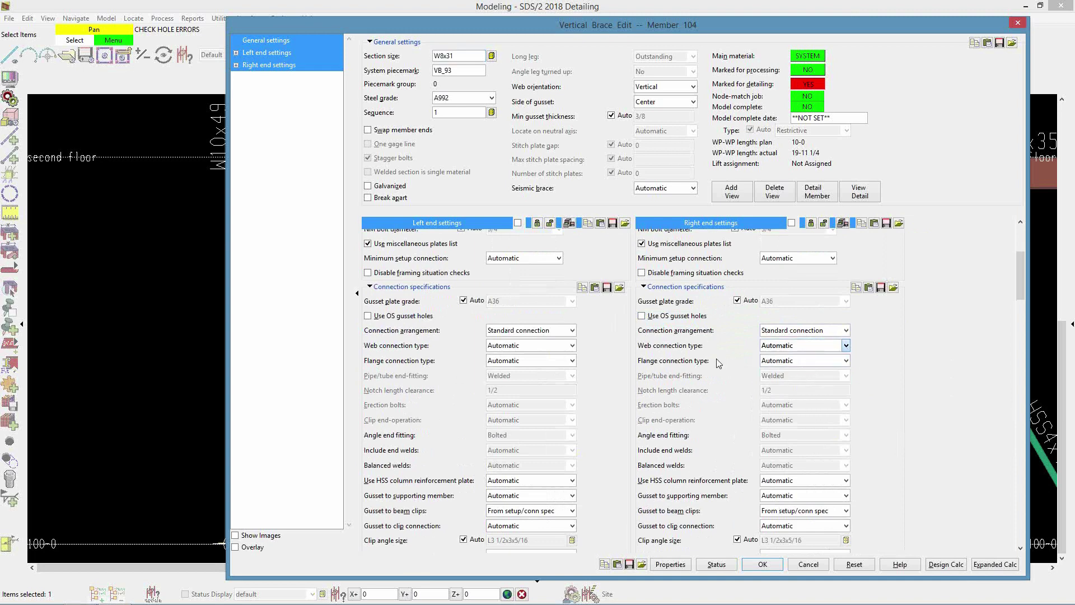
pyautogui.press('Down')
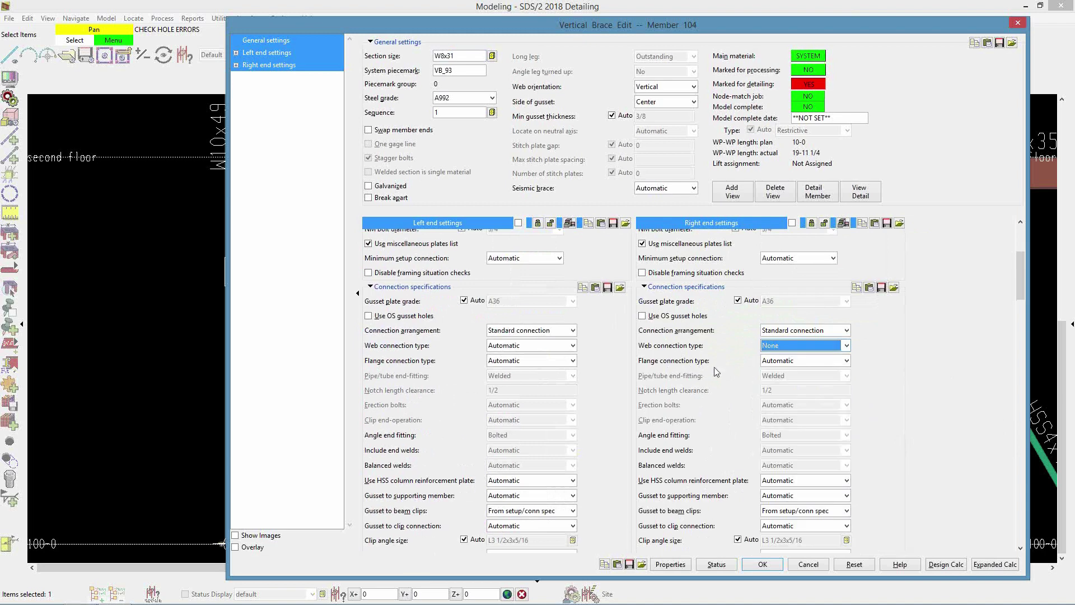
# Set the same brace's right end flange connection type to Flange claw angles and apply the brace edit.
pyautogui.click(846, 360)
pyautogui.press('Escape')
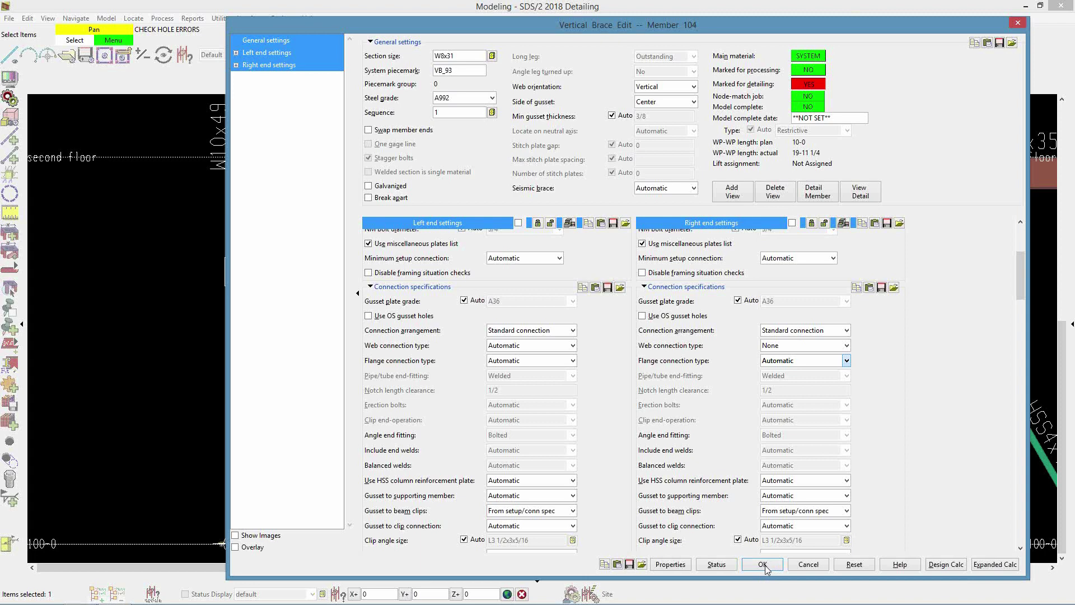
pyautogui.press('Down')
pyautogui.press('Down')
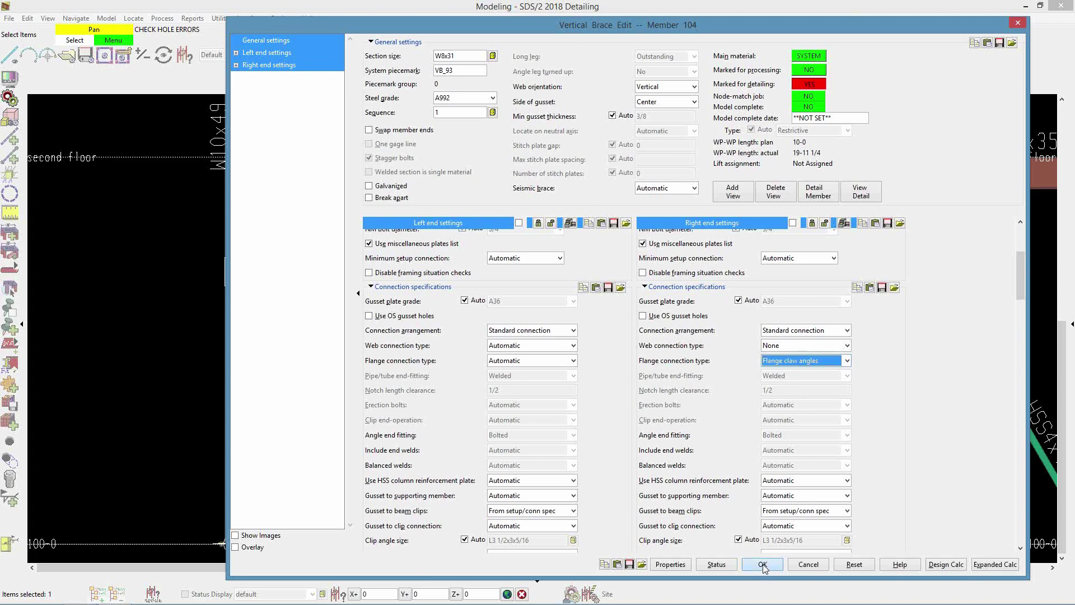
pyautogui.click(763, 565)
pyautogui.scroll(5, 430, 208)
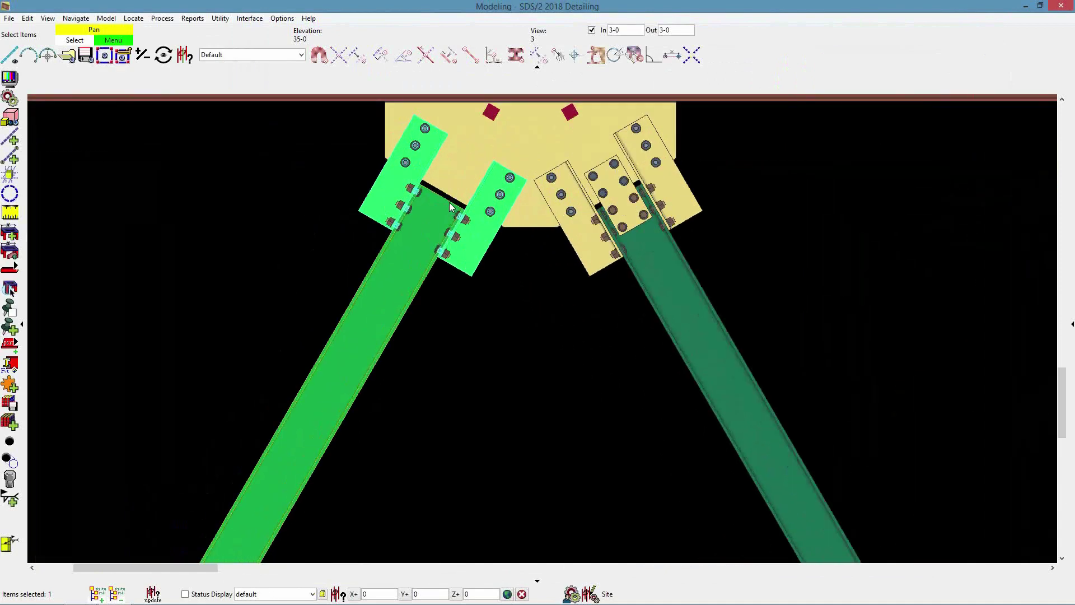
# Set the left end web connection type of the W8x31 brace nearest grid B to Web plates.
pyautogui.scroll(-3, 414, 203)
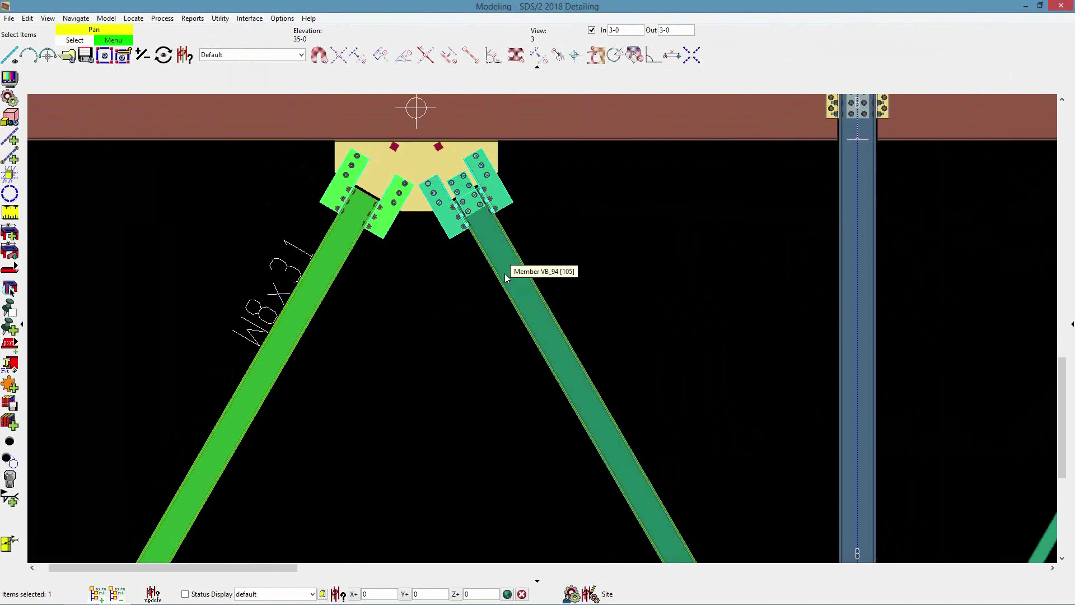
pyautogui.press('Escape')
pyautogui.doubleClick(505, 273)
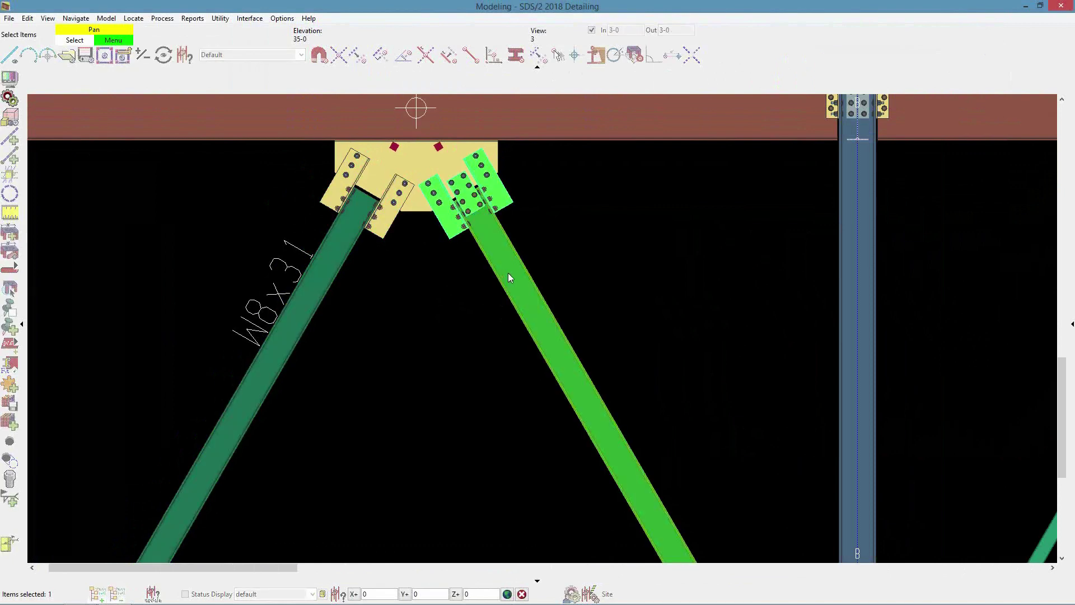
pyautogui.scroll(-3, 572, 251)
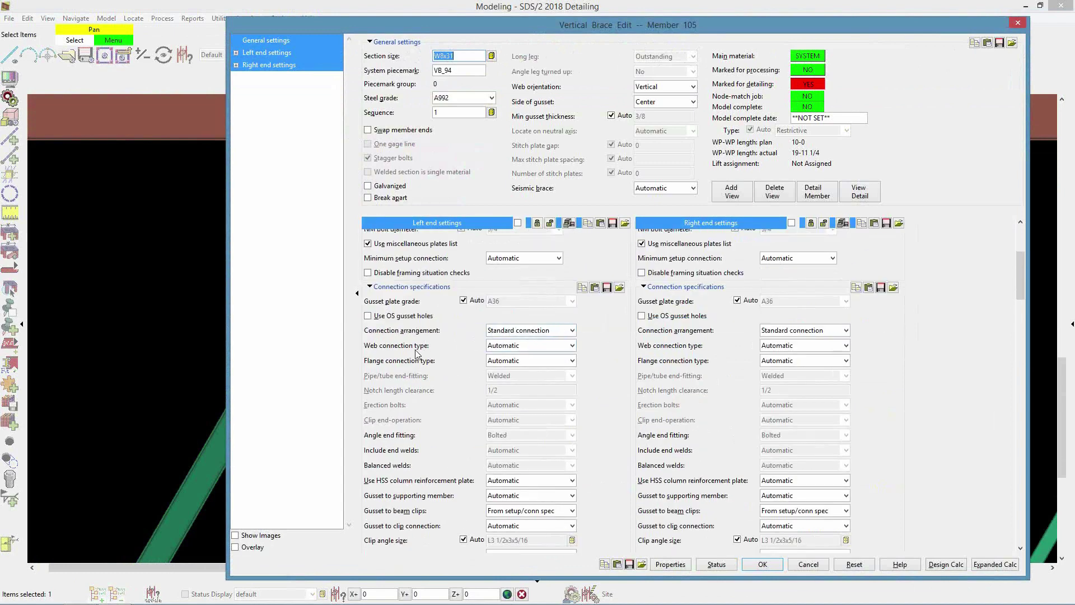
pyautogui.click(518, 351)
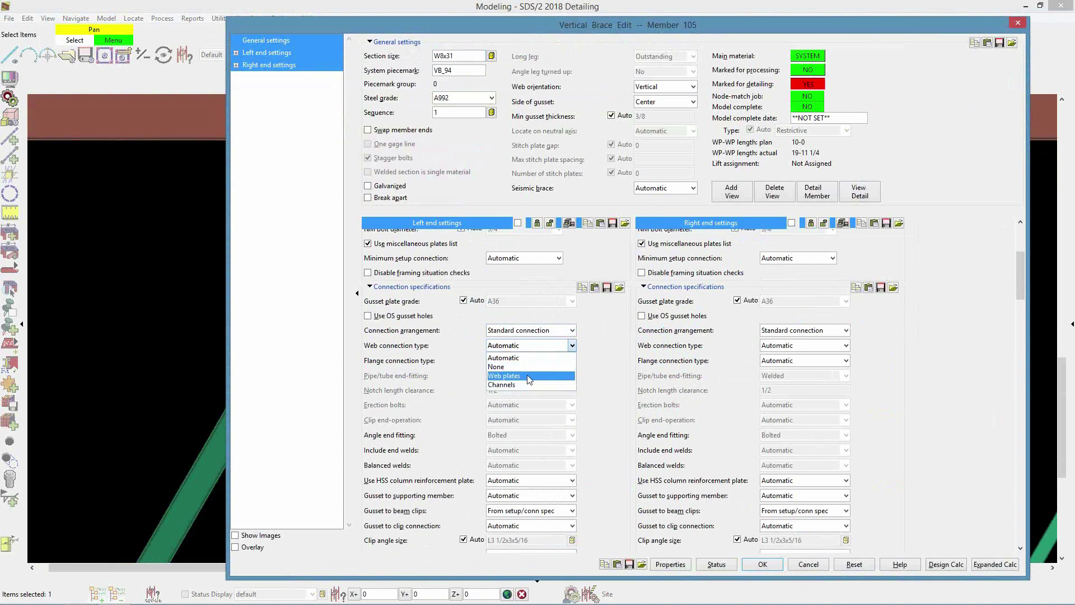
pyautogui.press('Escape')
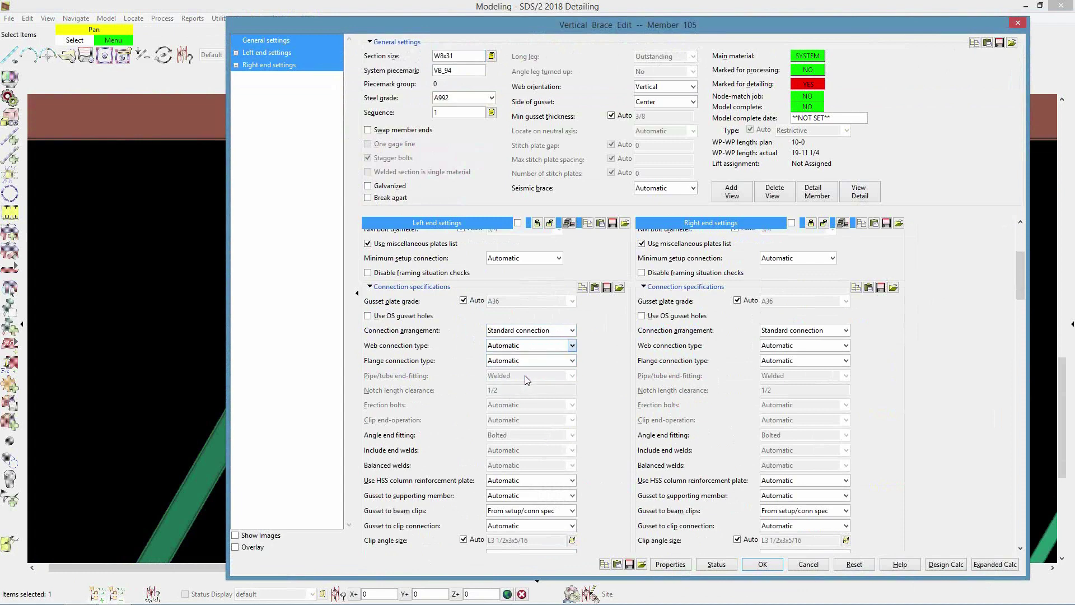
pyautogui.press('w')
# Set the left end flange connection type of the brace nearest grid B to None and apply the brace edit.
pyautogui.click(572, 361)
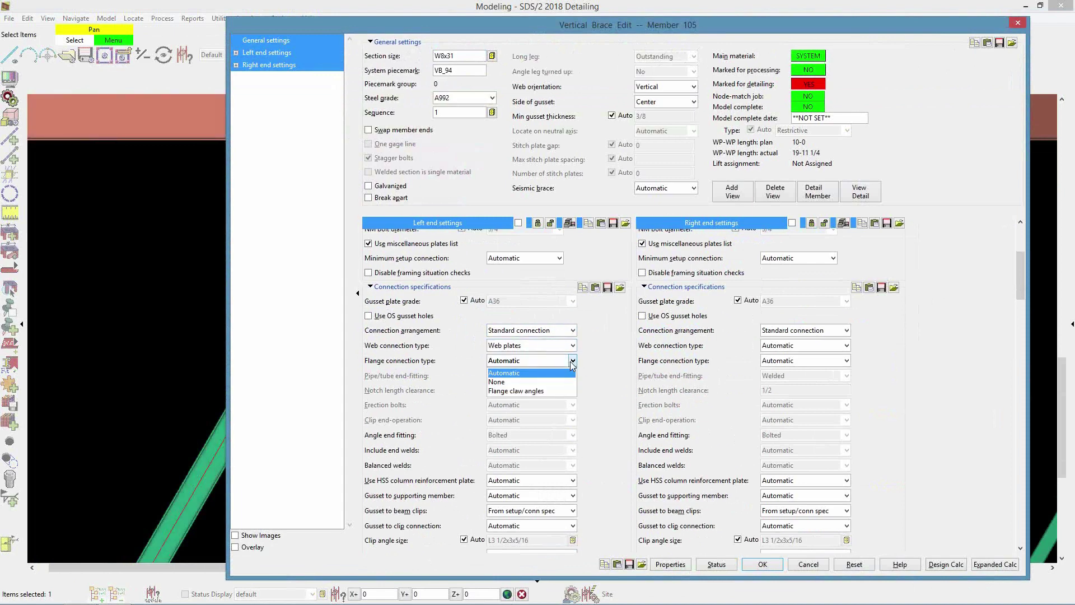
pyautogui.click(542, 374)
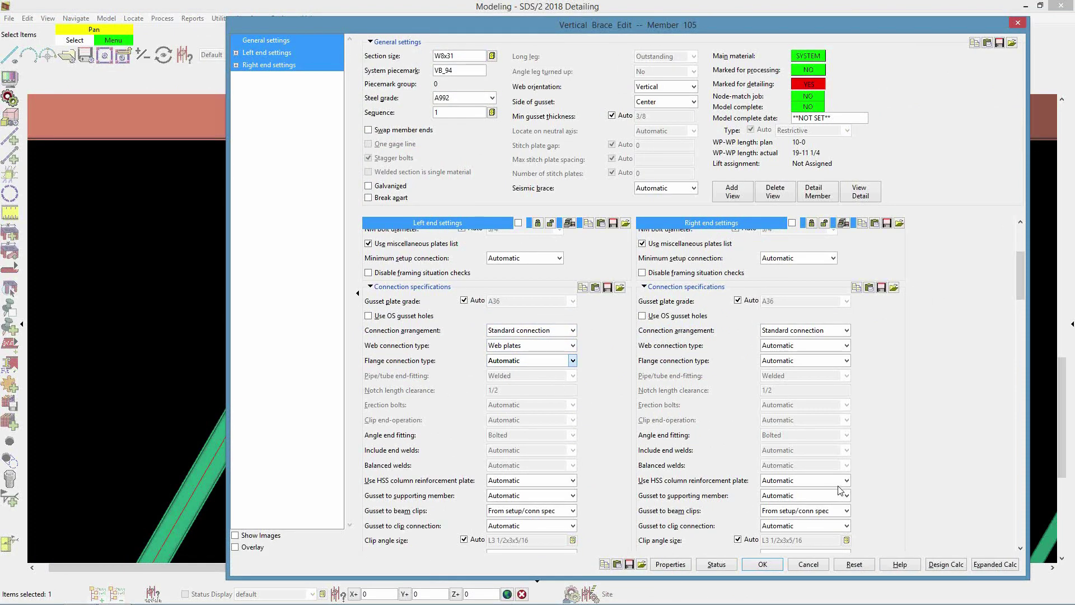
pyautogui.press('n')
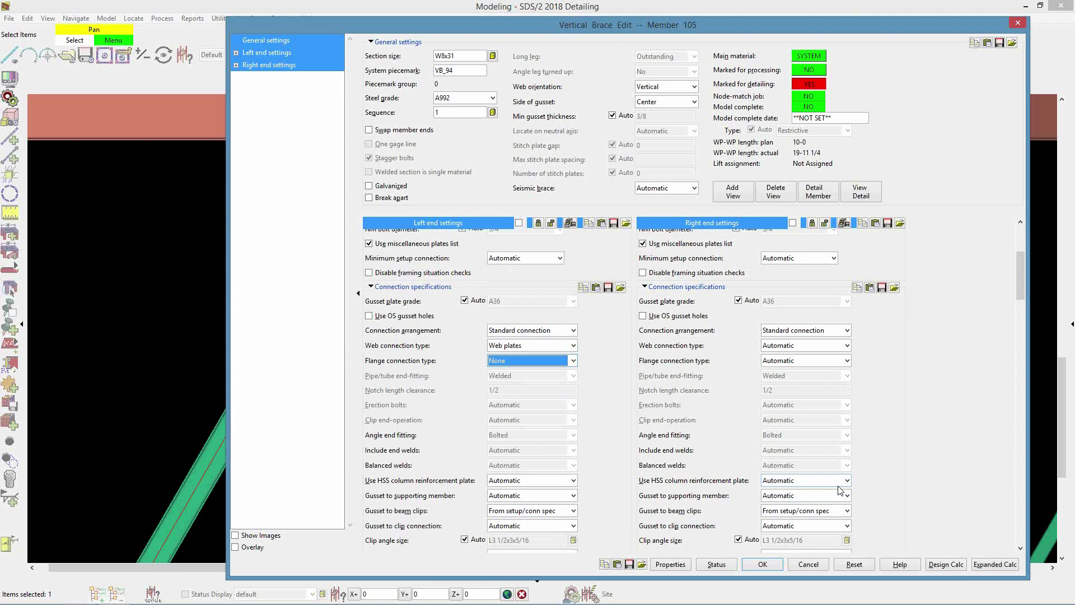
pyautogui.click(763, 565)
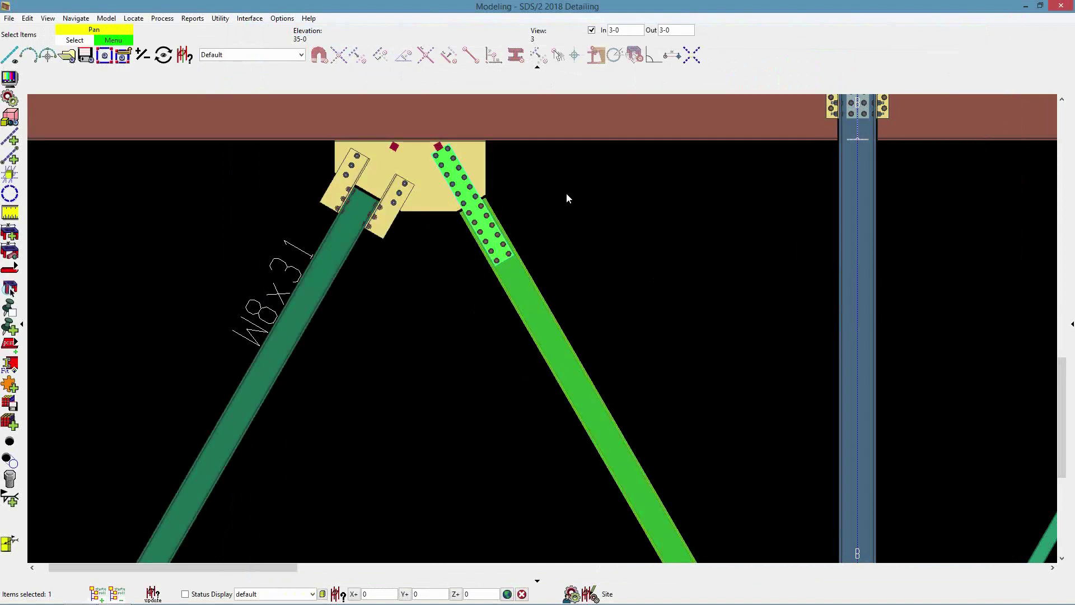
# Review the wide flange vertical brace to gusset web and flange connection defaults in the job's Design Criteria.
pyautogui.click(615, 215)
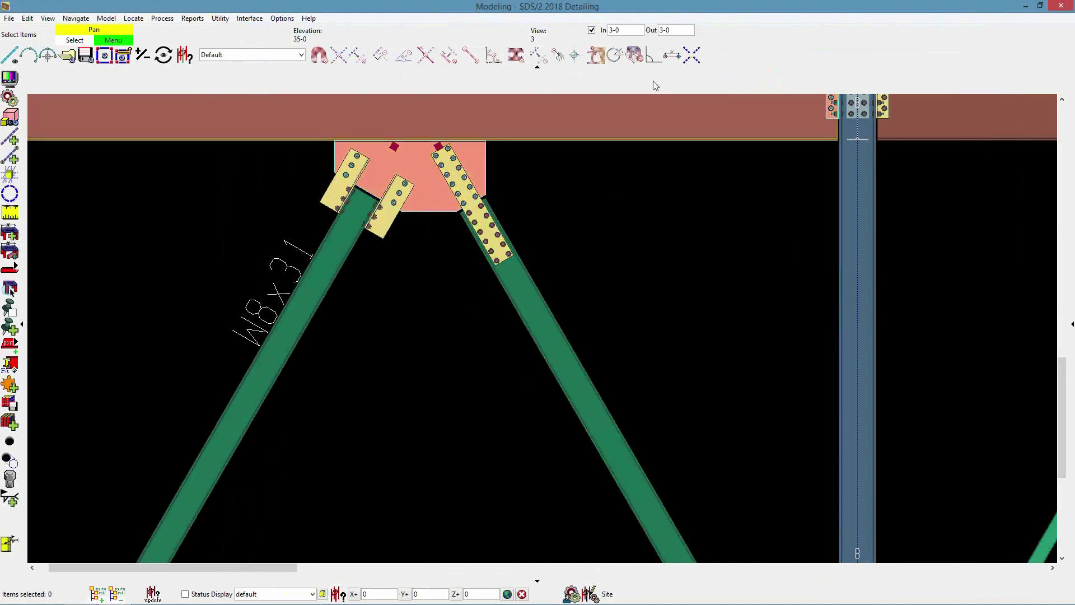
pyautogui.click(286, 19)
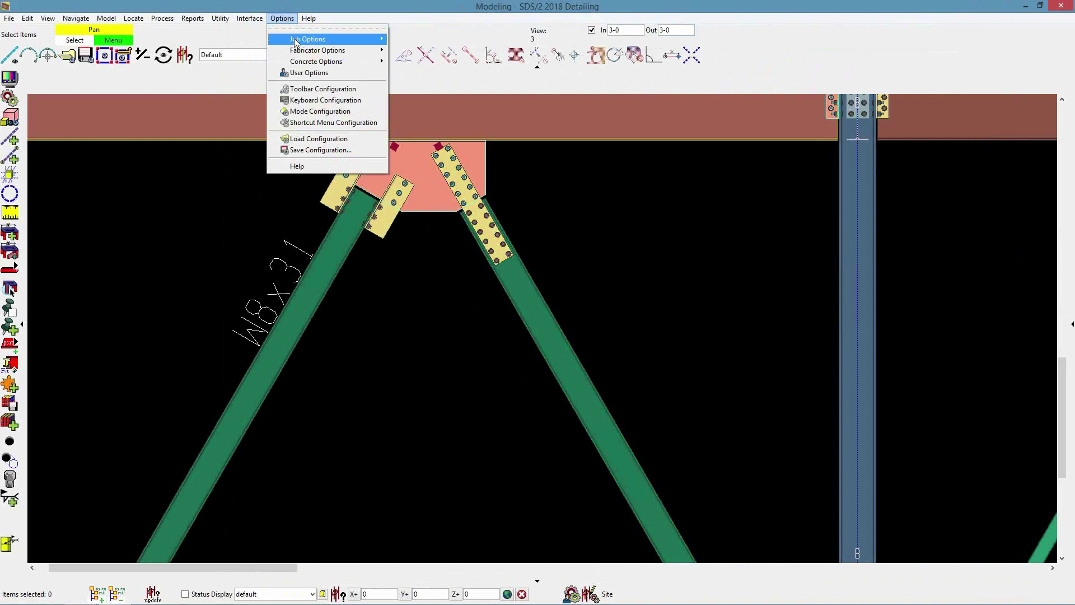
pyautogui.moveTo(306, 41)
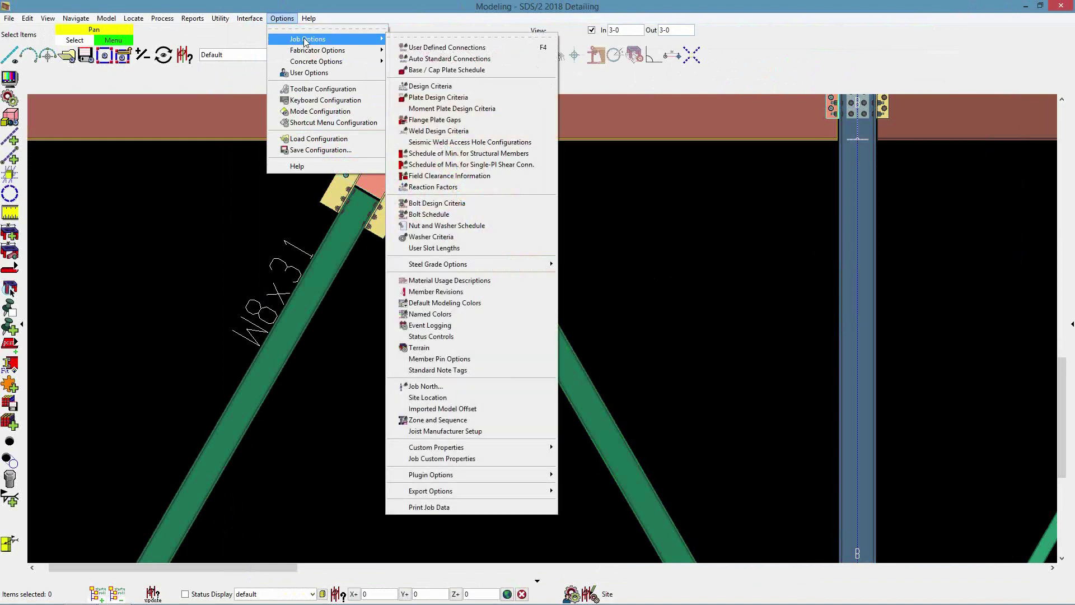
pyautogui.click(482, 88)
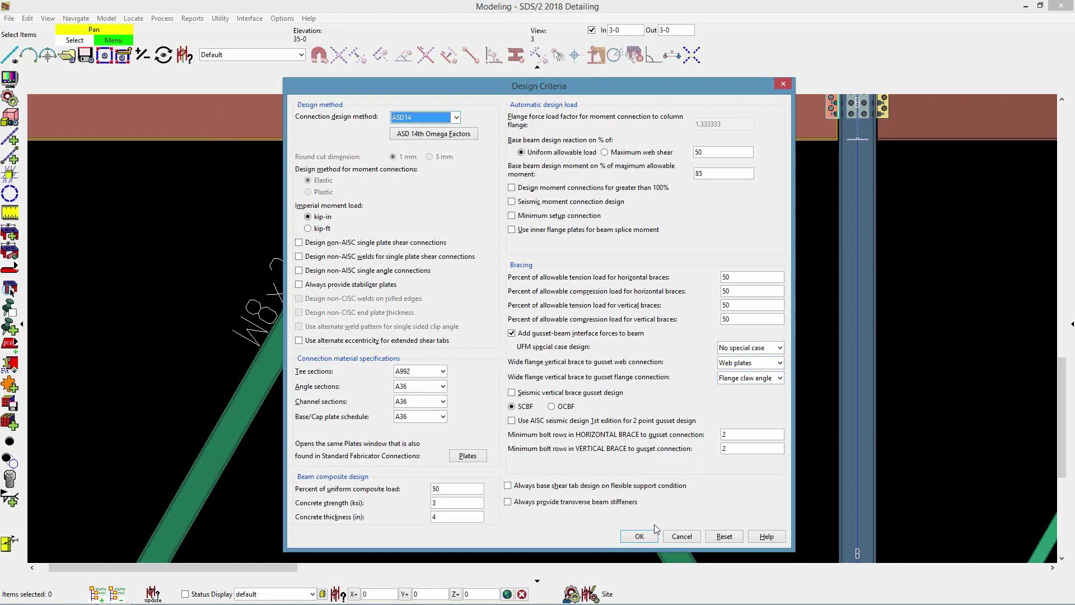
pyautogui.click(682, 537)
# Open erection view 1.
pyautogui.click(67, 55)
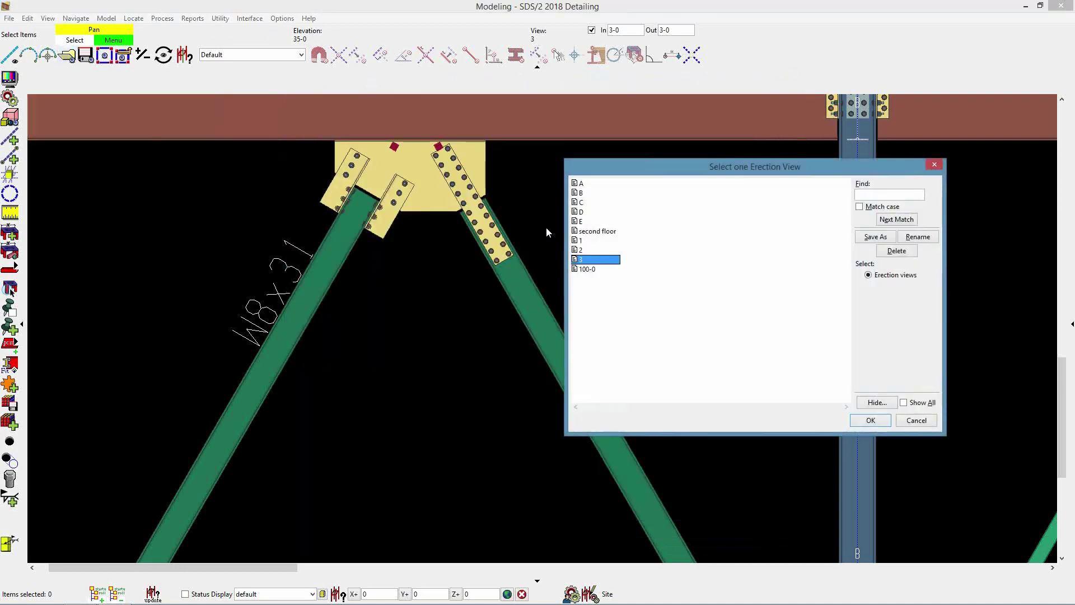
pyautogui.click(580, 240)
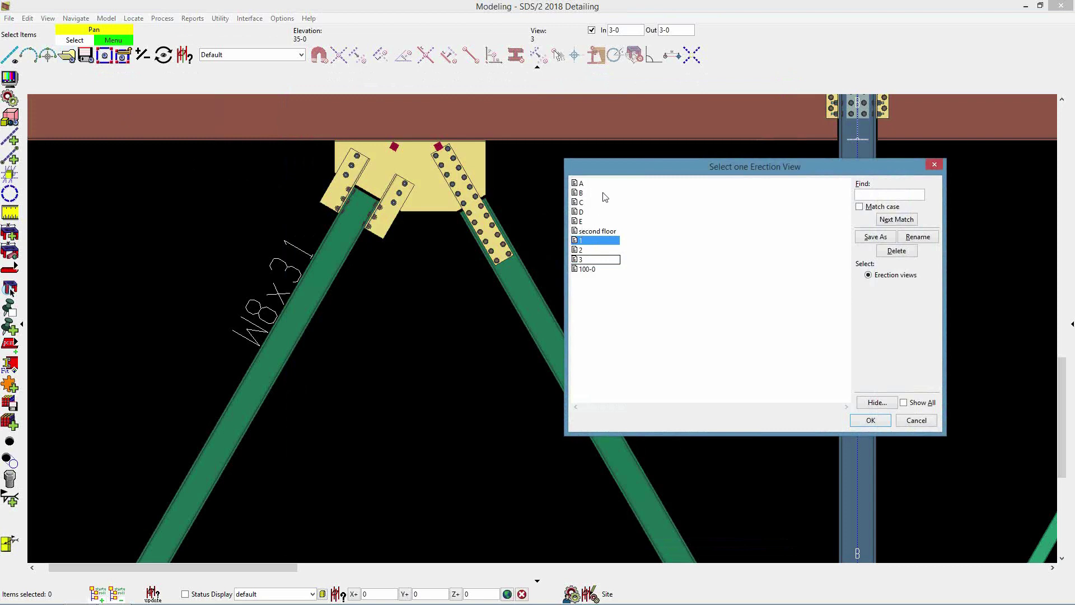
pyautogui.doubleClick(595, 240)
# Set the right end input connection type of the second floor W18x35 beam between grids B and C to Fully welded moment and apply.
pyautogui.moveTo(403, 420); pyautogui.dragTo(458, 386, button='middle')
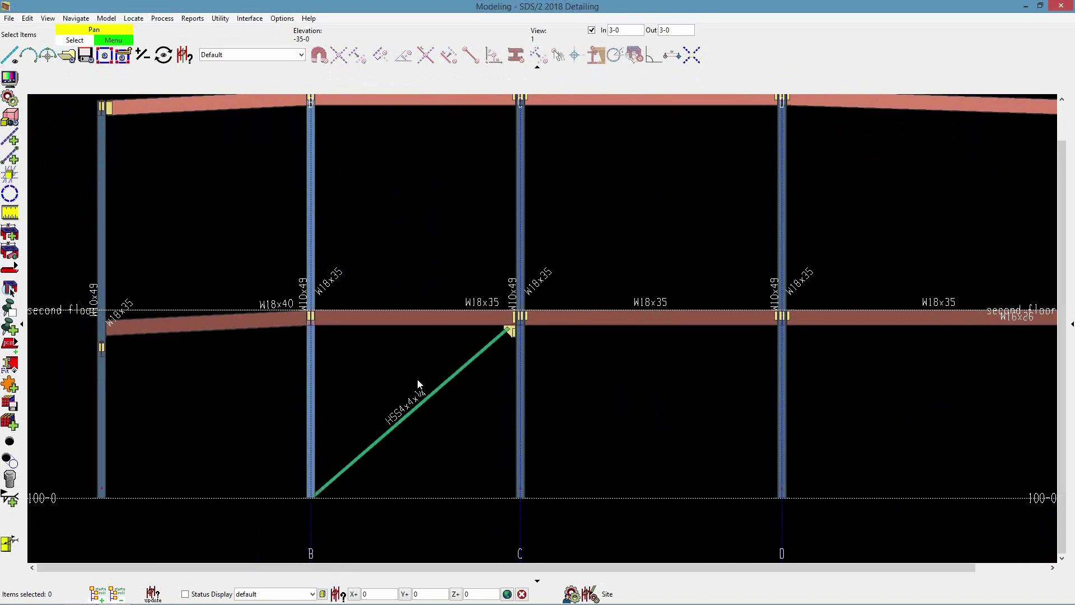
pyautogui.scroll(5, 485, 314)
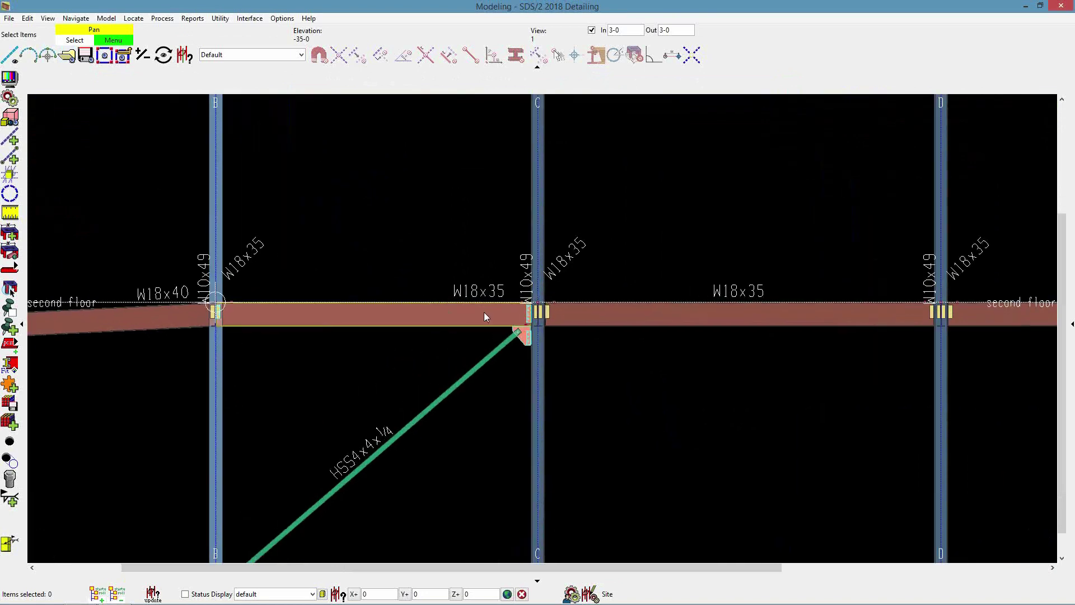
pyautogui.click(454, 307)
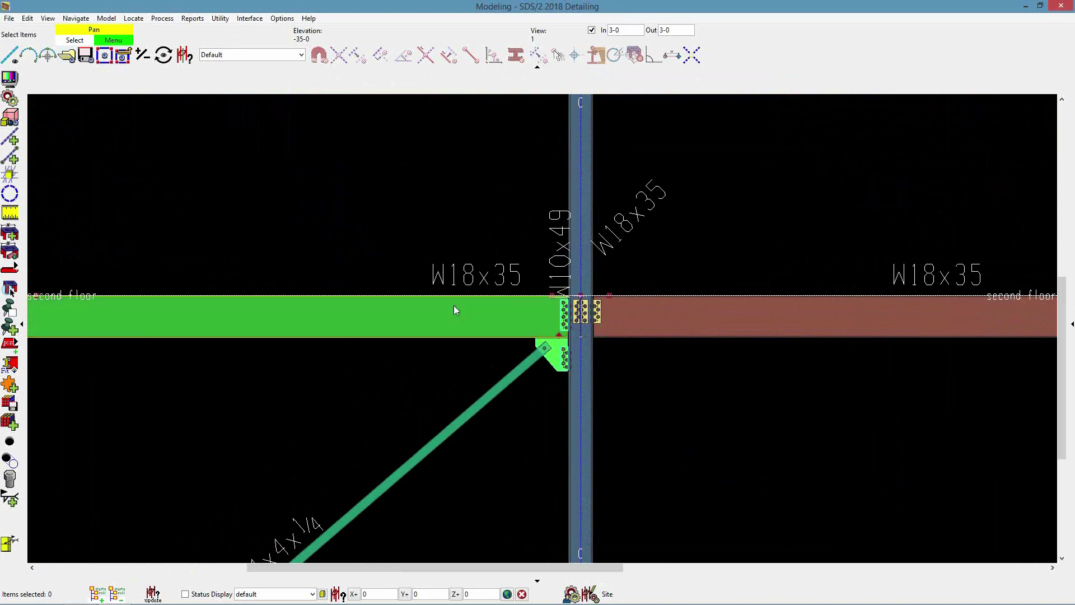
pyautogui.doubleClick(454, 304)
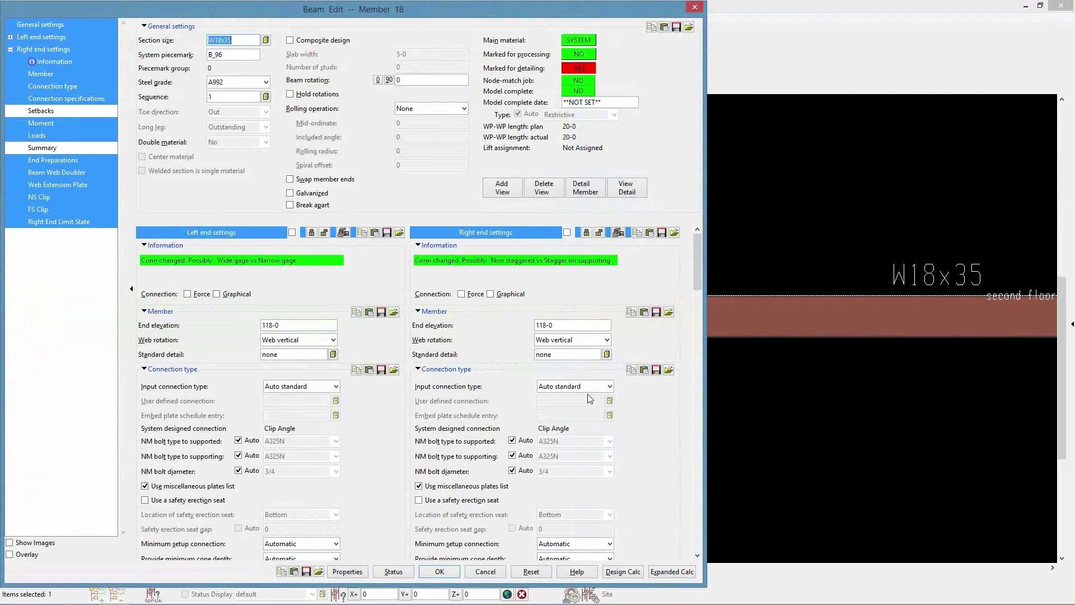
pyautogui.click(610, 387)
pyautogui.scroll(-1, 581, 447)
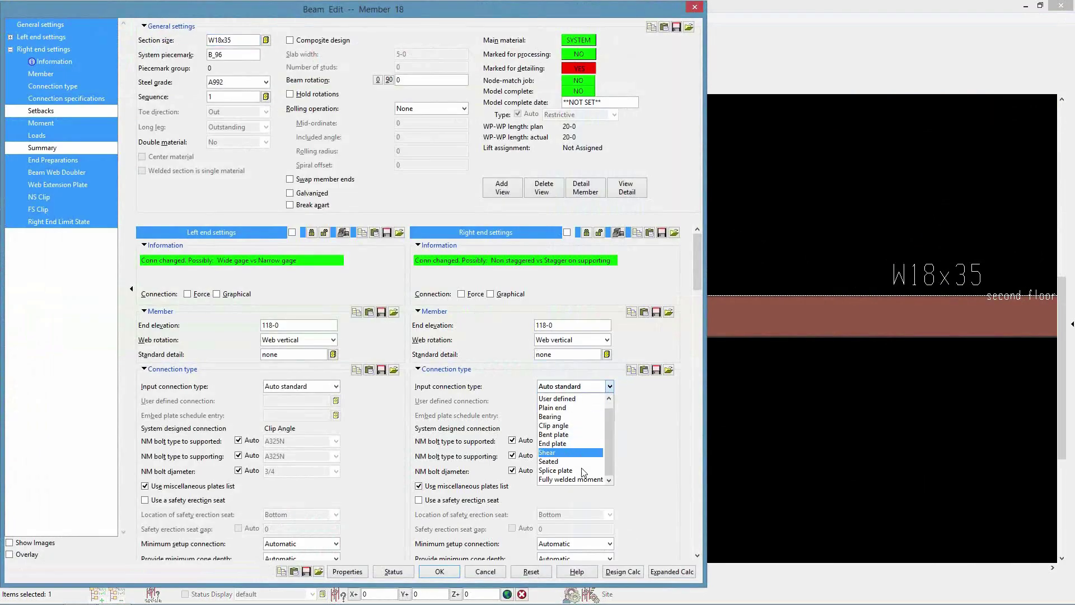
pyautogui.click(582, 477)
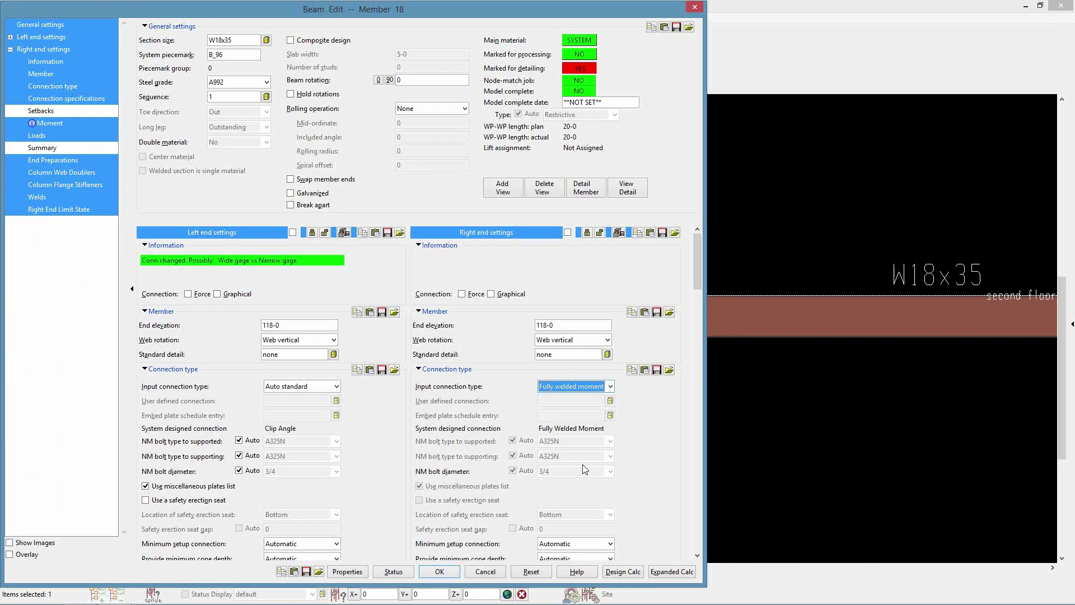
pyautogui.click(440, 571)
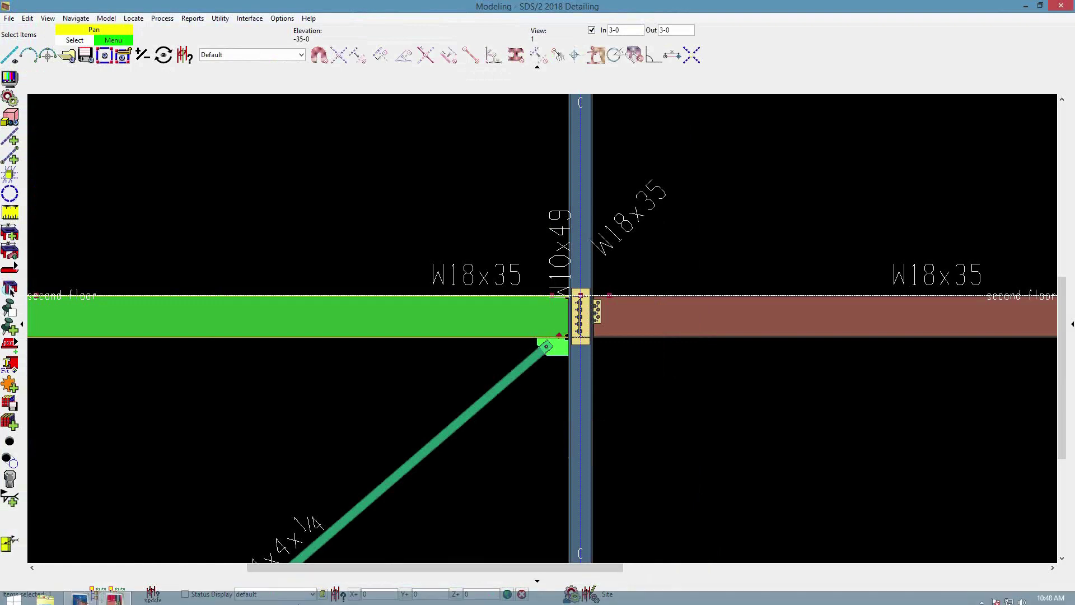
# Examine the beam's moment connection at the grid C column and the brace gusset beneath it.
pyautogui.scroll(2, 541, 455)
pyautogui.scroll(3, 597, 310)
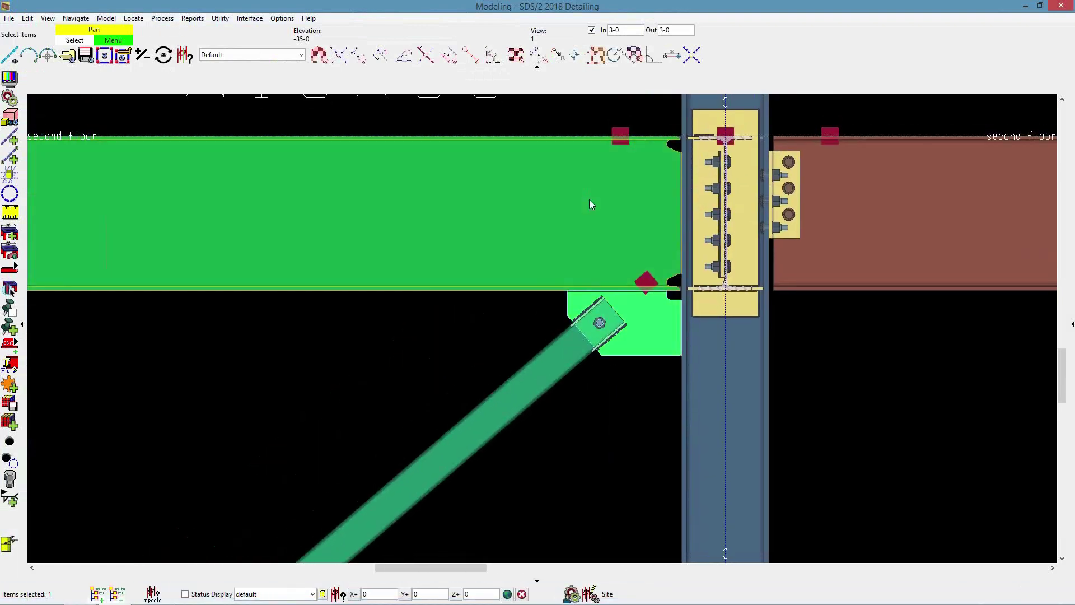
pyautogui.scroll(-2, 589, 199)
pyautogui.scroll(-1, 604, 192)
pyautogui.scroll(3, 635, 180)
pyautogui.scroll(-3, 632, 180)
pyautogui.click(432, 268)
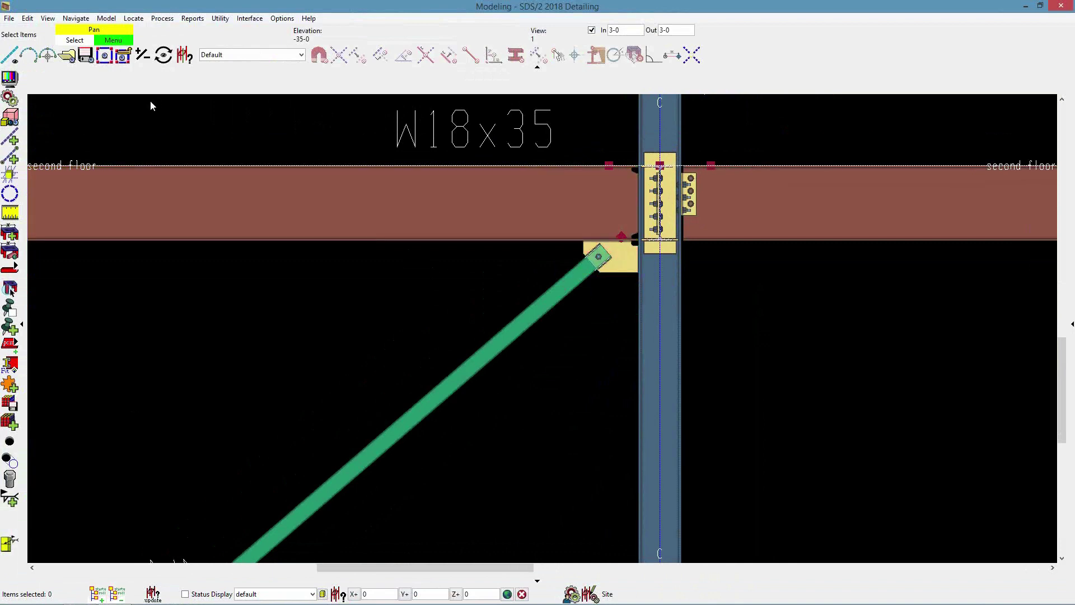
pyautogui.scroll(-1, 162, 96)
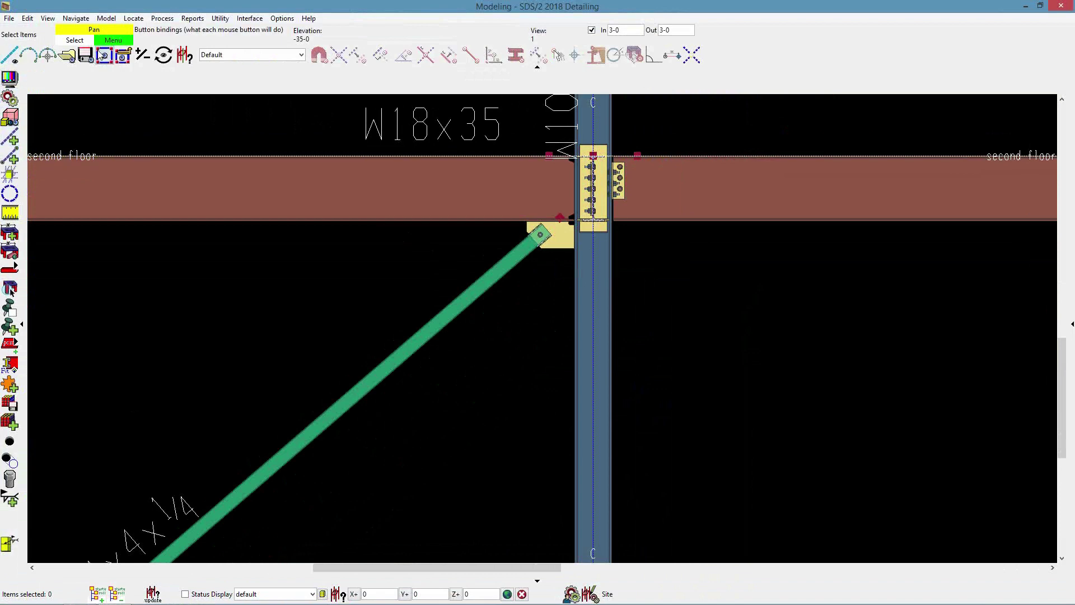
# Open erection view 3.
pyautogui.click(67, 54)
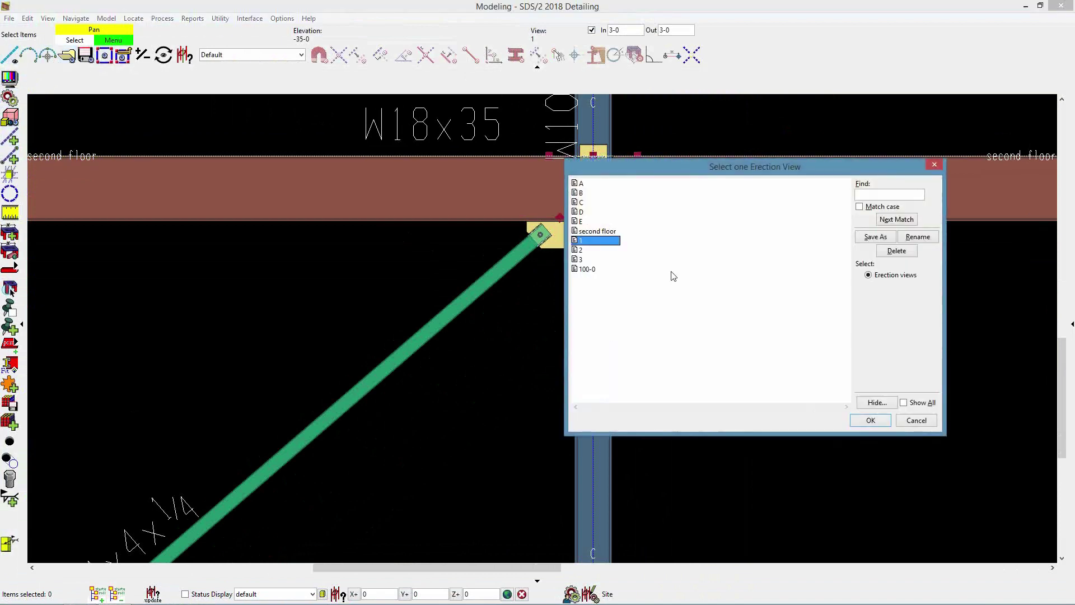
pyautogui.click(583, 259)
pyautogui.click(583, 259)
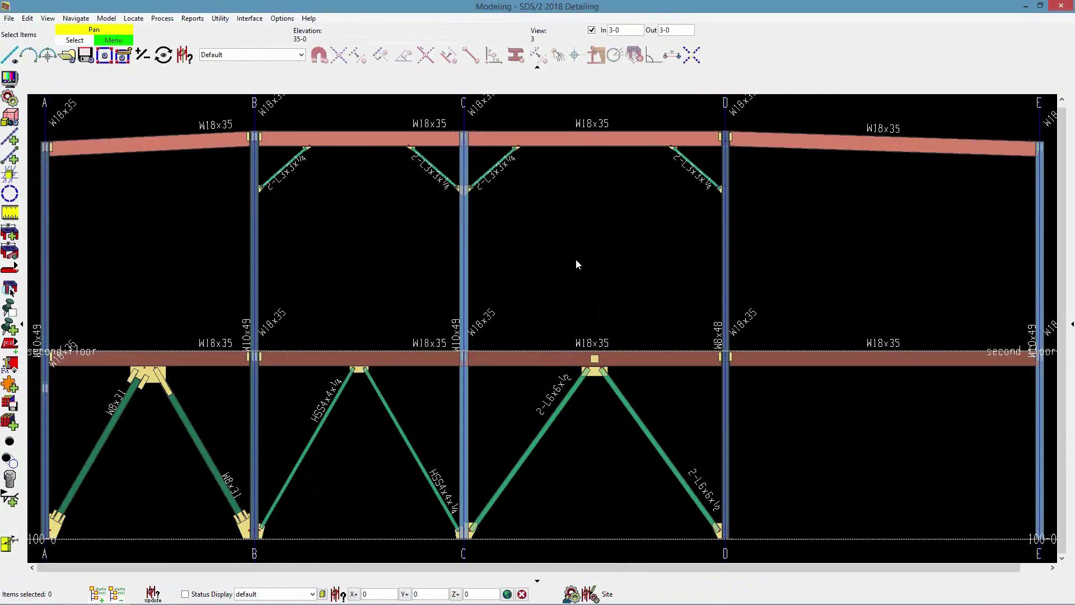
# Set Seismic brace to Yes for the HSS4x4x1/4 brace nearest grid B in the bay between grids B and C.
pyautogui.scroll(4, 398, 390)
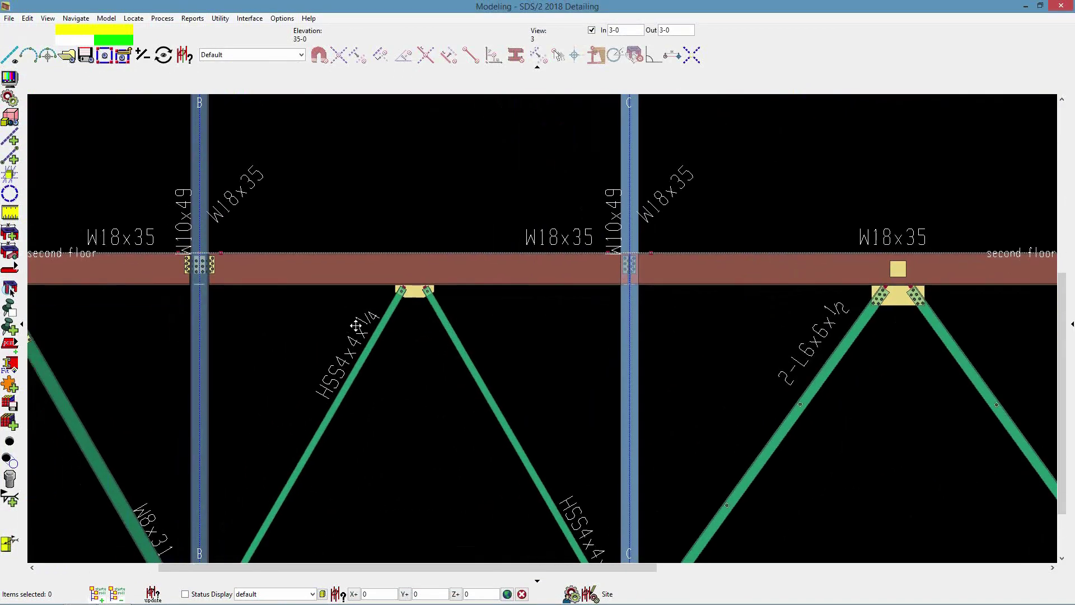
pyautogui.scroll(1, 360, 311)
pyautogui.moveTo(547, 180); pyautogui.dragTo(463, 240, button='middle')
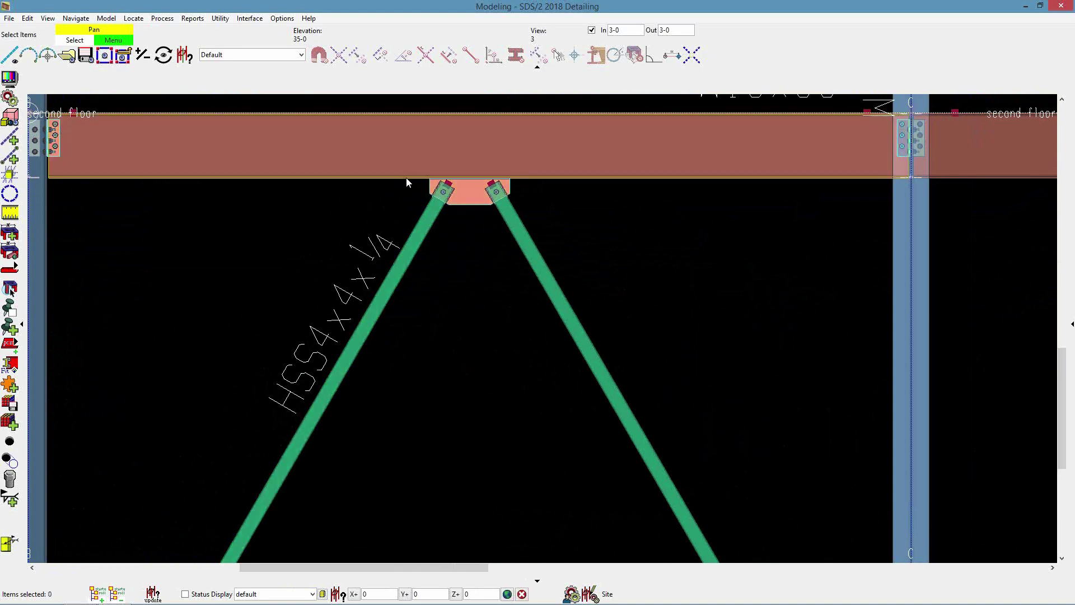
pyautogui.doubleClick(426, 223)
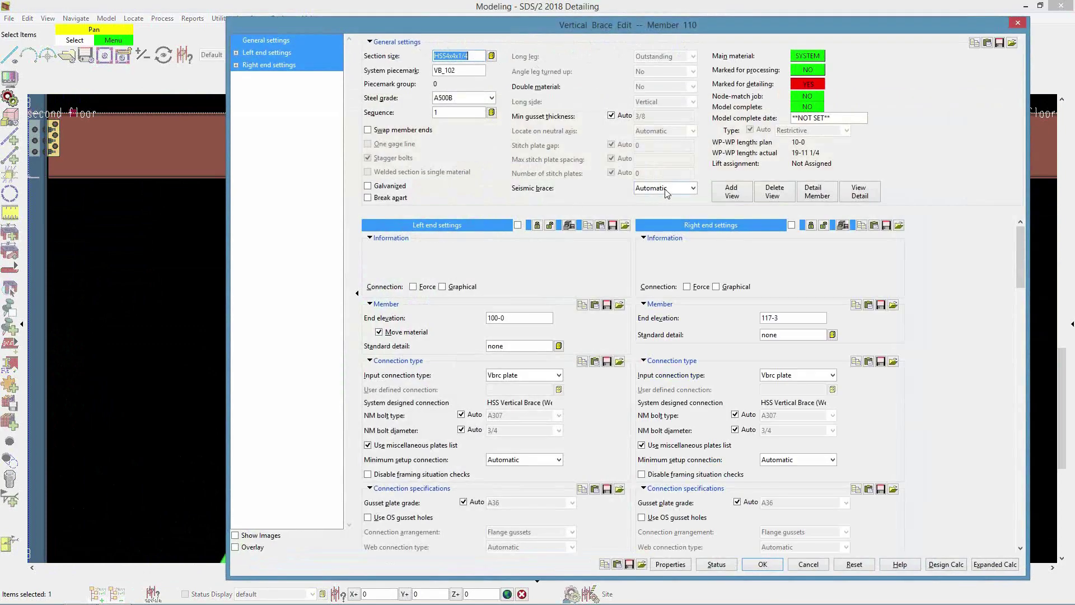
pyautogui.click(666, 189)
pyautogui.click(649, 213)
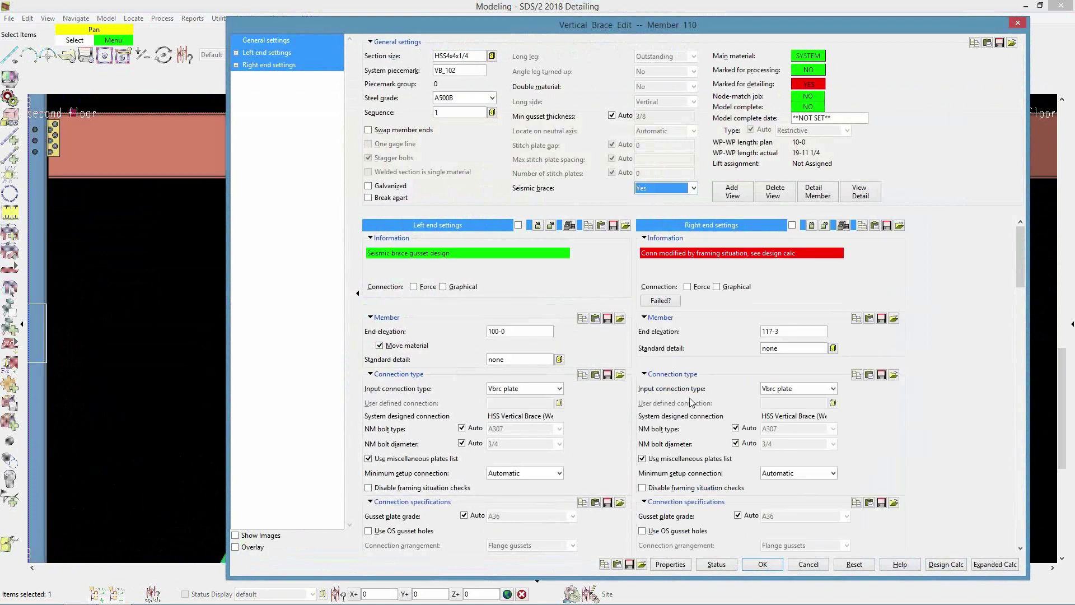
# Set the same brace's right end AISC seismic 1st ed. 2 pt. gussets option to Yes and apply the brace edit.
pyautogui.scroll(-3, 693, 400)
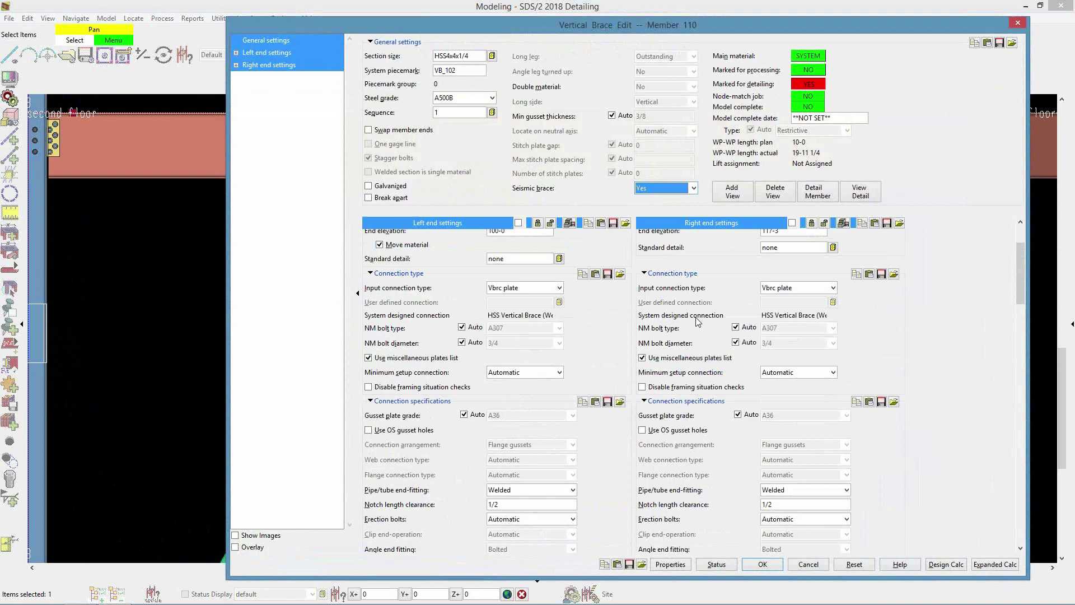
pyautogui.scroll(-6, 698, 322)
pyautogui.scroll(-6, 698, 322)
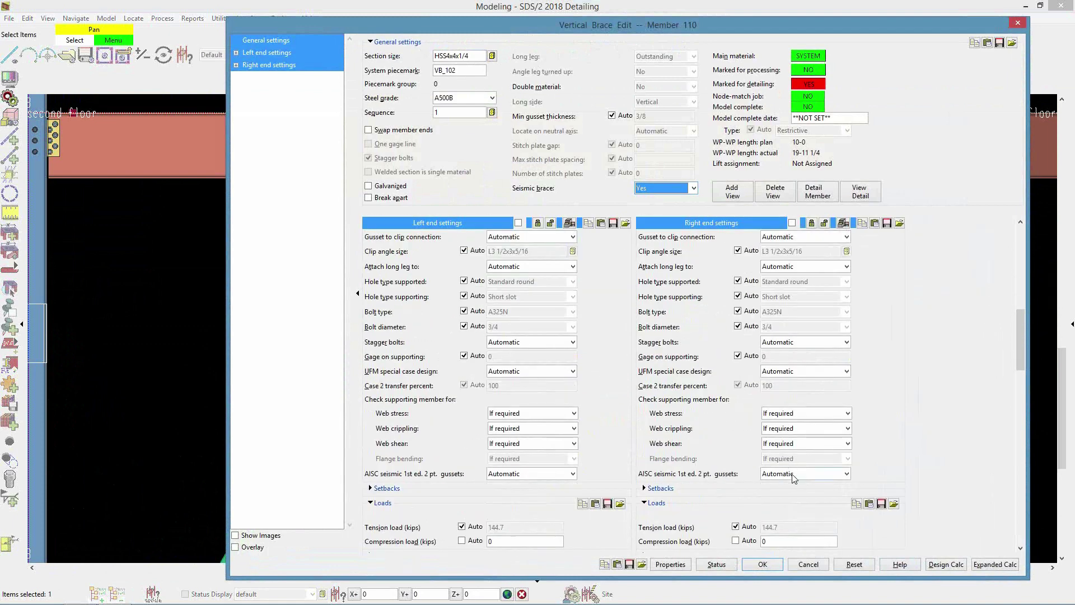
pyautogui.click(812, 474)
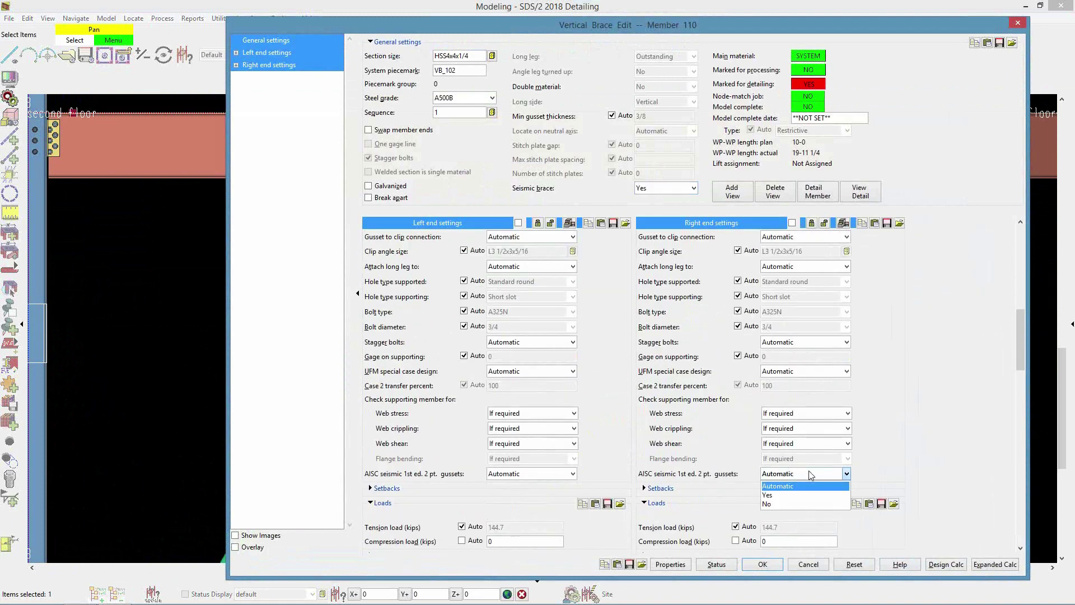
pyautogui.click(772, 495)
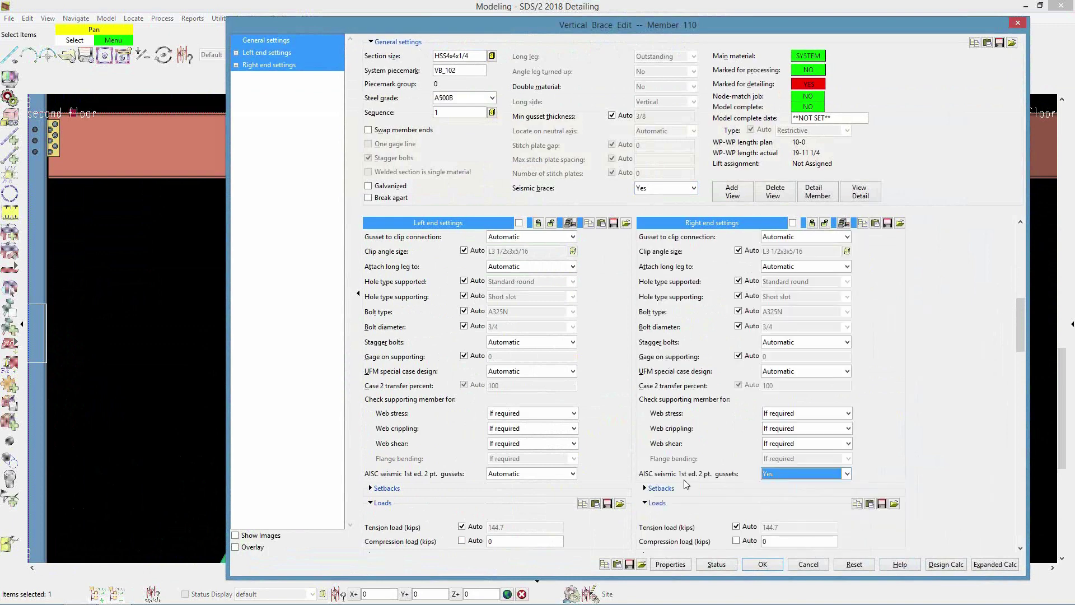
pyautogui.click(765, 562)
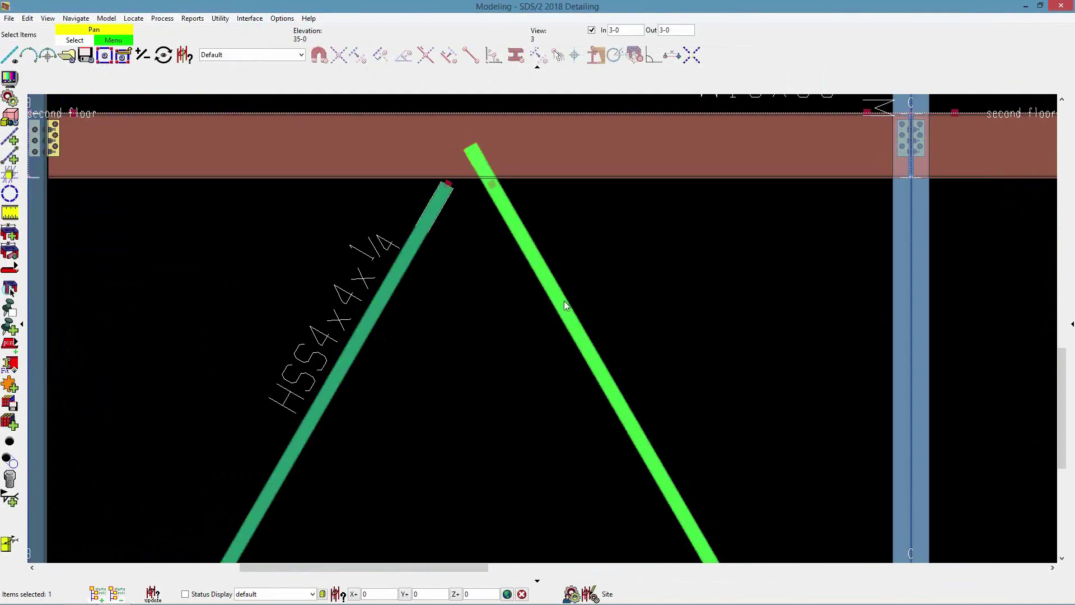
# Set Seismic brace to Yes for the matching HSS4x4x1/4 brace nearest grid C.
pyautogui.doubleClick(585, 304)
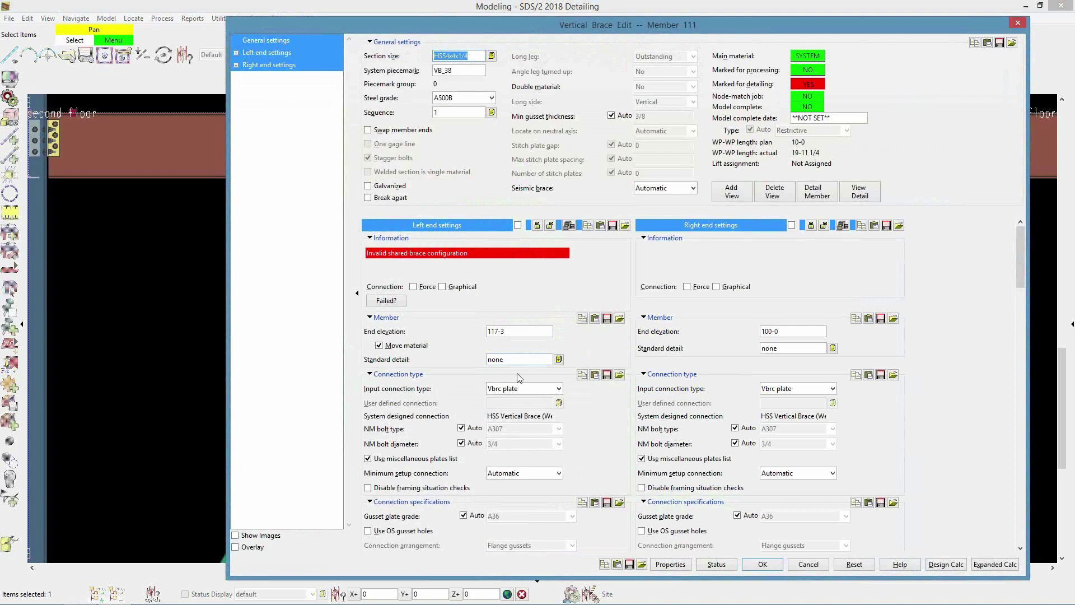
pyautogui.scroll(-10, 520, 378)
pyautogui.scroll(-3, 520, 379)
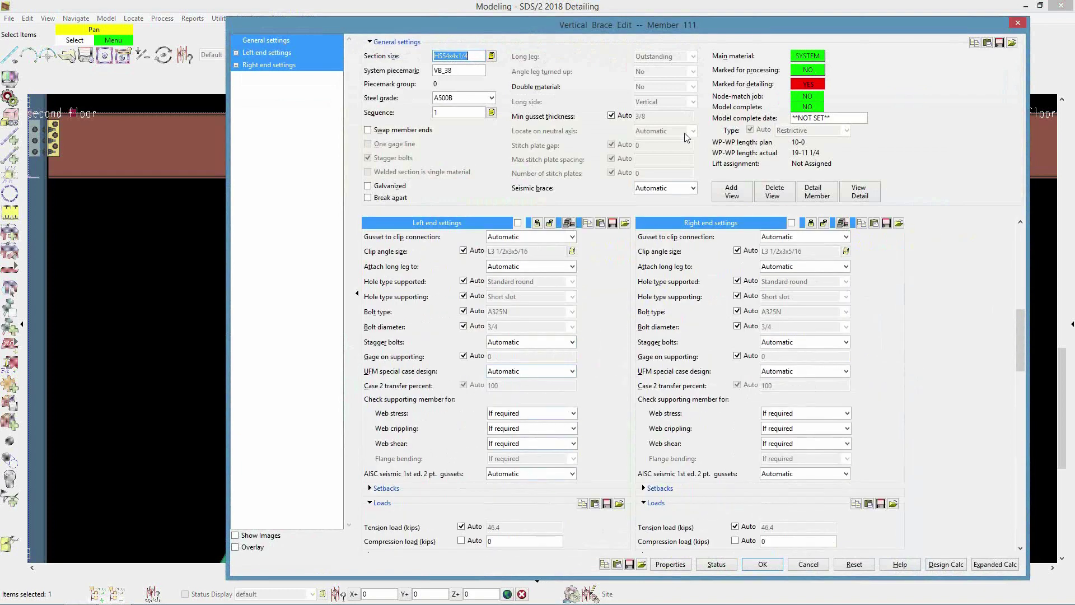
pyautogui.click(652, 189)
pyautogui.click(640, 210)
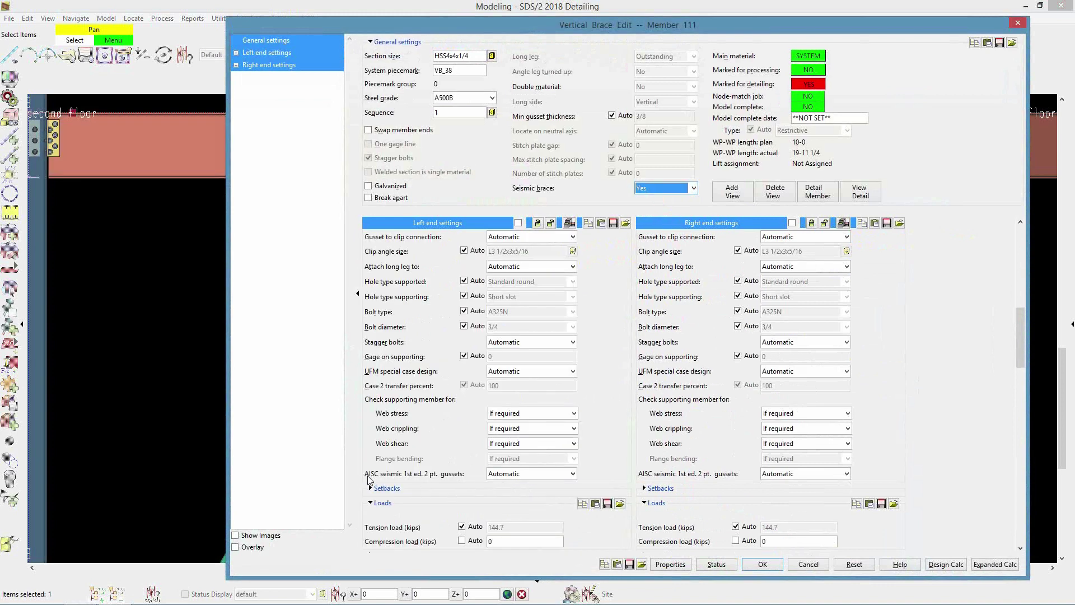
# Set the left end AISC seismic 1st ed. 2 pt. gussets option of the brace nearest grid C to Yes and apply the edit.
pyautogui.click(551, 474)
pyautogui.click(661, 535)
pyautogui.press('Down')
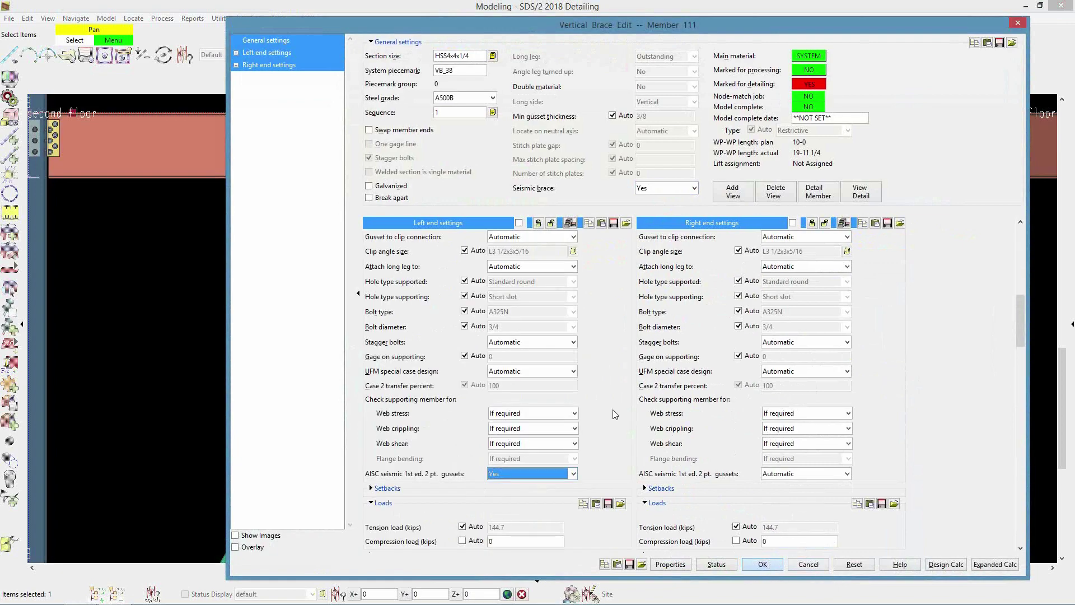
pyautogui.press('Return')
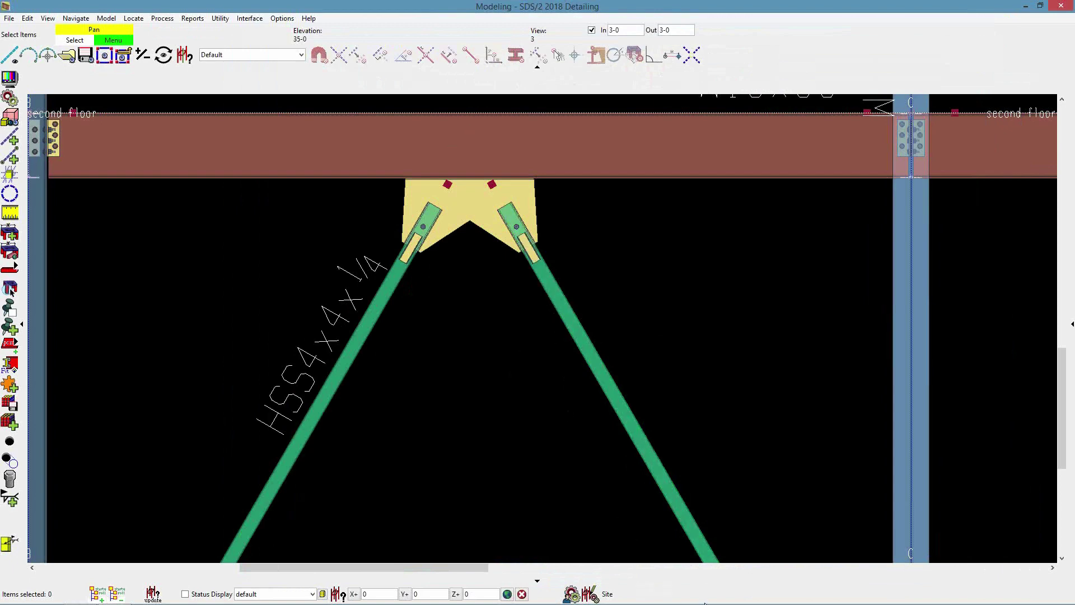
# Open the job's Design Criteria to review the seismic vertical brace and 2 point gusset design options.
pyautogui.click(283, 20)
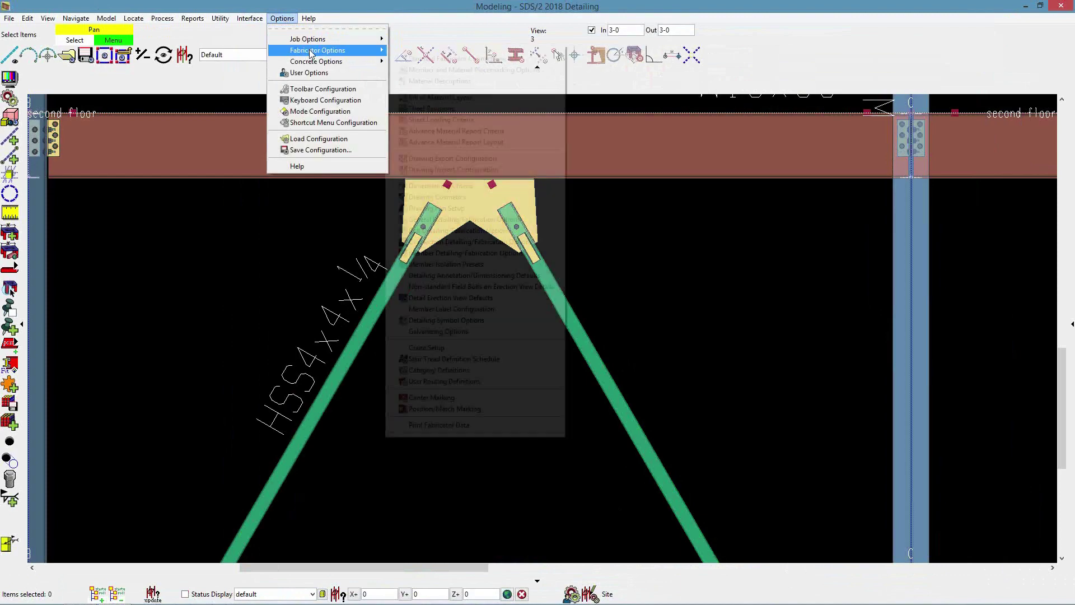
pyautogui.moveTo(313, 39)
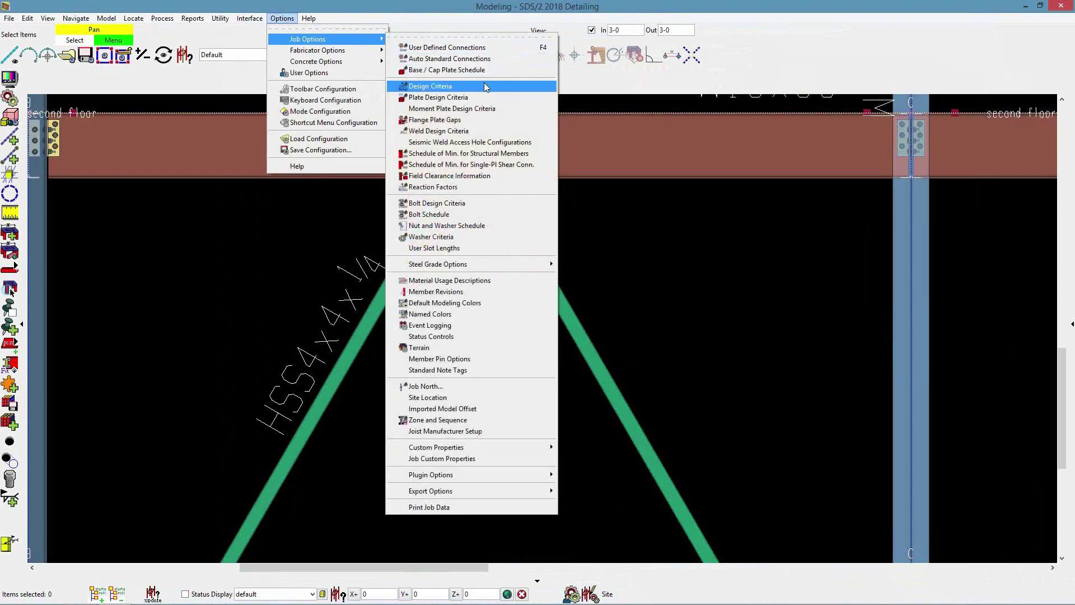
pyautogui.click(486, 86)
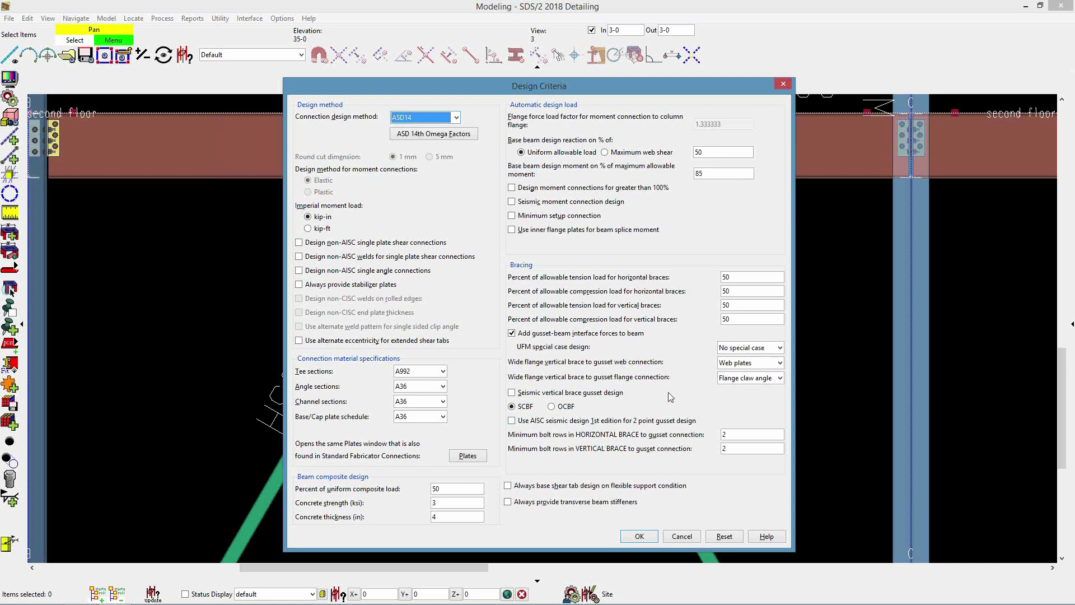
# Close the design criteria and examine the horizontal brace gusset and web stiffener at the W16x26 beam in the second floor view.
pyautogui.click(693, 537)
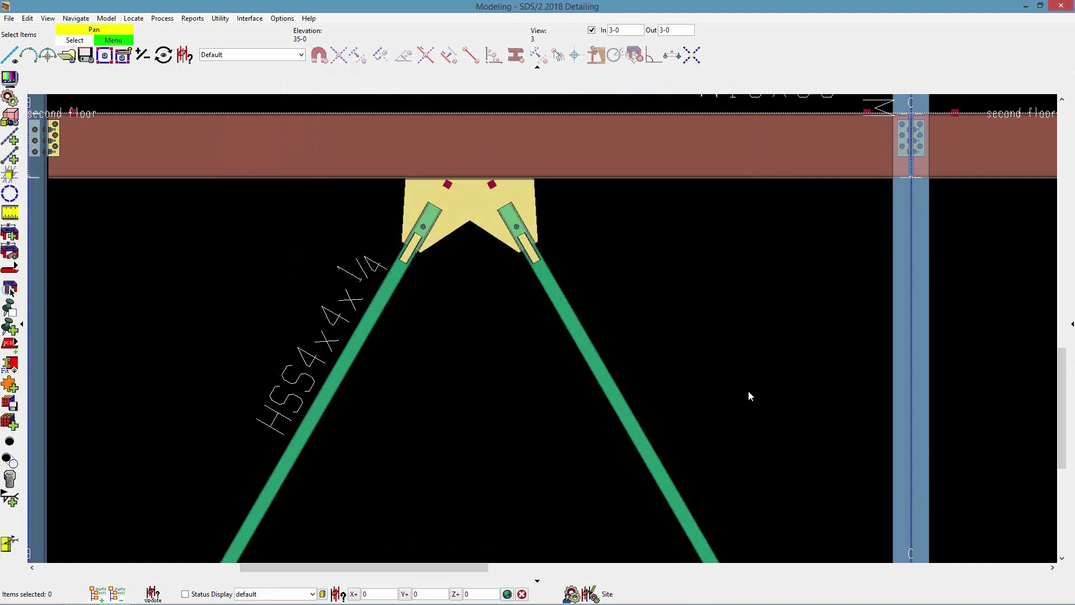
pyautogui.click(66, 56)
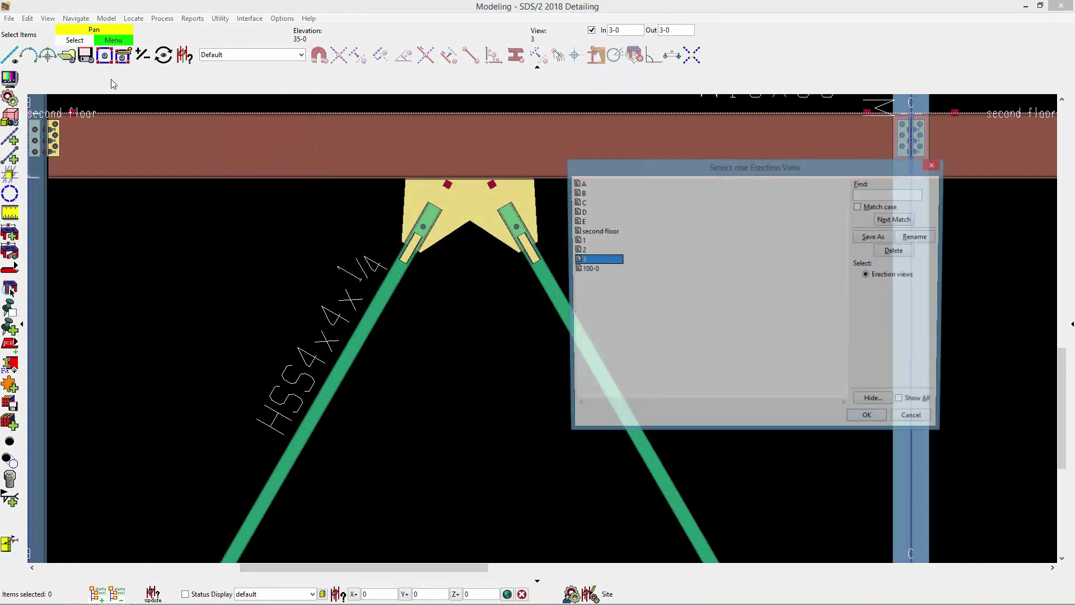
pyautogui.doubleClick(600, 230)
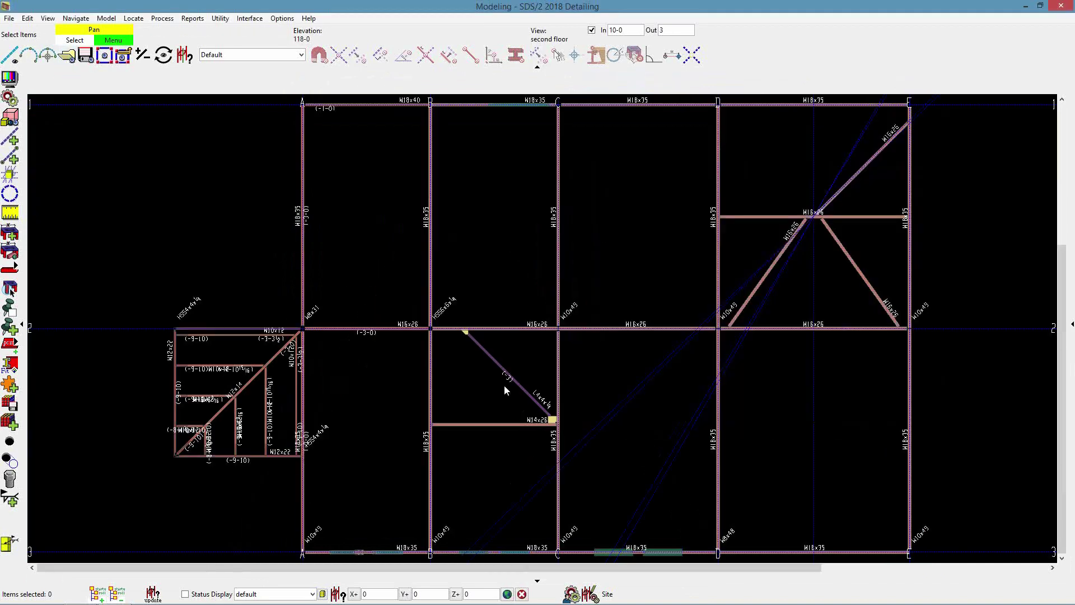
pyautogui.scroll(2, 479, 384)
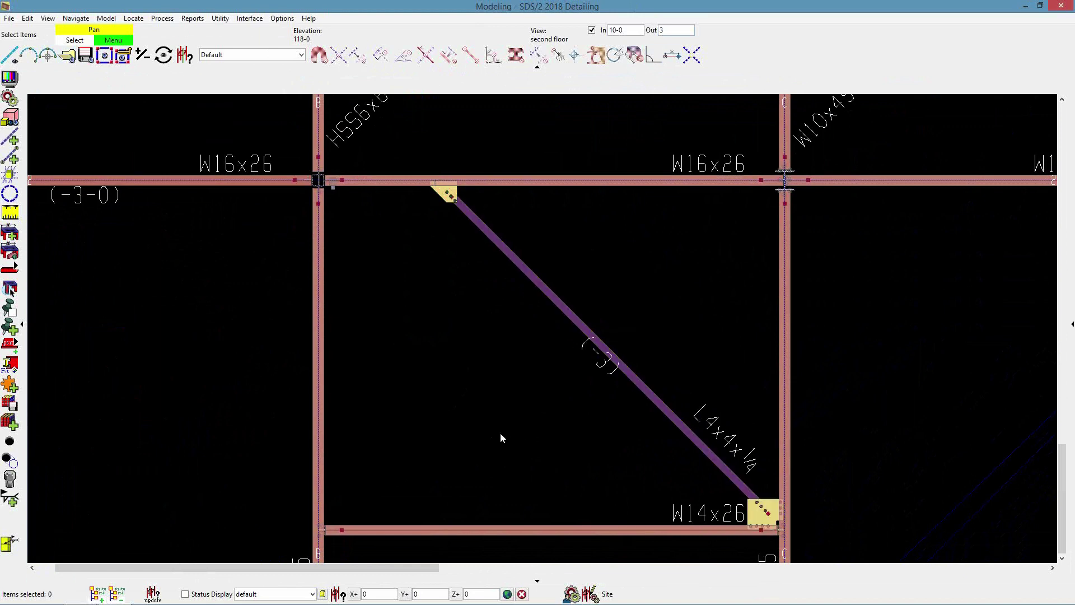
pyautogui.scroll(3, 432, 307)
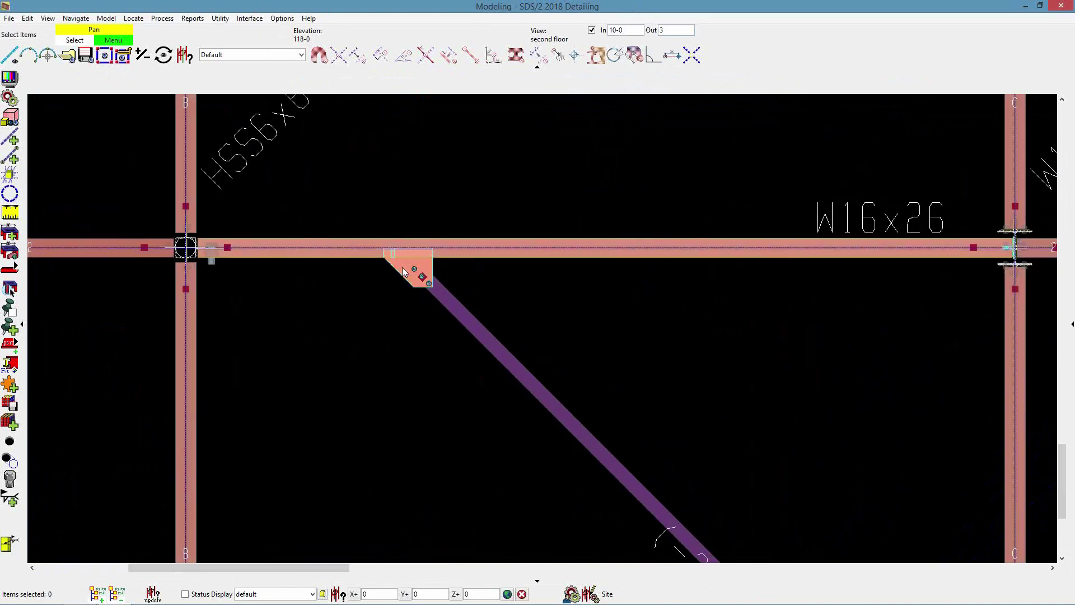
pyautogui.moveTo(413, 269); pyautogui.dragTo(403, 151, button='middle')
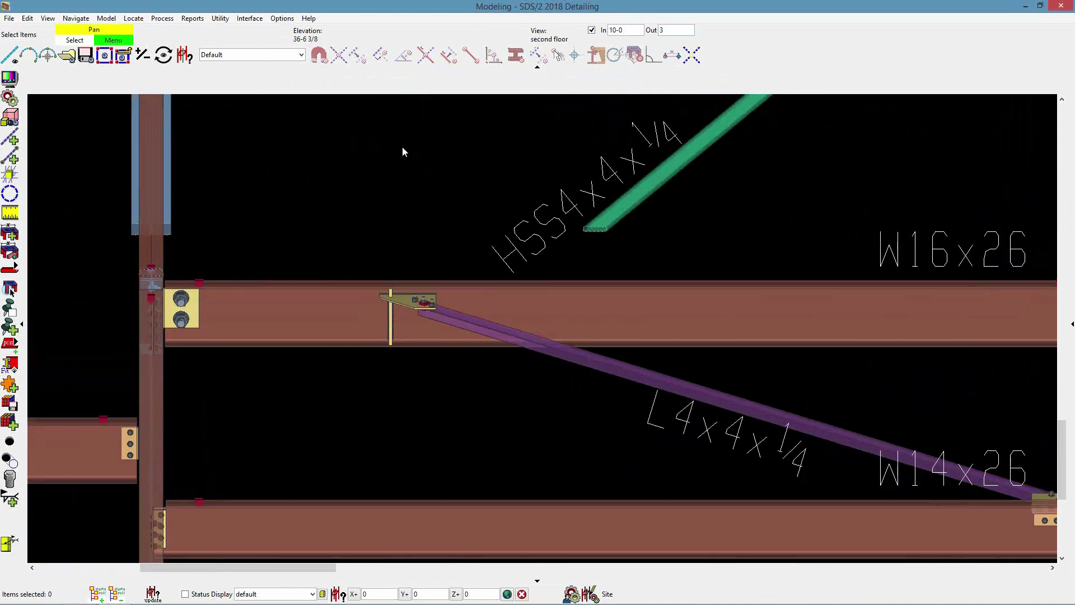
pyautogui.scroll(5, 402, 306)
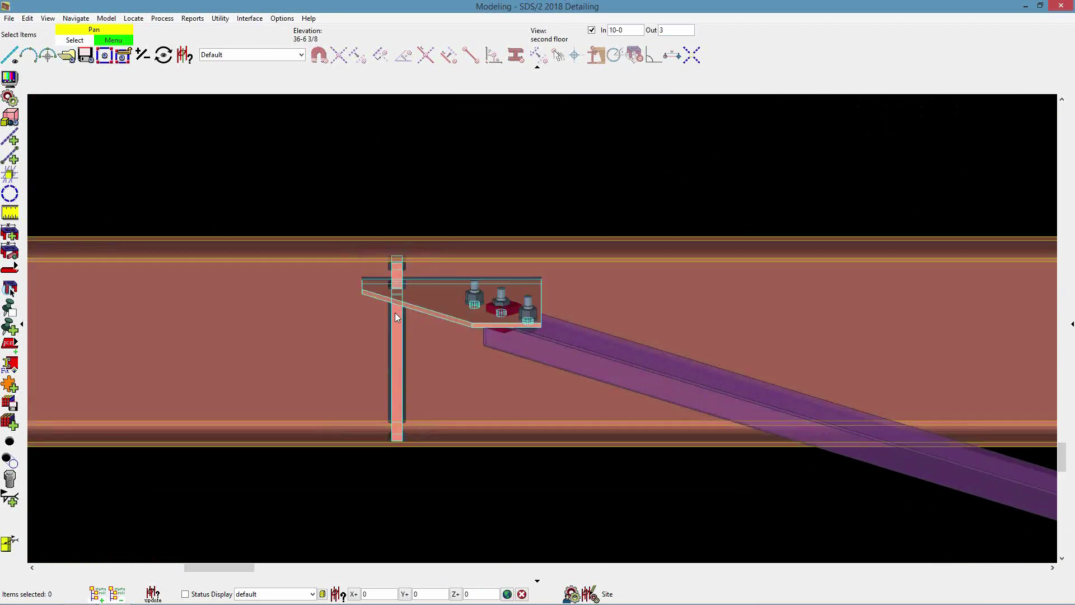
pyautogui.scroll(-5, 392, 311)
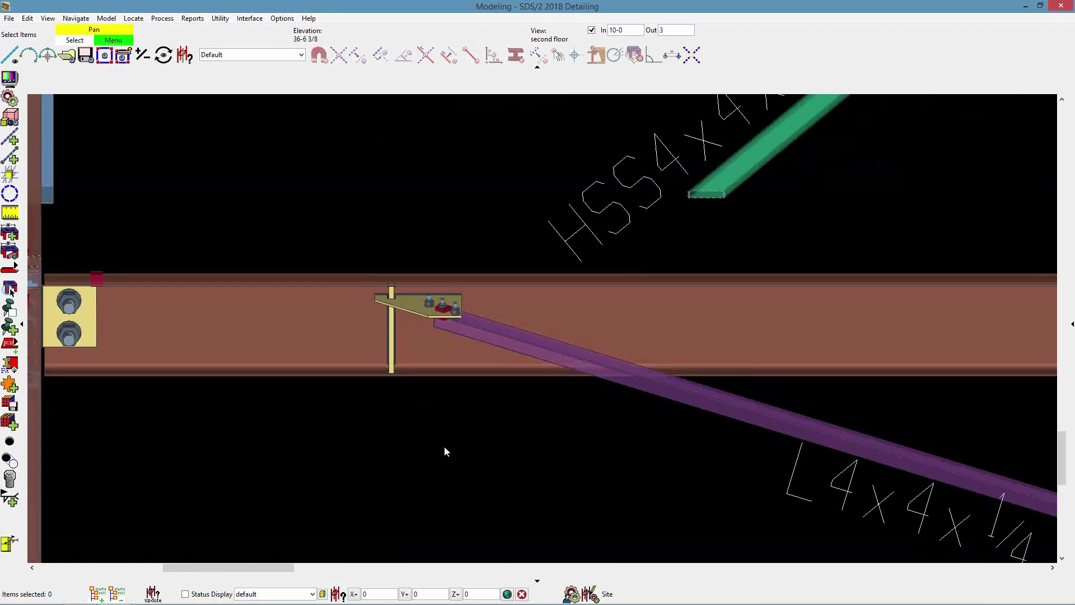
pyautogui.scroll(-5, 476, 459)
pyautogui.scroll(5, 313, 413)
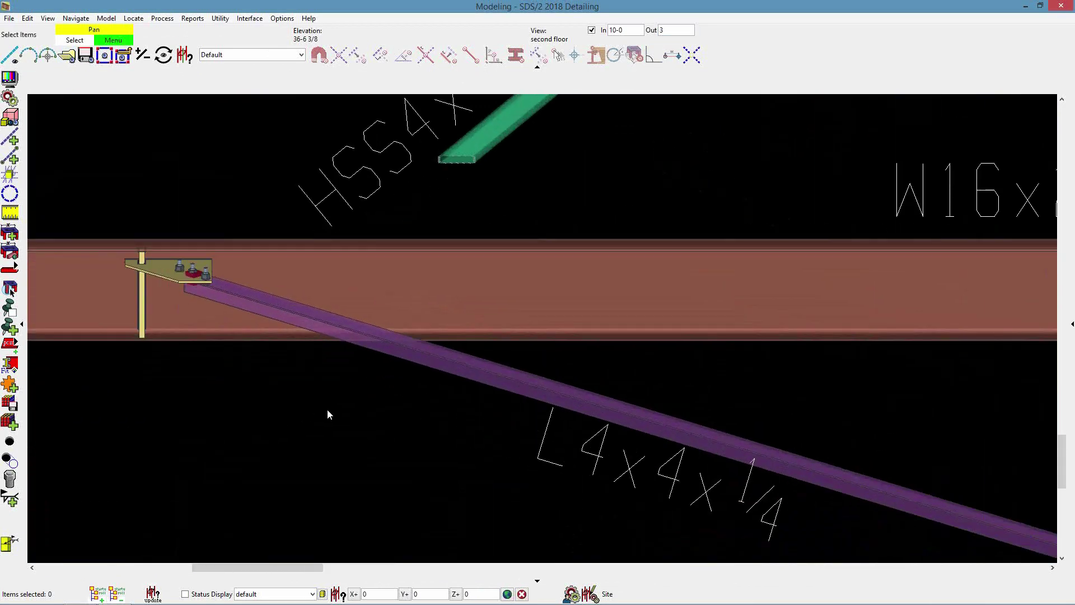
# Review the Check supporting member web stress option of the L4x4x1/4 horizontal brace and leave the edit without saving.
pyautogui.click(458, 368)
pyautogui.scroll(-7, 360, 353)
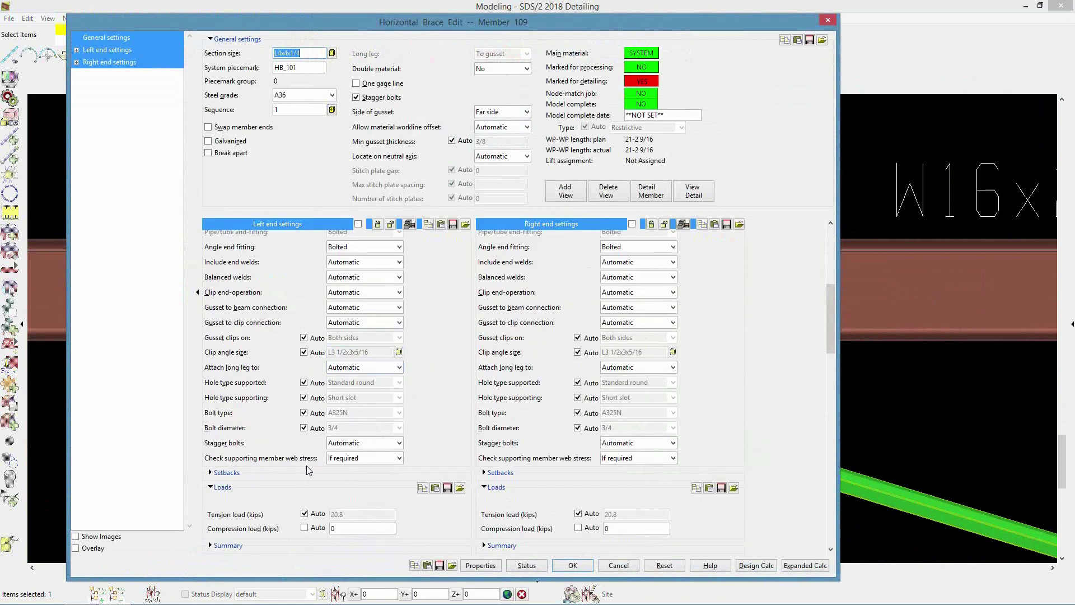
pyautogui.click(375, 458)
pyautogui.click(459, 412)
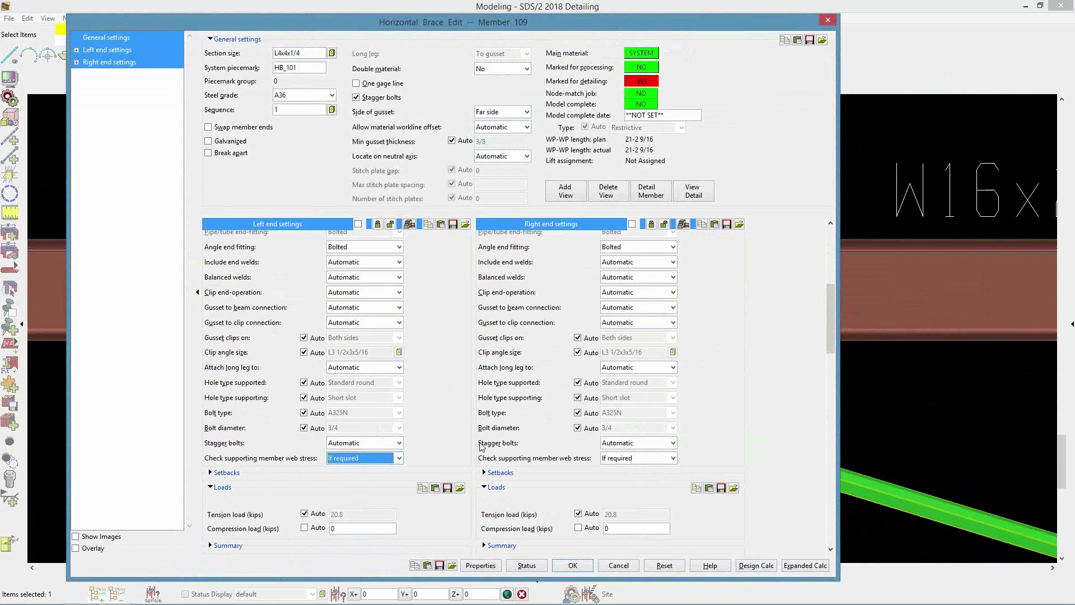
pyautogui.click(622, 569)
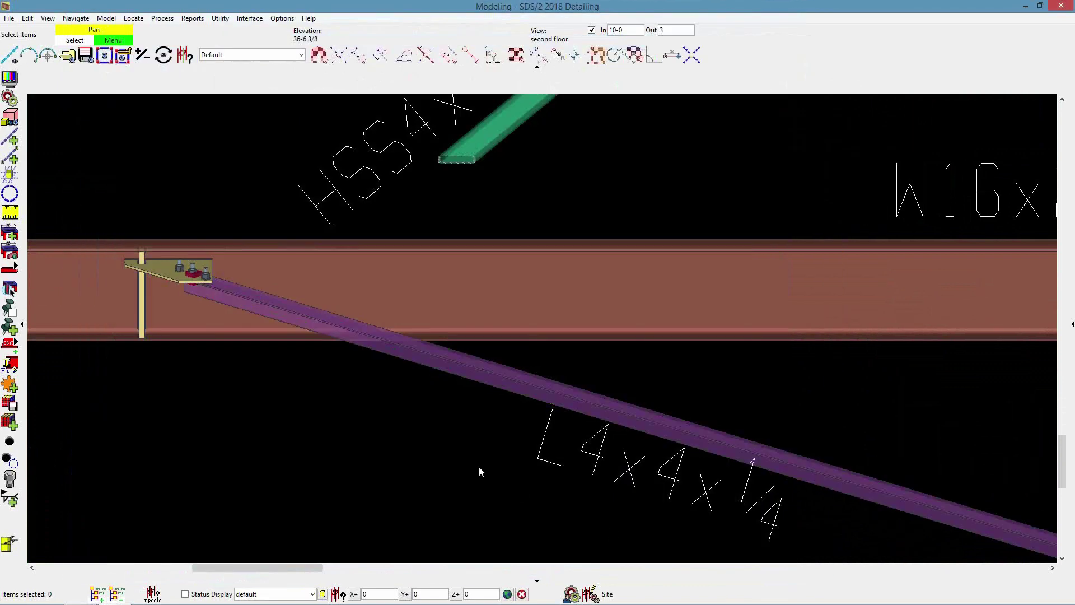
# Open erection view 3 and examine the plate on the W18x35 beam web above the 2-L6x6x1/2 brace gusset between grids C and D.
pyautogui.click(67, 55)
pyautogui.click(584, 258)
pyautogui.doubleClick(584, 258)
pyautogui.scroll(5, 337, 320)
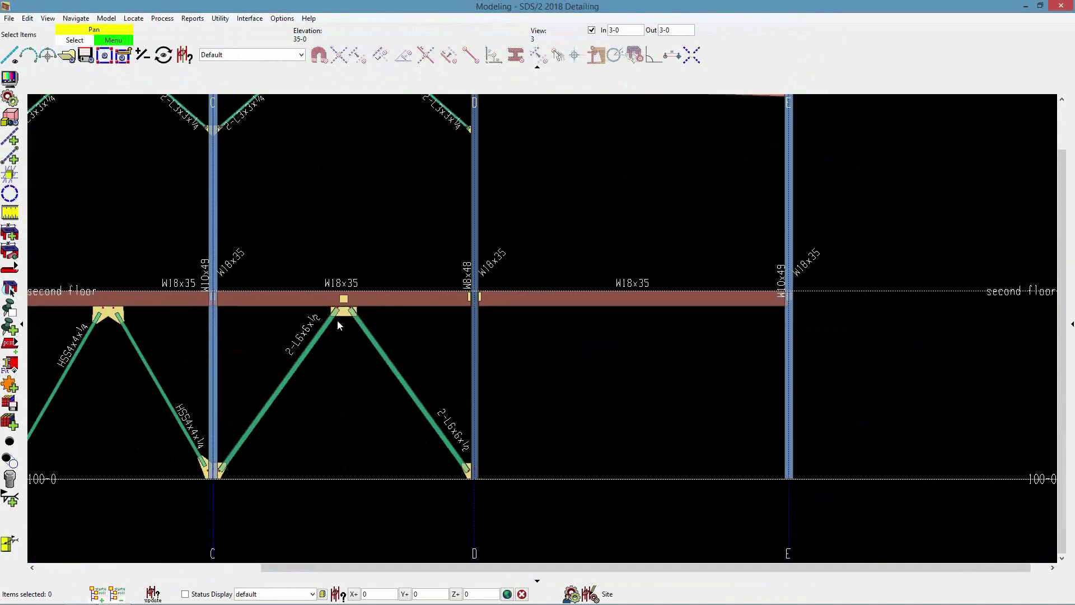
pyautogui.moveTo(322, 366); pyautogui.dragTo(355, 285, button='middle')
pyautogui.scroll(-1, 397, 257)
pyautogui.scroll(2, 380, 160)
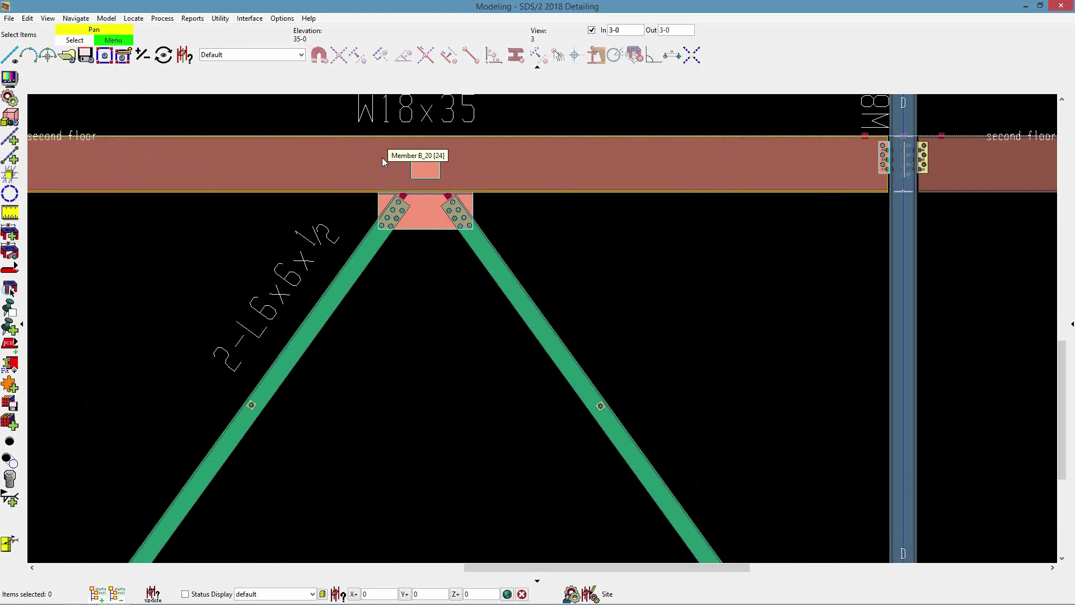
pyautogui.click(382, 162)
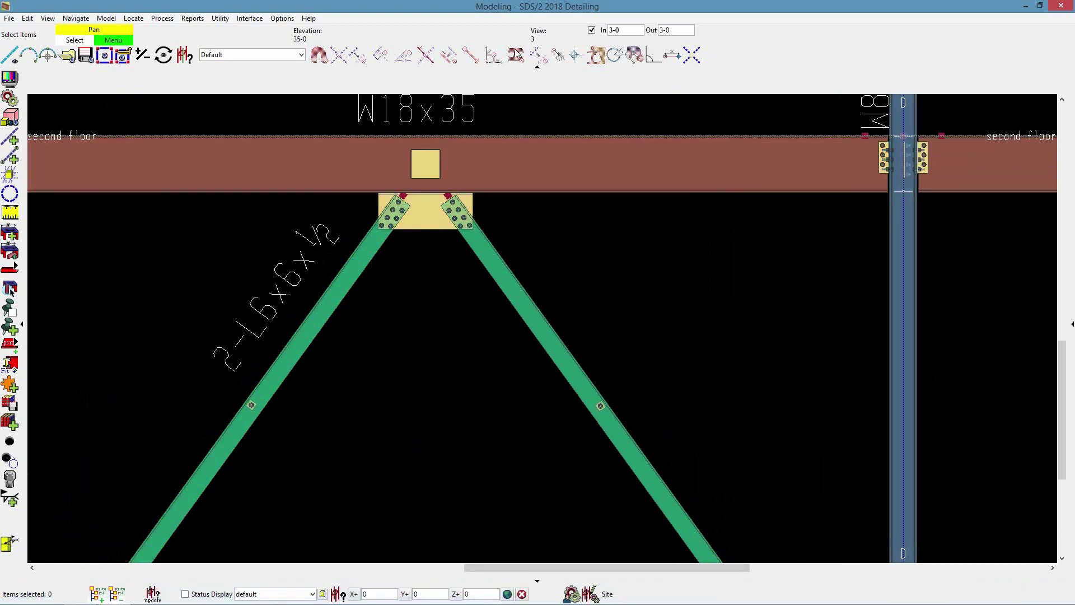
# Review the job's Bolt Design Criteria, including the default bolt criteria, and close them without changes.
pyautogui.click(285, 19)
pyautogui.moveTo(288, 41)
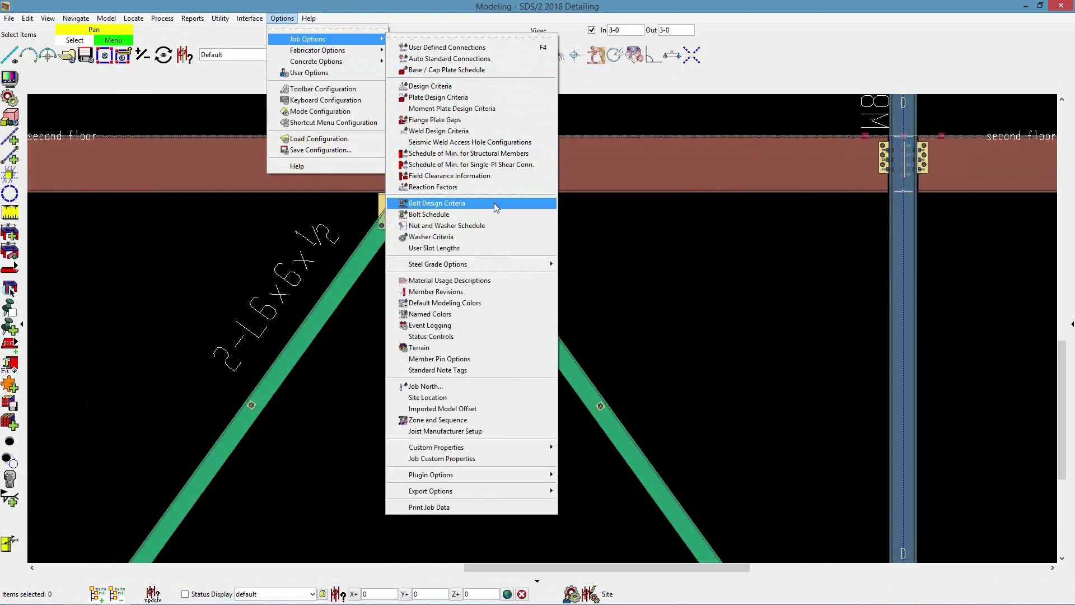
pyautogui.click(494, 202)
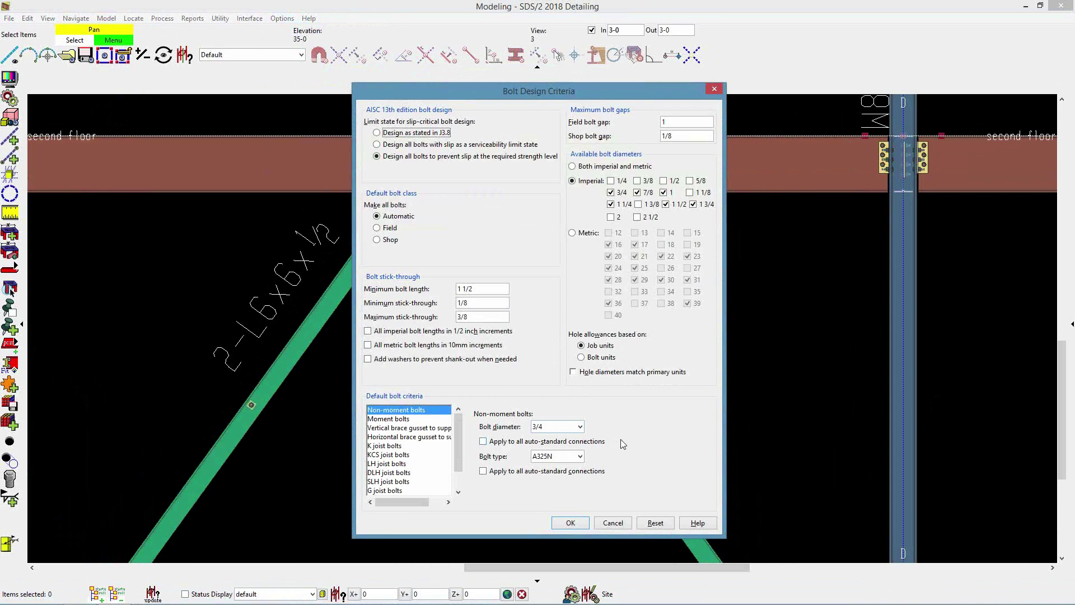
pyautogui.click(613, 523)
# Open the second floor erection view and select the diagonal W12x14 beam of the framing outside grid A.
pyautogui.scroll(-5, 660, 395)
pyautogui.scroll(-2, 662, 395)
pyautogui.keyDown('shift'); pyautogui.moveTo(662, 395); pyautogui.dragTo(594, 417, button='middle'); pyautogui.keyUp('shift')
pyautogui.click(67, 57)
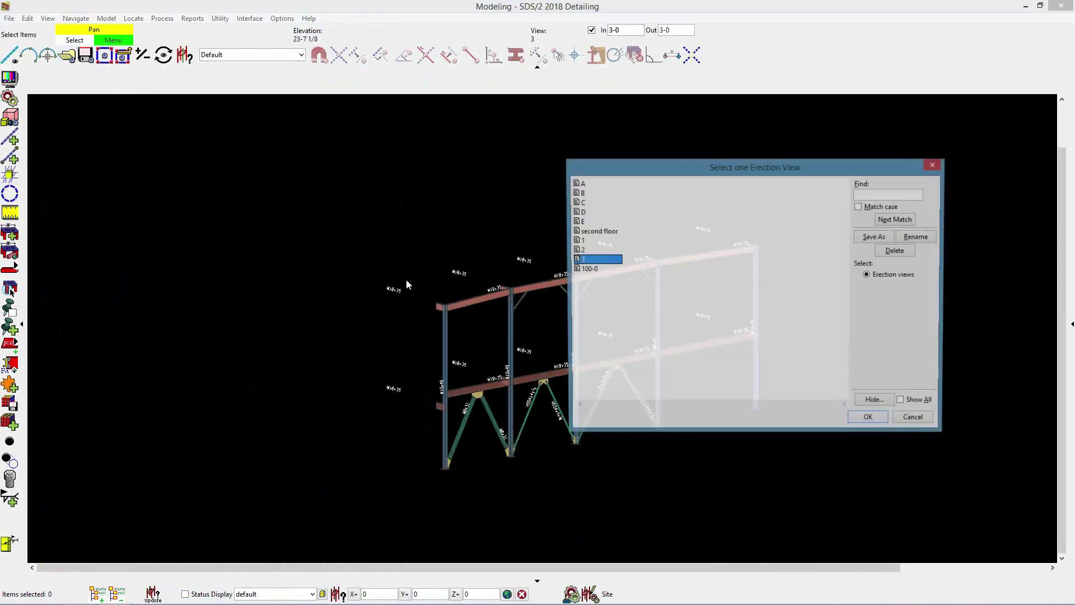
pyautogui.doubleClick(598, 231)
pyautogui.moveTo(287, 373); pyautogui.dragTo(405, 288, button='middle')
pyautogui.scroll(3, 300, 394)
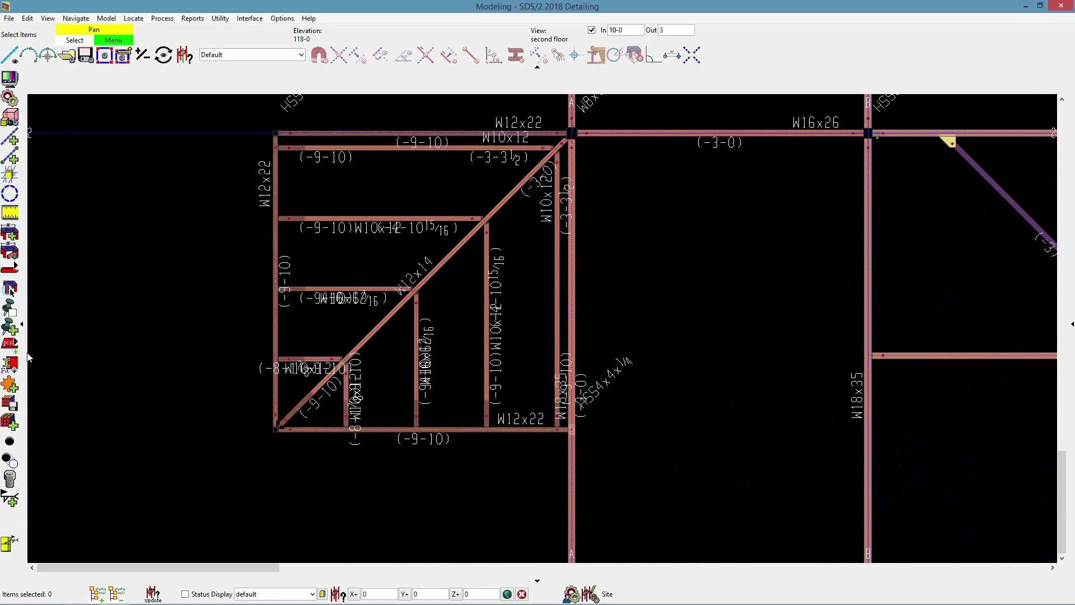
pyautogui.click(460, 249)
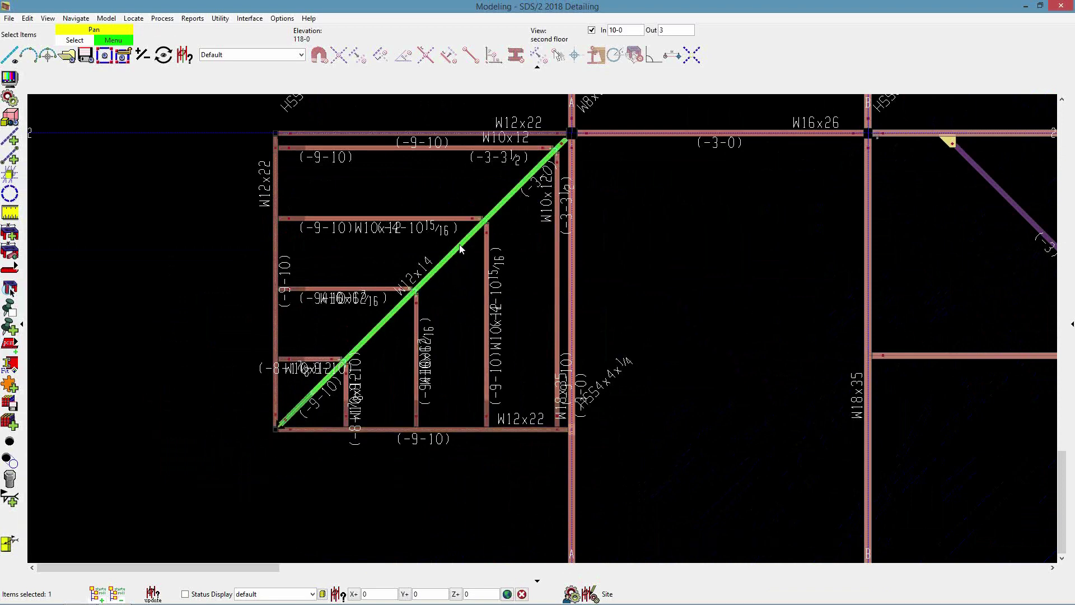
pyautogui.click(10, 385)
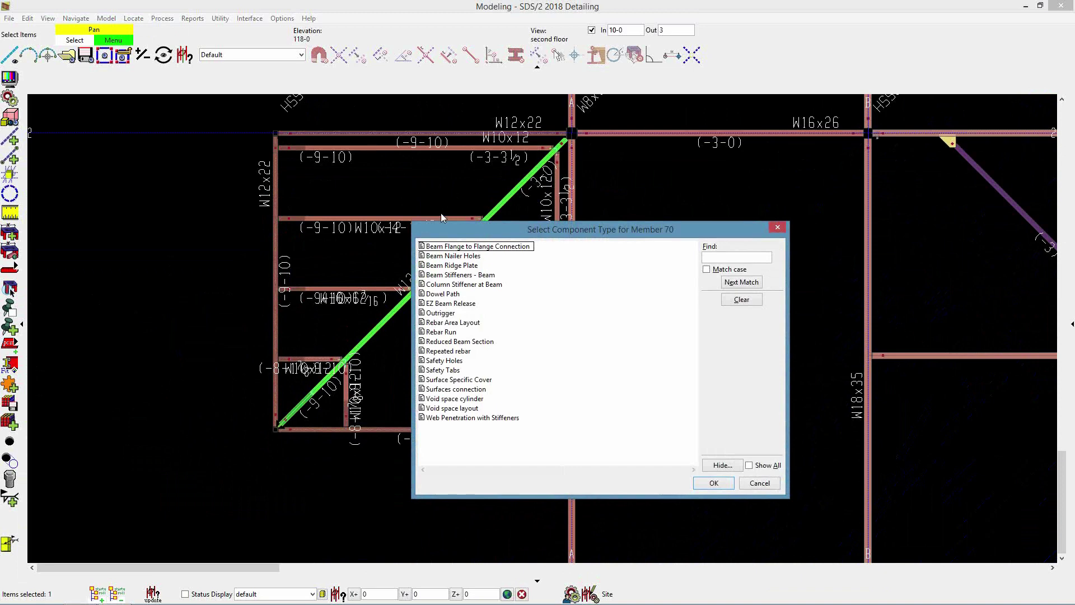
pyautogui.moveTo(466, 238); pyautogui.dragTo(470, 229)
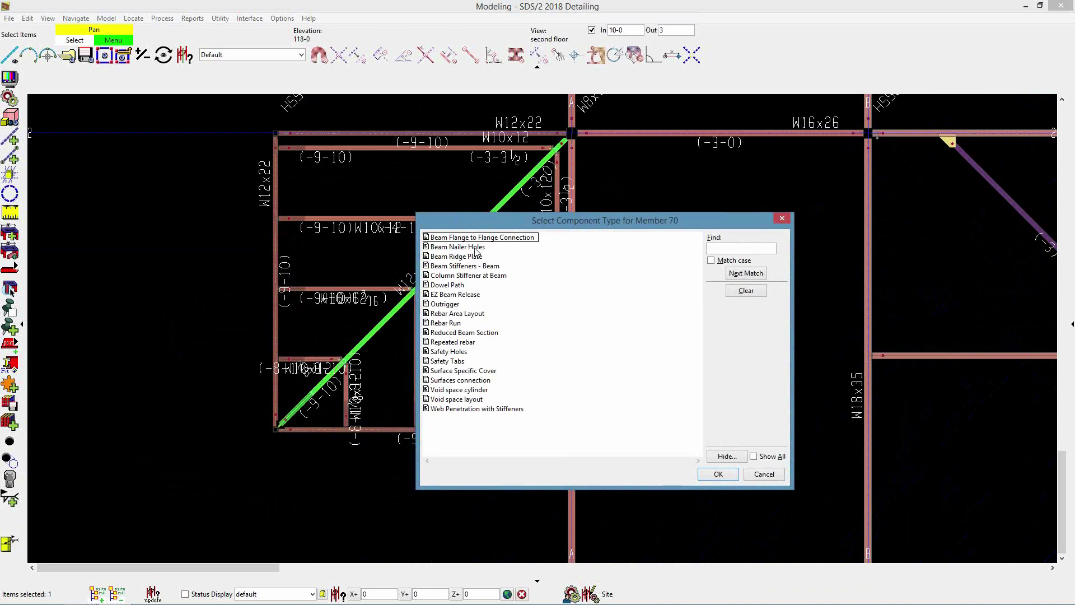
pyautogui.click(446, 259)
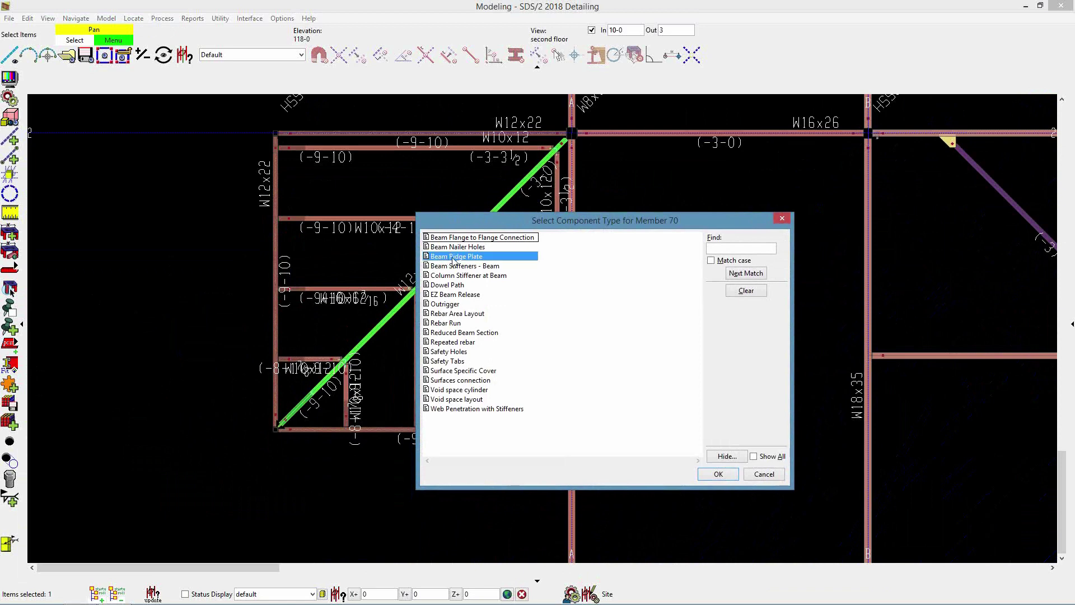
pyautogui.click(716, 475)
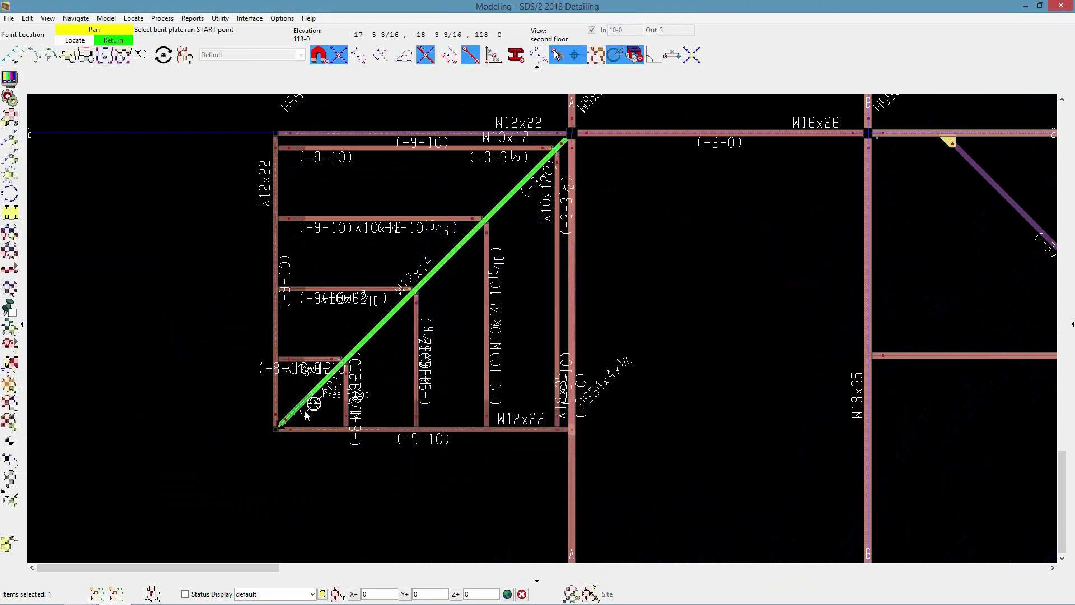
pyautogui.scroll(1, 280, 442)
pyautogui.scroll(1, 279, 440)
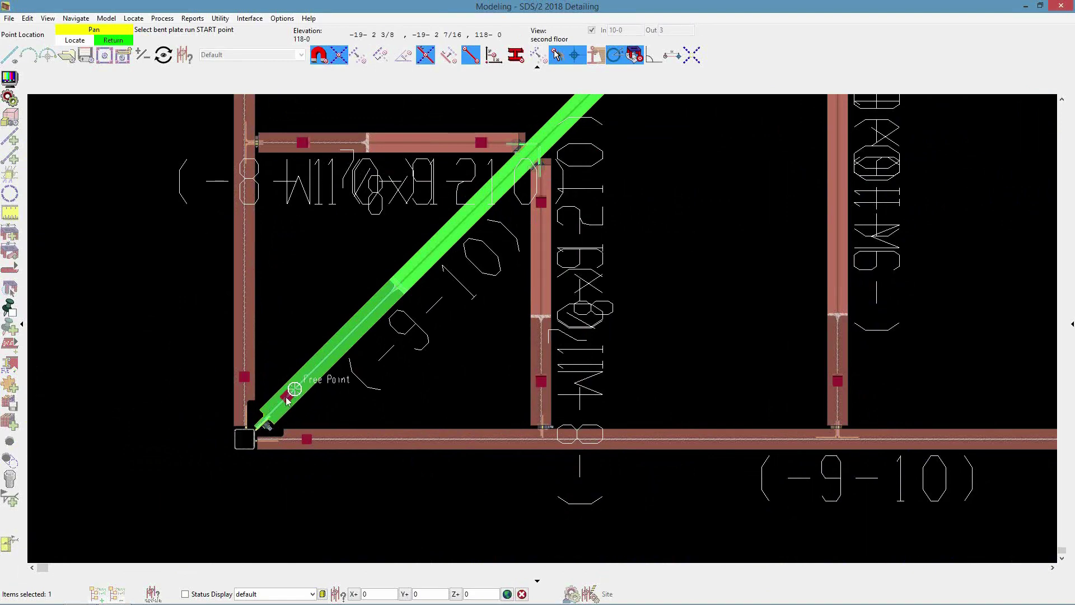
pyautogui.scroll(-3, 296, 394)
pyautogui.scroll(1, 646, 167)
pyautogui.click(637, 171)
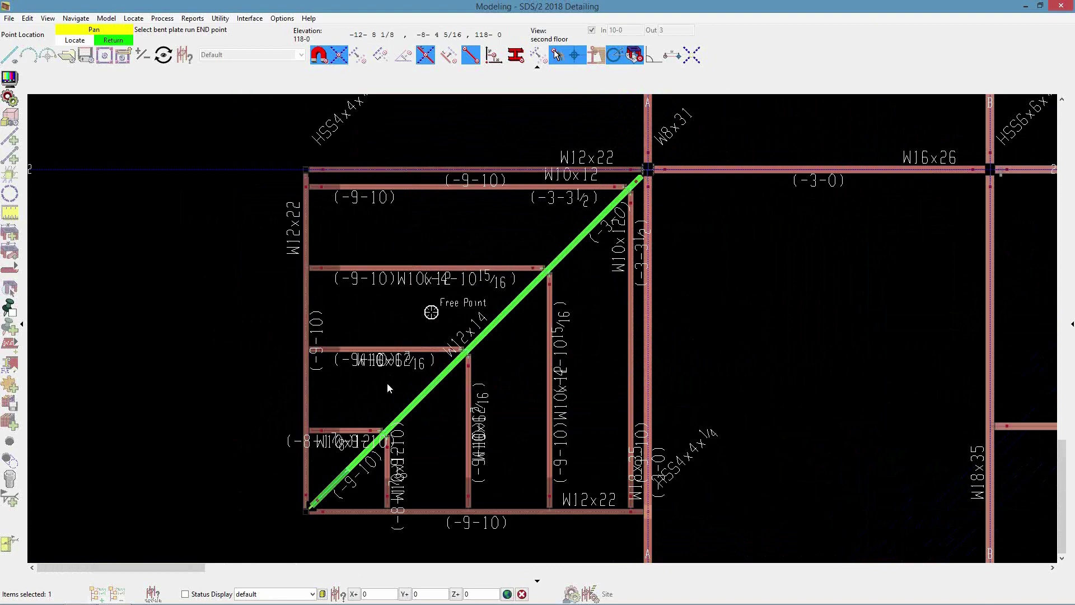
pyautogui.scroll(1, 322, 502)
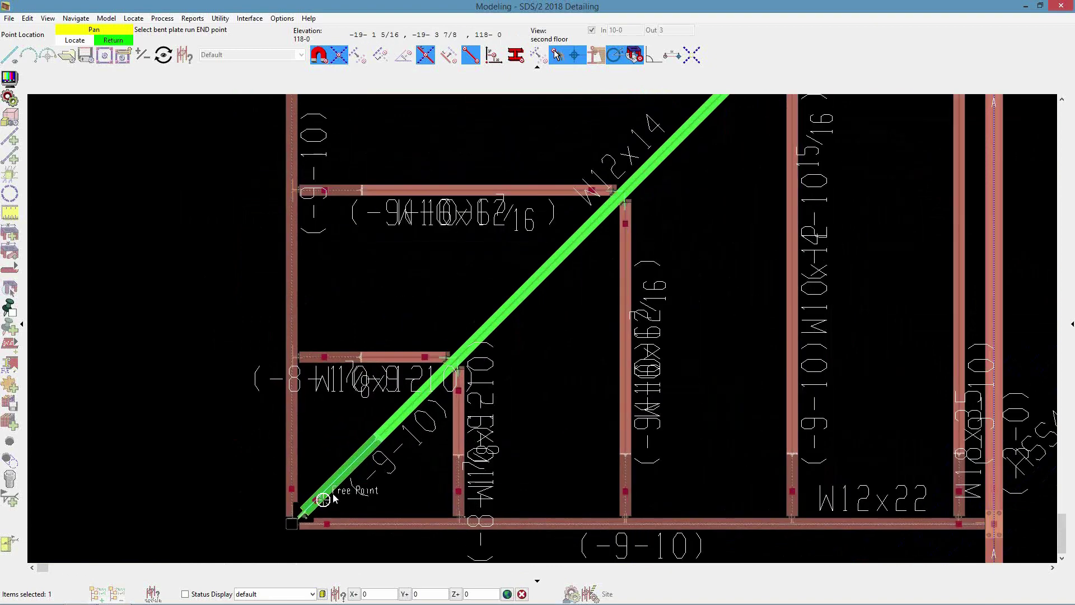
pyautogui.scroll(3, 316, 507)
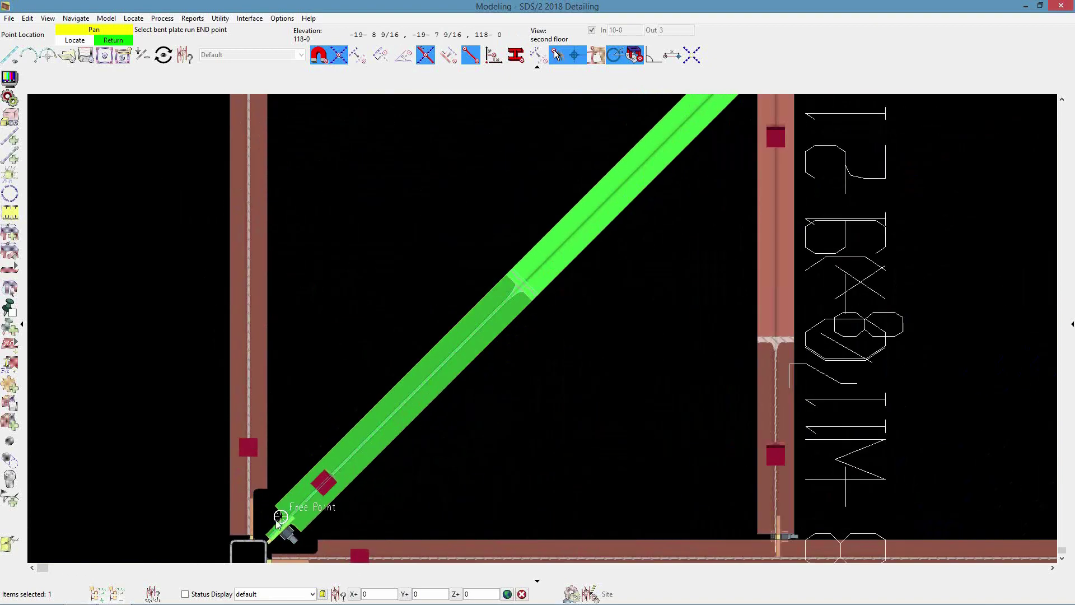
pyautogui.scroll(-1, 272, 545)
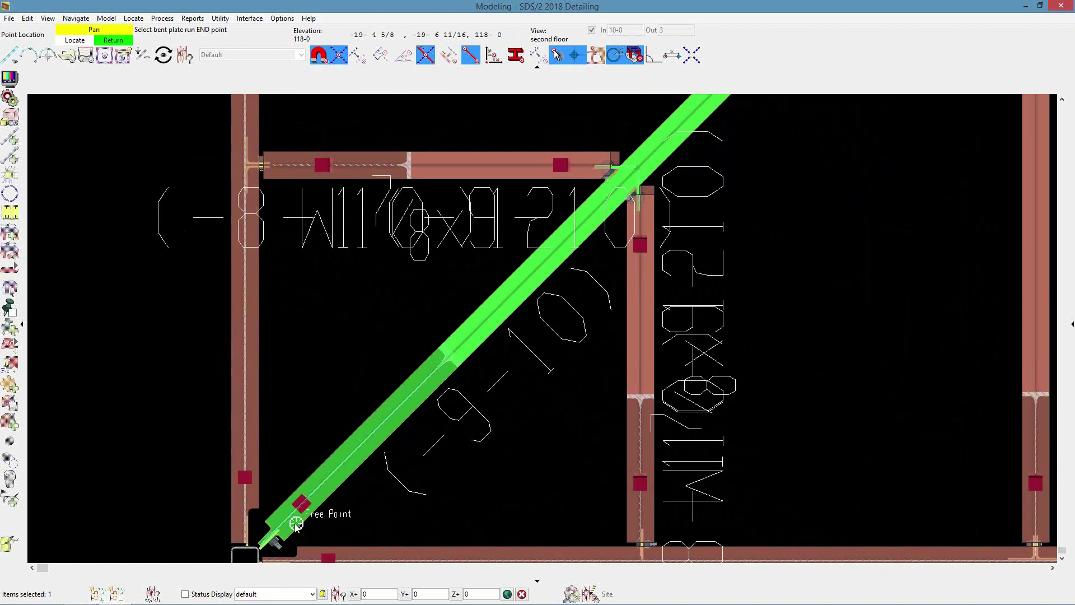
pyautogui.scroll(1, 274, 543)
pyautogui.scroll(1, 283, 515)
pyautogui.scroll(-3, 282, 520)
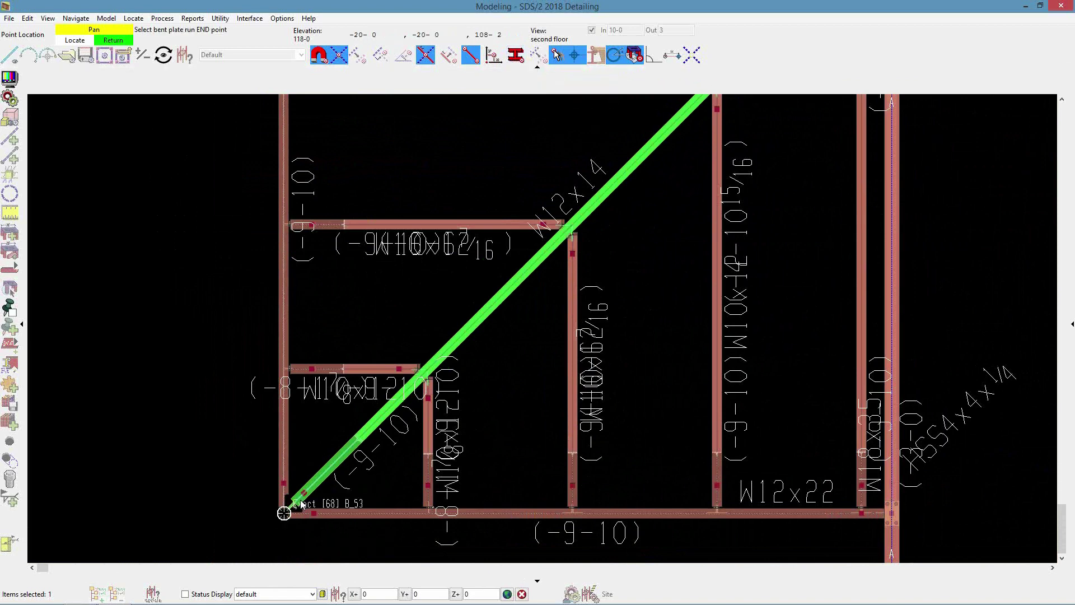
pyautogui.scroll(1, 286, 511)
pyautogui.scroll(-2, 321, 473)
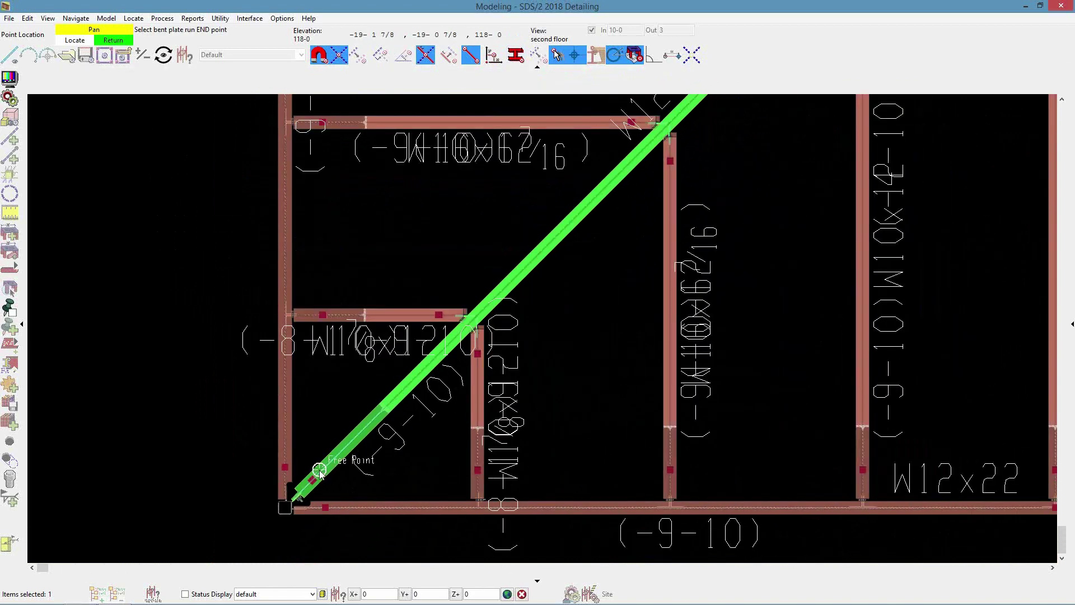
pyautogui.rightClick(338, 464)
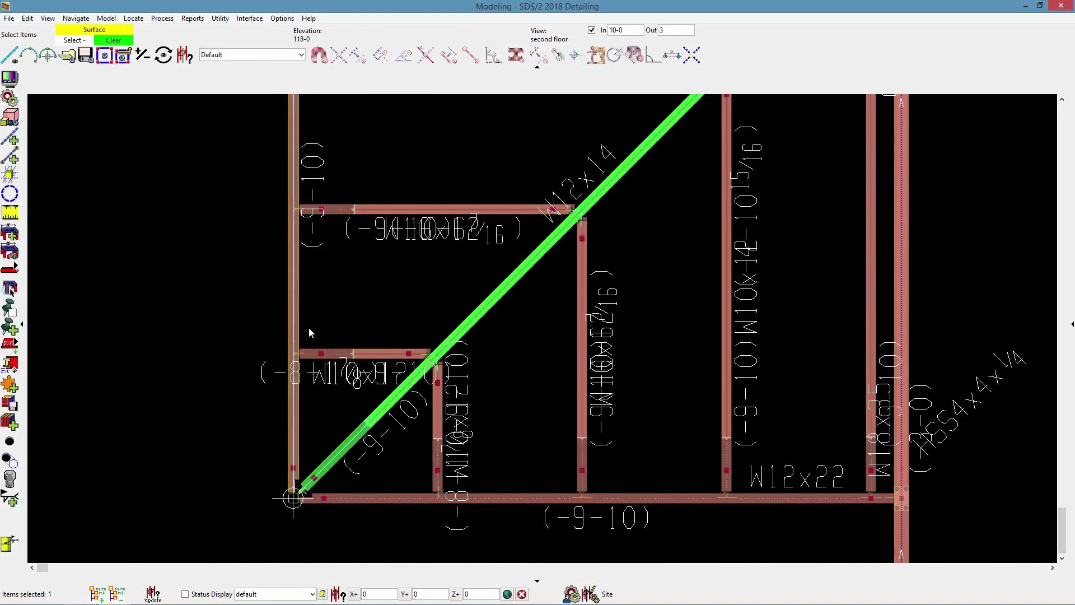
# Add a Beam Ridge Plate component to the diagonal W12x14 beam, running from its lower end to its upper end at the W8x31 column.
pyautogui.scroll(-1, 392, 405)
pyautogui.scroll(-1, 630, 466)
pyautogui.click(591, 30)
pyautogui.moveTo(682, 320); pyautogui.dragTo(470, 314, button='middle')
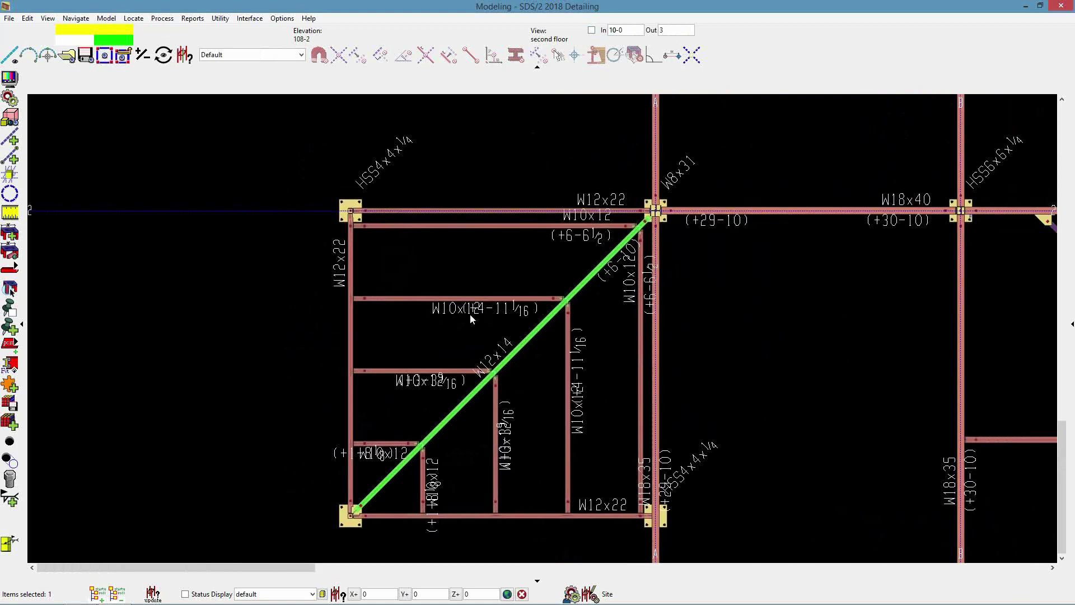
pyautogui.click(10, 385)
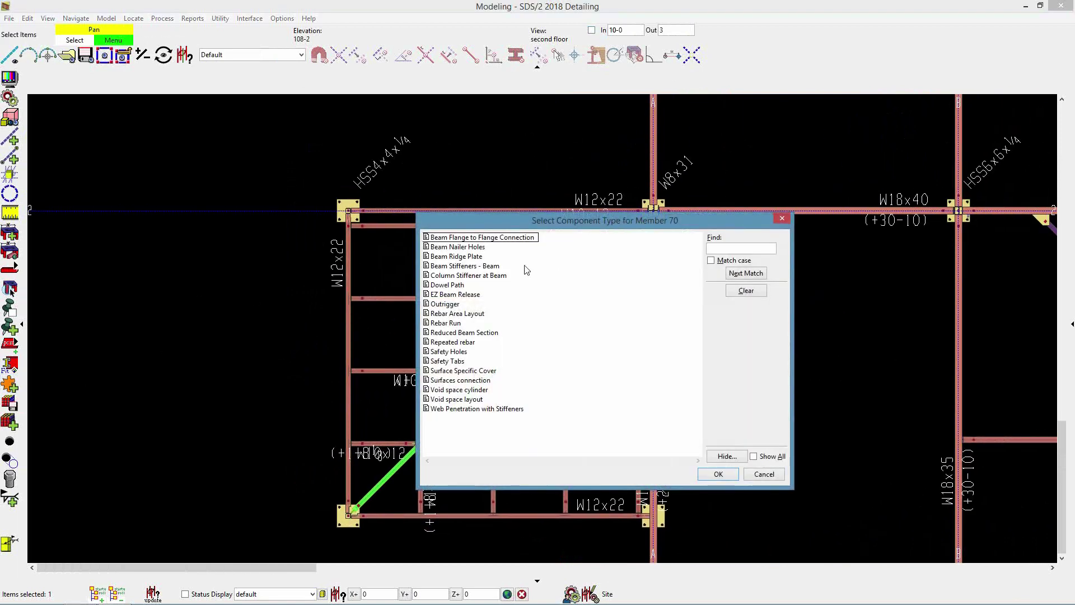
pyautogui.click(457, 256)
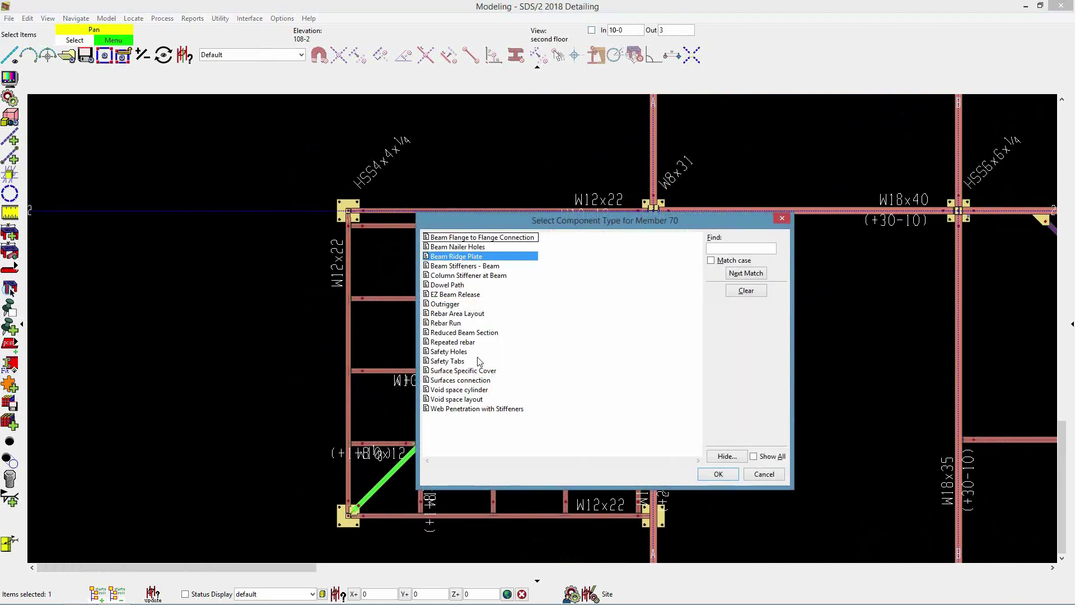
pyautogui.click(719, 473)
pyautogui.scroll(4, 375, 507)
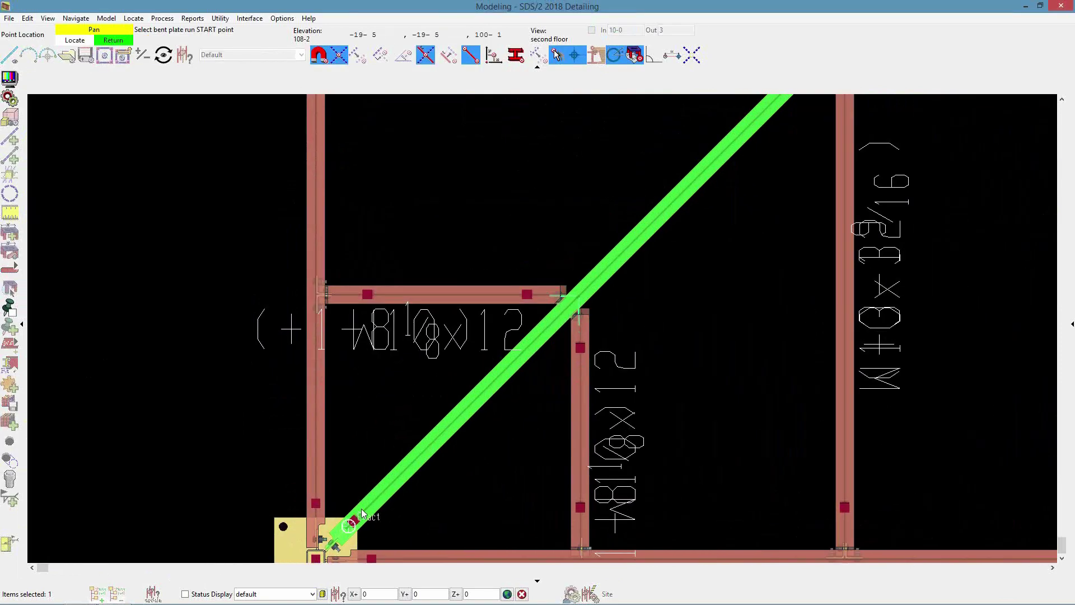
pyautogui.click(348, 527)
pyautogui.scroll(-4, 348, 527)
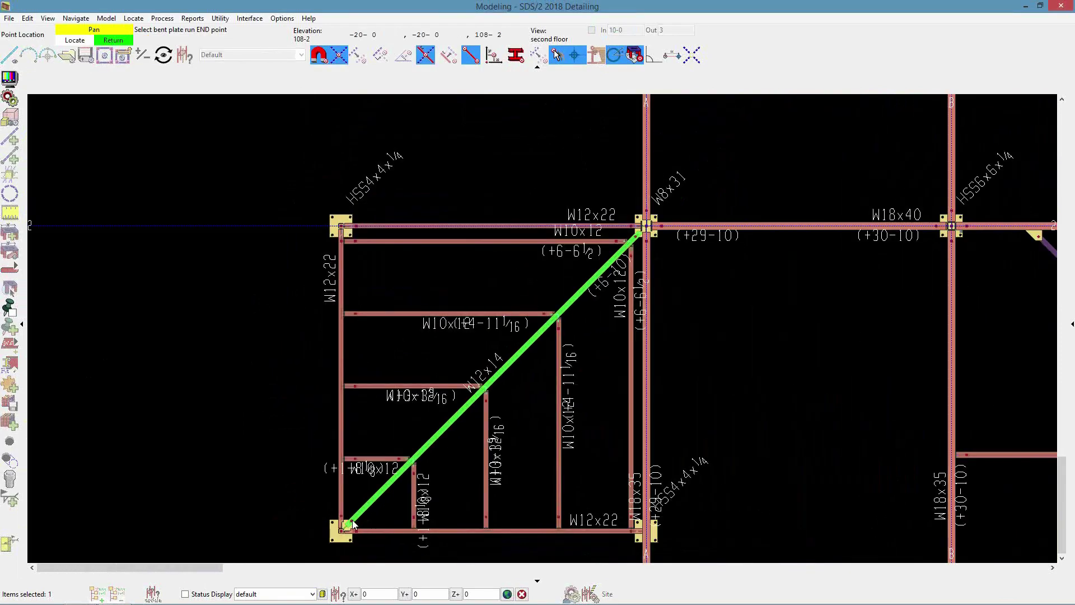
pyautogui.scroll(5, 554, 280)
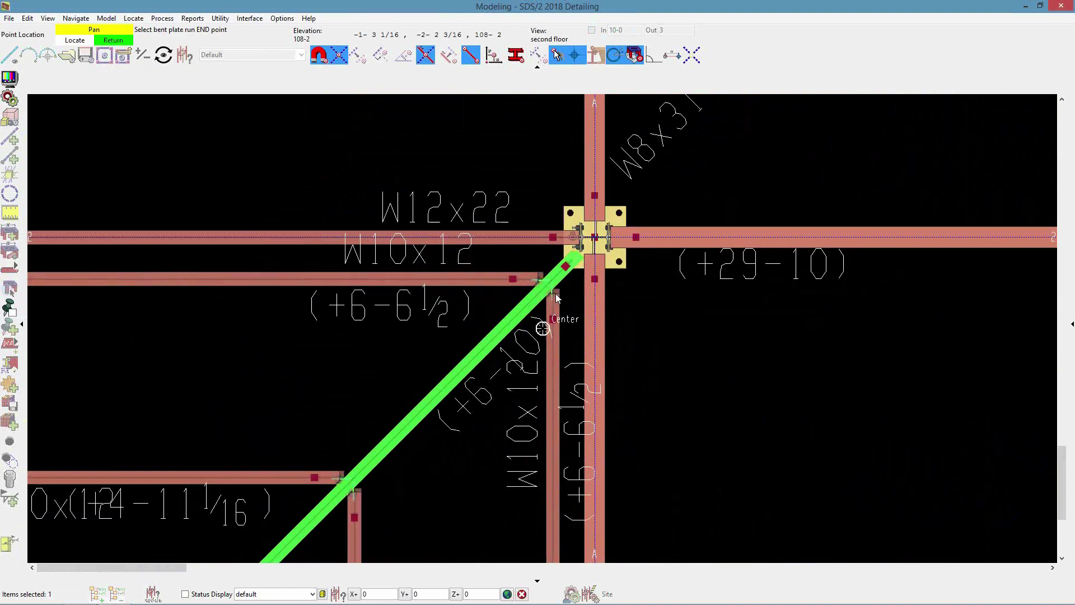
pyautogui.click(571, 265)
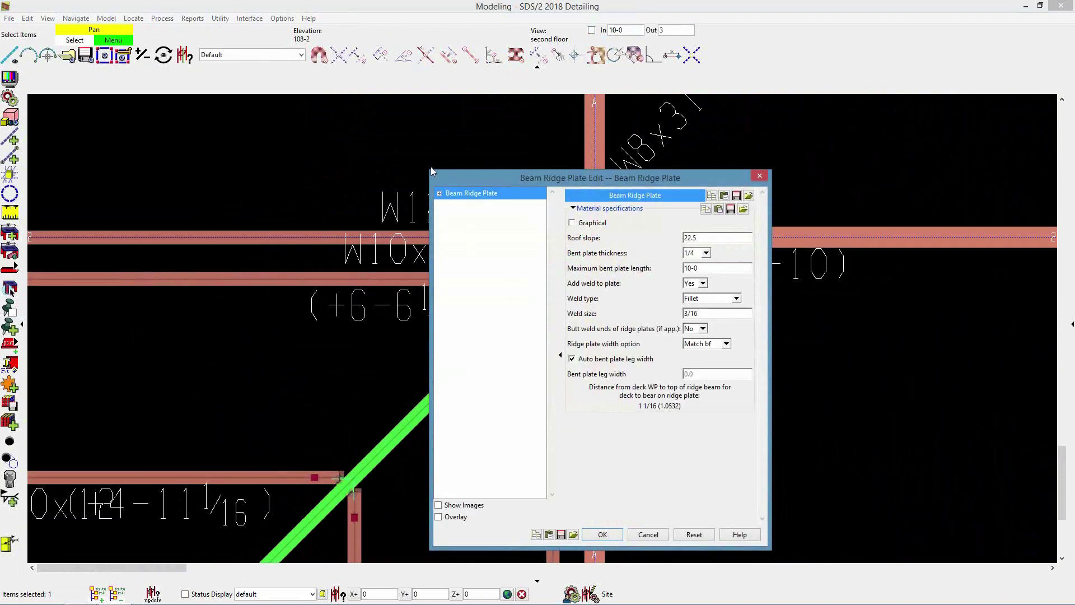
# Set Add weld to plate to No for the Beam Ridge Plate and accept its settings.
pyautogui.moveTo(429, 170); pyautogui.dragTo(202, 77)
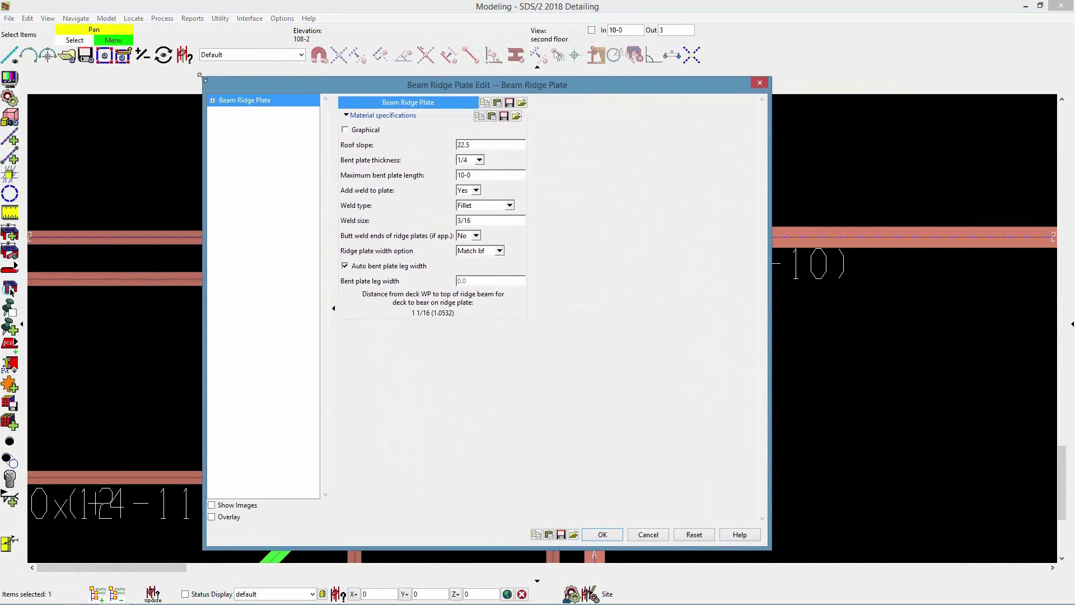
pyautogui.moveTo(454, 91); pyautogui.dragTo(468, 77)
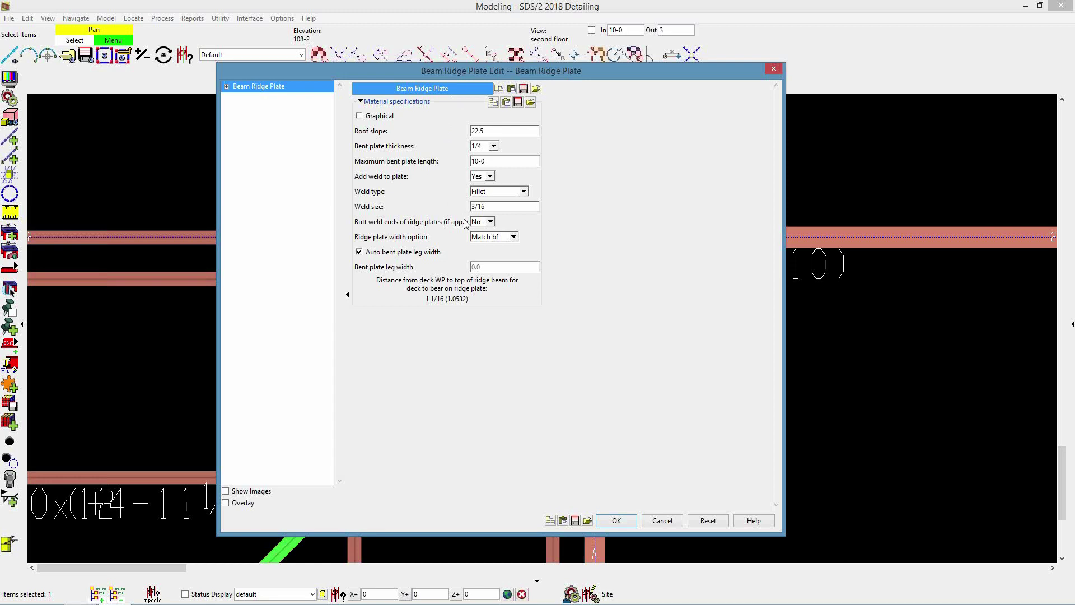
pyautogui.click(501, 160)
pyautogui.click(483, 175)
pyautogui.click(486, 194)
pyautogui.click(620, 521)
# Examine the bent ridge plate in 3D at the lower end of the diagonal W12x14 beam.
pyautogui.scroll(-3, 485, 397)
pyautogui.scroll(-2, 485, 397)
pyautogui.moveTo(454, 300); pyautogui.dragTo(620, 32, button='middle')
pyautogui.scroll(4, 479, 317)
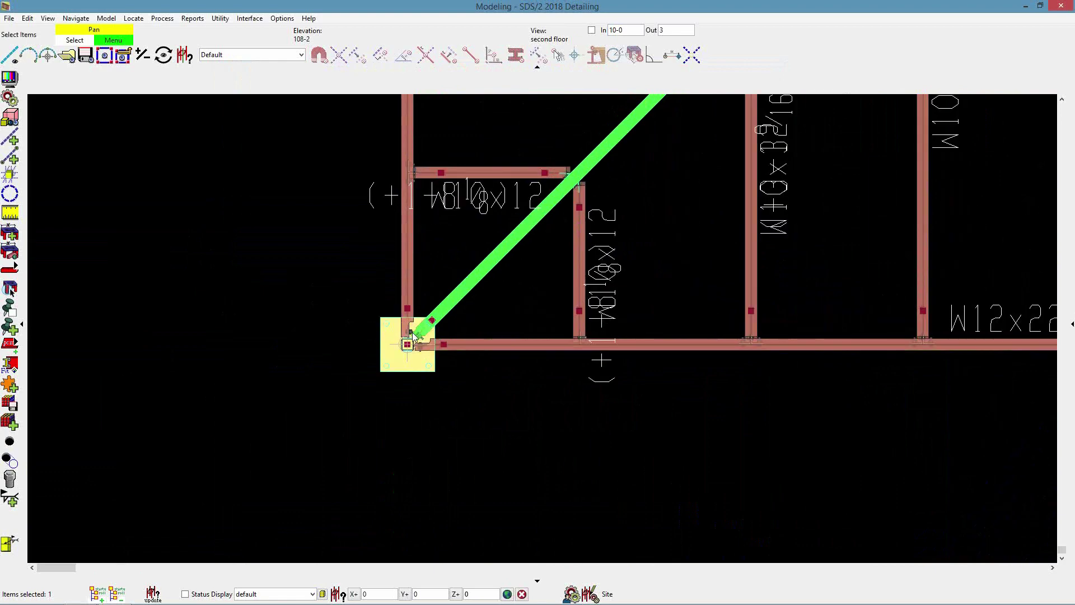
pyautogui.scroll(5, 427, 335)
pyautogui.keyDown('shift'); pyautogui.rightClick(516, 288); pyautogui.keyUp('shift')
pyautogui.moveTo(403, 294); pyautogui.dragTo(397, 336, button='middle')
pyautogui.scroll(4, 398, 343)
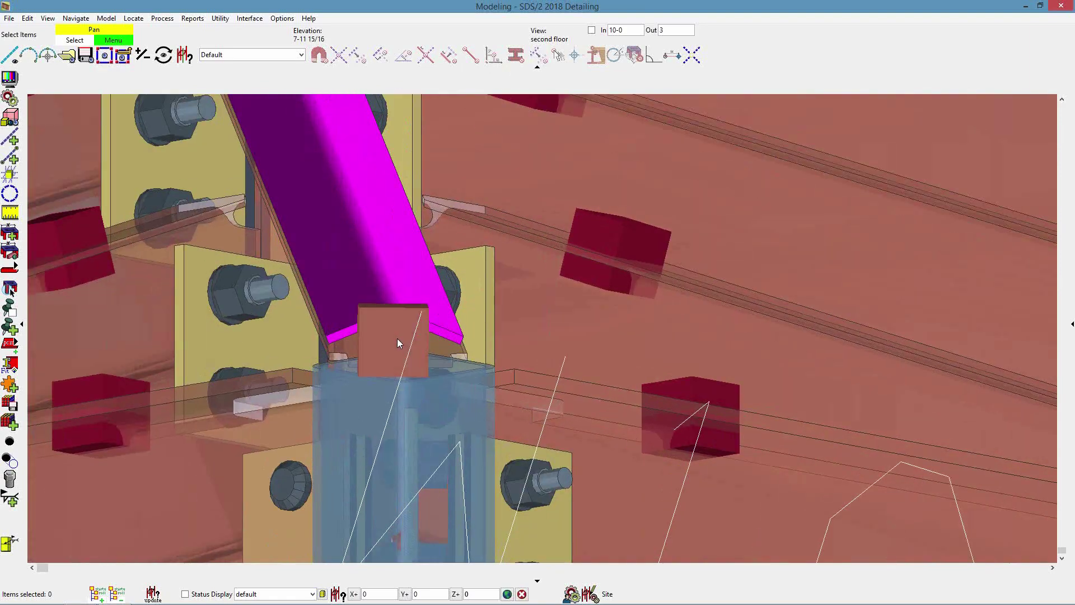
# View the ridge plate and beam top flange square to the beam's end surface, including the surrounding hip framing.
pyautogui.press('shift')
pyautogui.keyDown('shift'); pyautogui.click(421, 323); pyautogui.keyUp('shift')
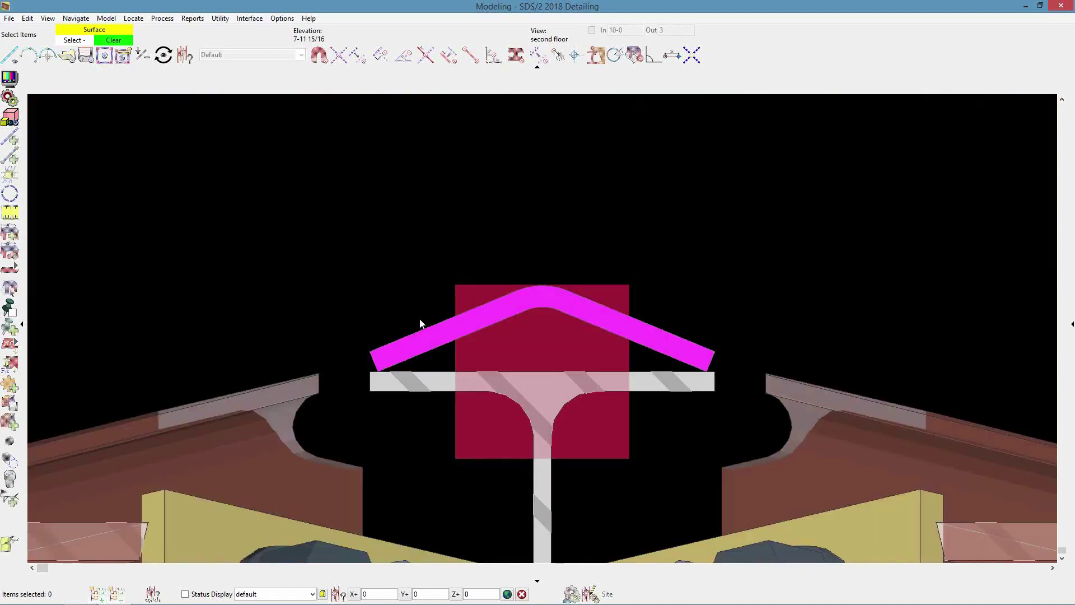
pyautogui.scroll(-4, 420, 320)
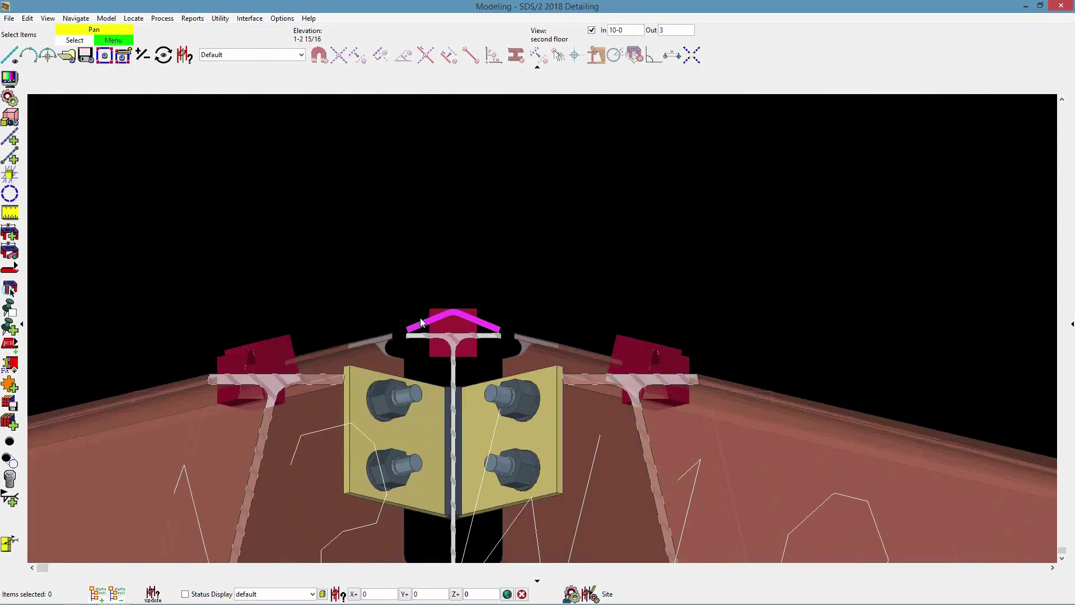
pyautogui.keyDown('shift'); pyautogui.moveTo(451, 343); pyautogui.dragTo(427, 362, button='middle'); pyautogui.keyUp('shift')
pyautogui.scroll(-8, 417, 363)
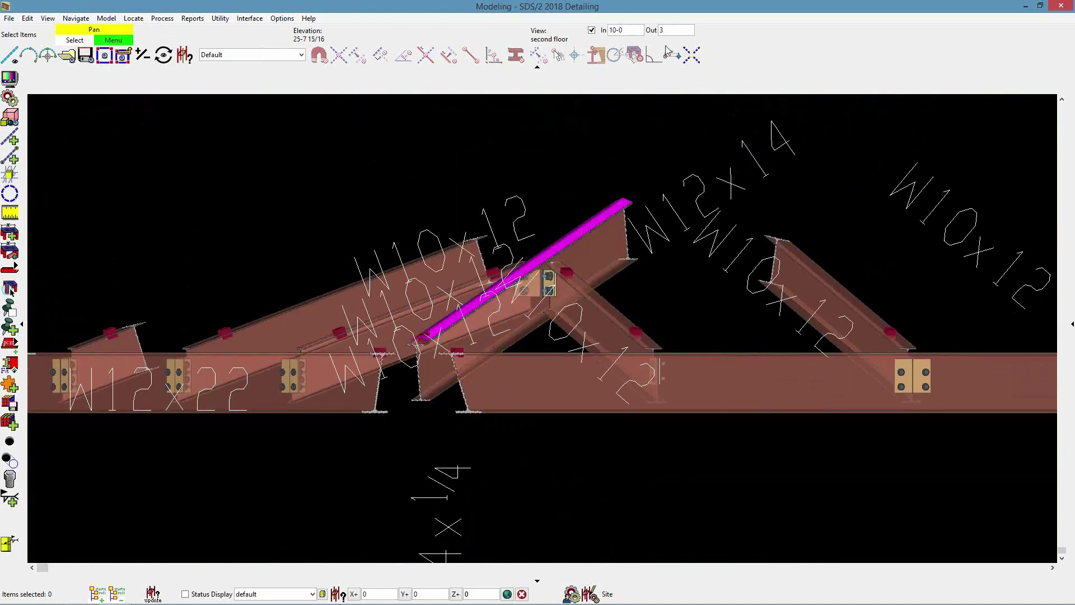
# Show the full framing depth, review the ridge plate's Beam Ridge Plate settings, and close them without changes.
pyautogui.click(592, 30)
pyautogui.scroll(5, 533, 294)
pyautogui.scroll(2, 533, 294)
pyautogui.doubleClick(469, 281)
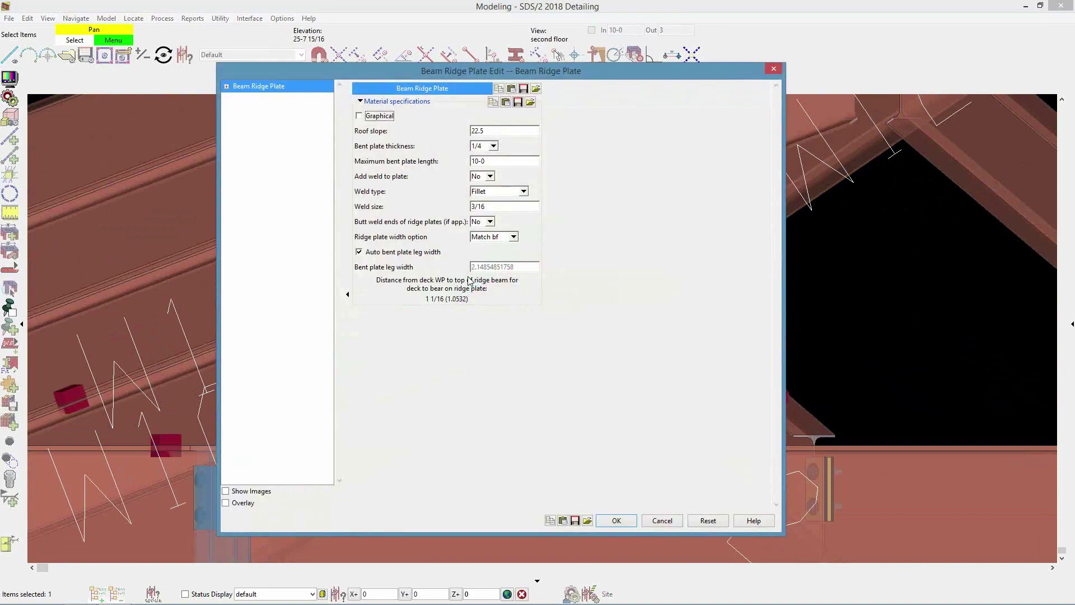
pyautogui.click(662, 521)
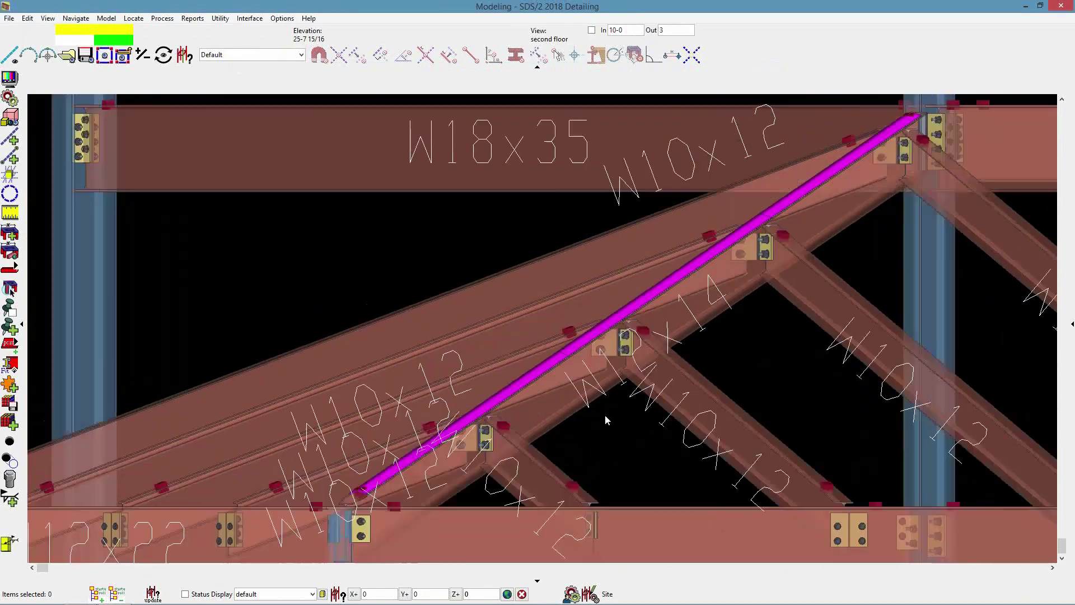
# Examine the upper end of the diagonal W12x14 beam where it meets the W8x31 column, including a surface view.
pyautogui.moveTo(606, 415); pyautogui.dragTo(598, 416, button='middle')
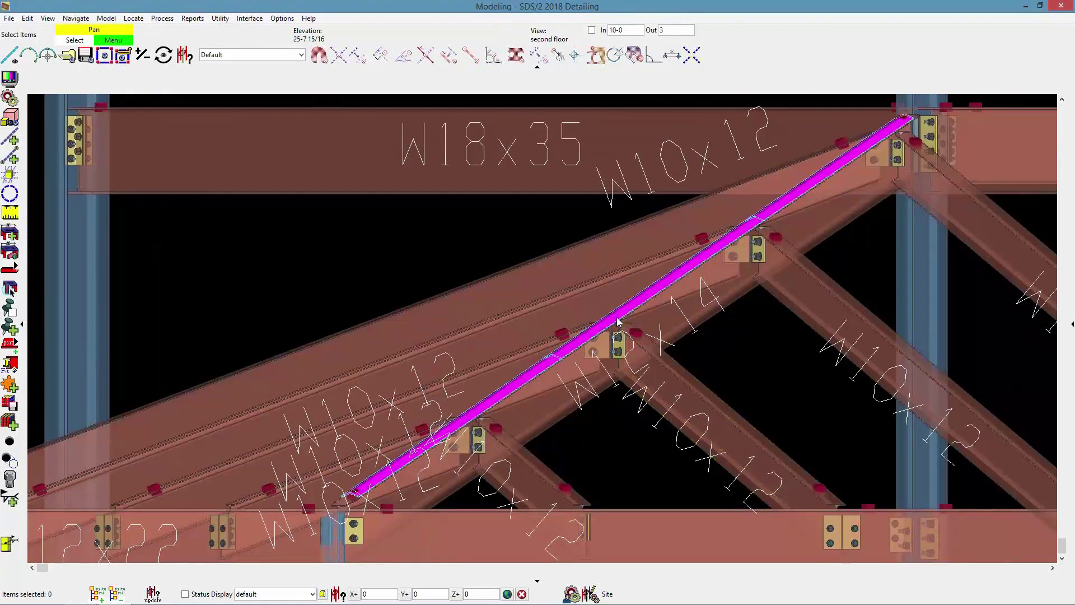
pyautogui.scroll(-2, 616, 320)
pyautogui.moveTo(847, 360); pyautogui.dragTo(817, 368, button='middle')
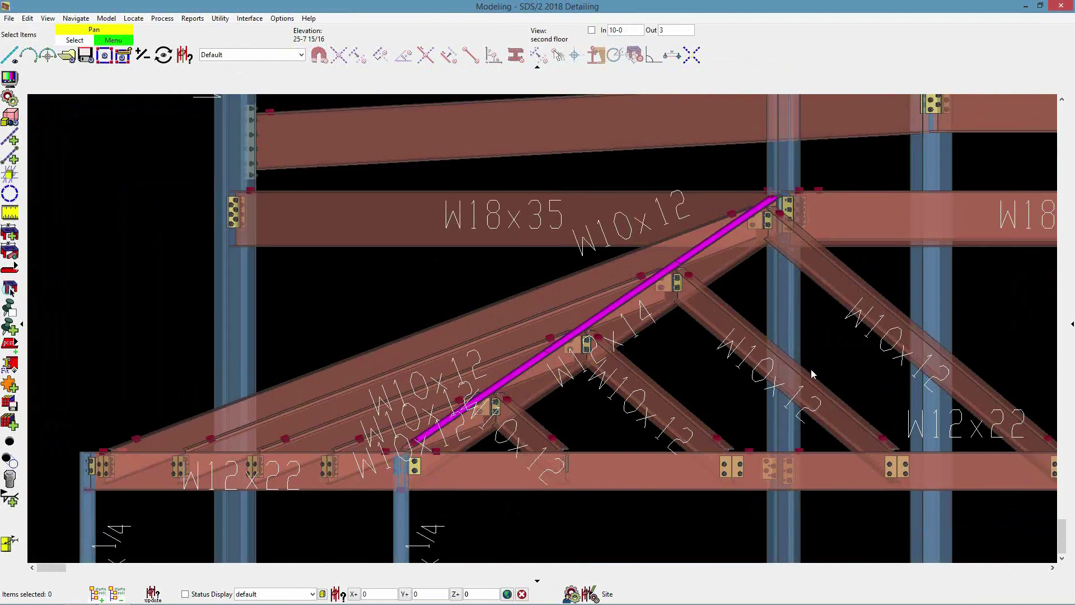
pyautogui.moveTo(767, 218); pyautogui.dragTo(971, 262, button='middle')
pyautogui.scroll(6, 730, 196)
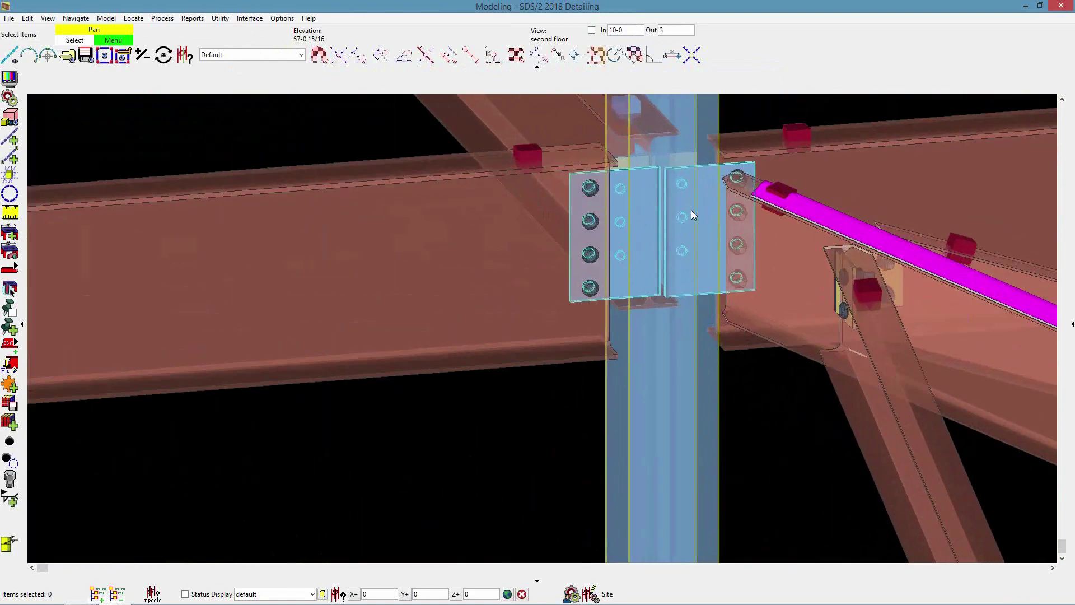
pyautogui.press('ctrl')
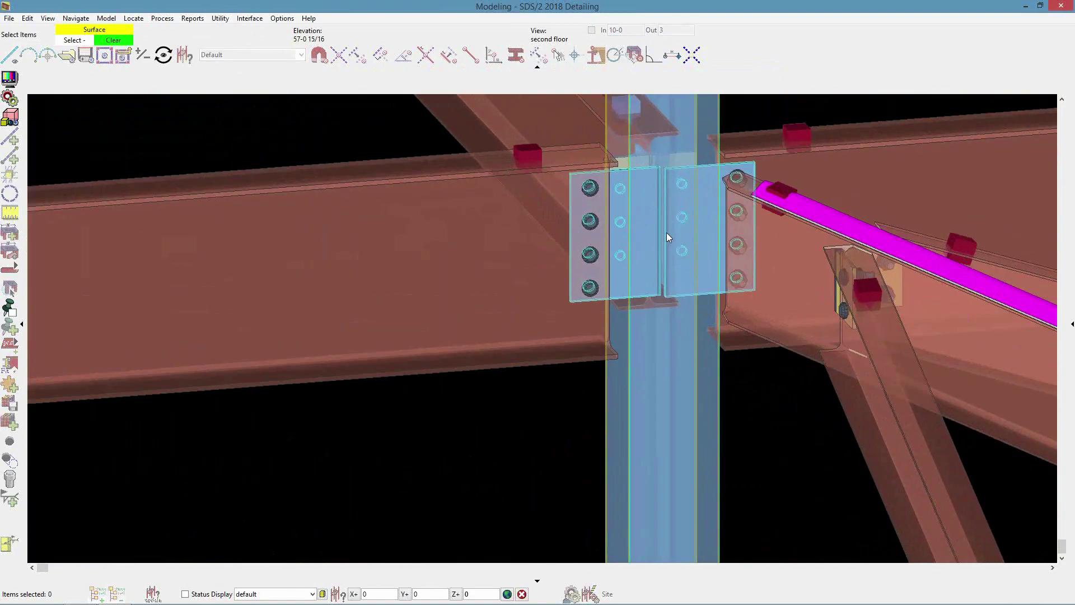
pyautogui.scroll(2, 550, 395)
pyautogui.scroll(5, 549, 389)
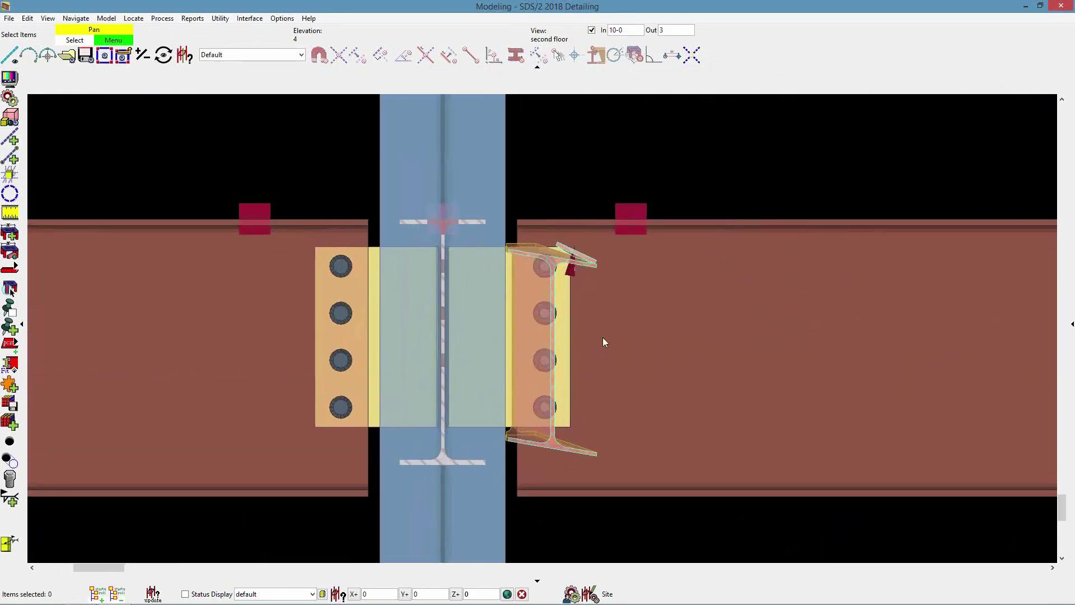
pyautogui.moveTo(537, 325); pyautogui.dragTo(644, 367, button='middle')
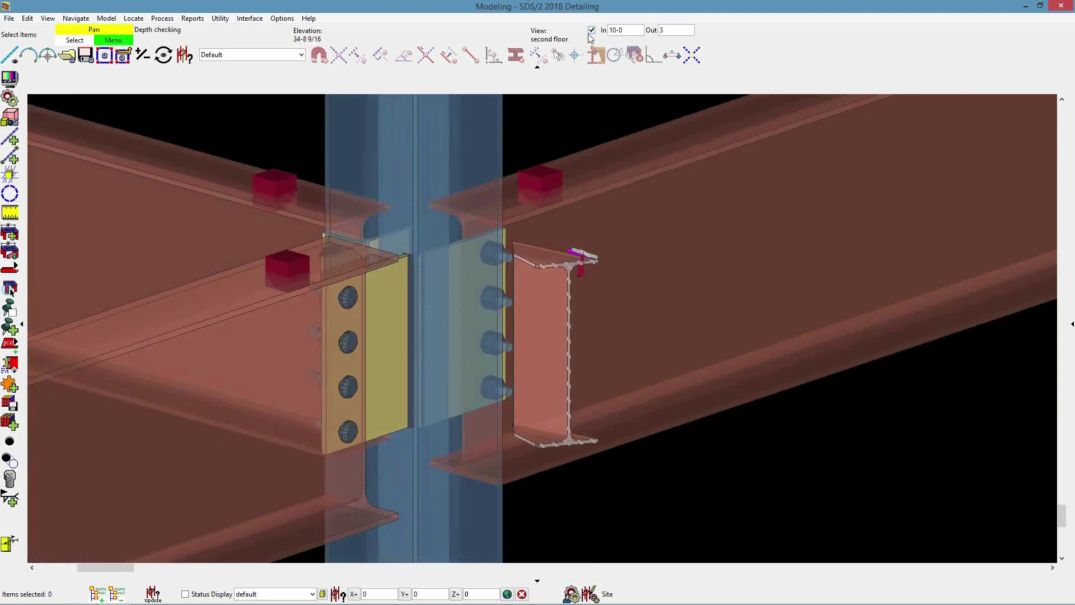
# Start a Surfaces connection component on the W12x14 beam, with the column flange as supporting surface and the beam web as supported surface.
pyautogui.click(591, 30)
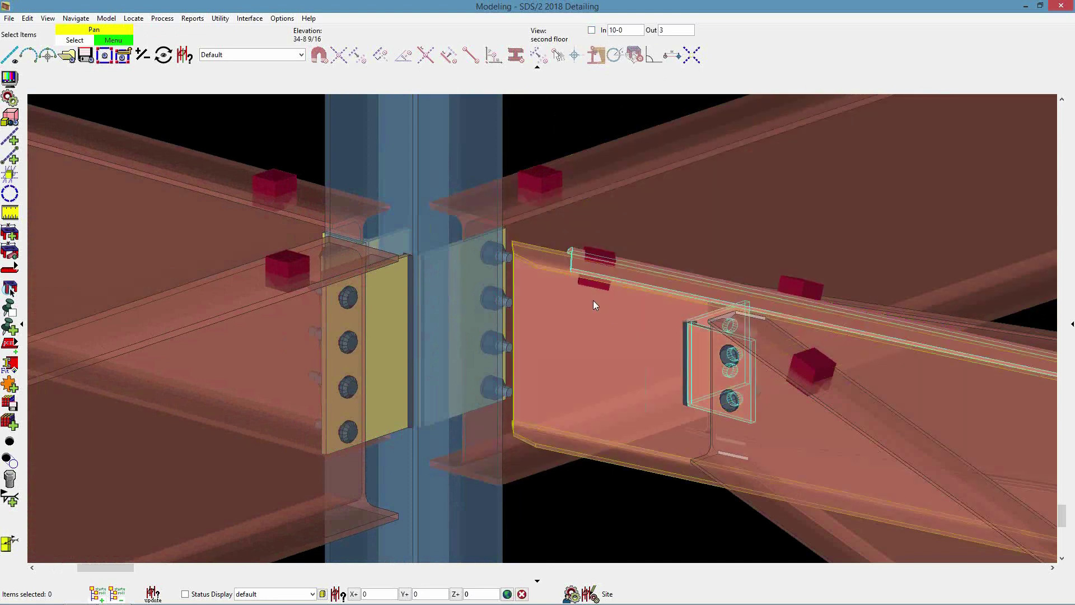
pyautogui.click(595, 318)
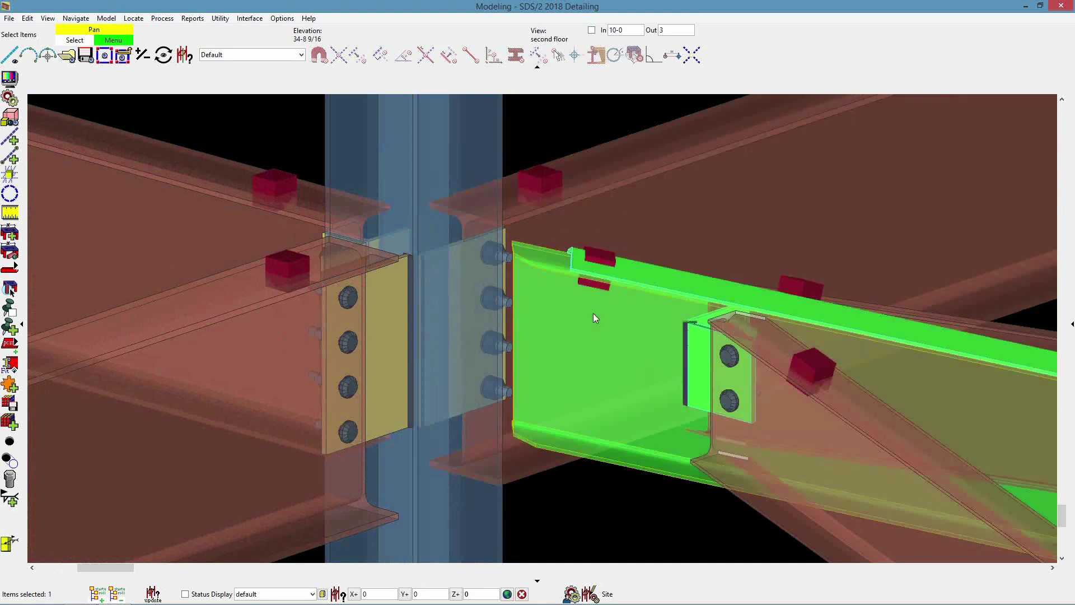
pyautogui.click(9, 384)
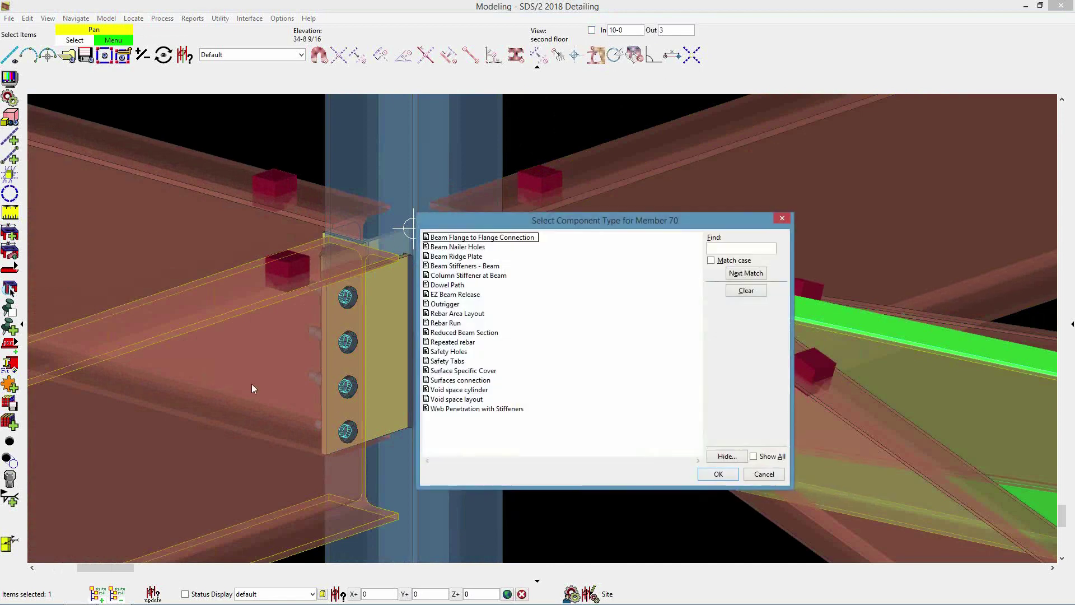
pyautogui.click(488, 381)
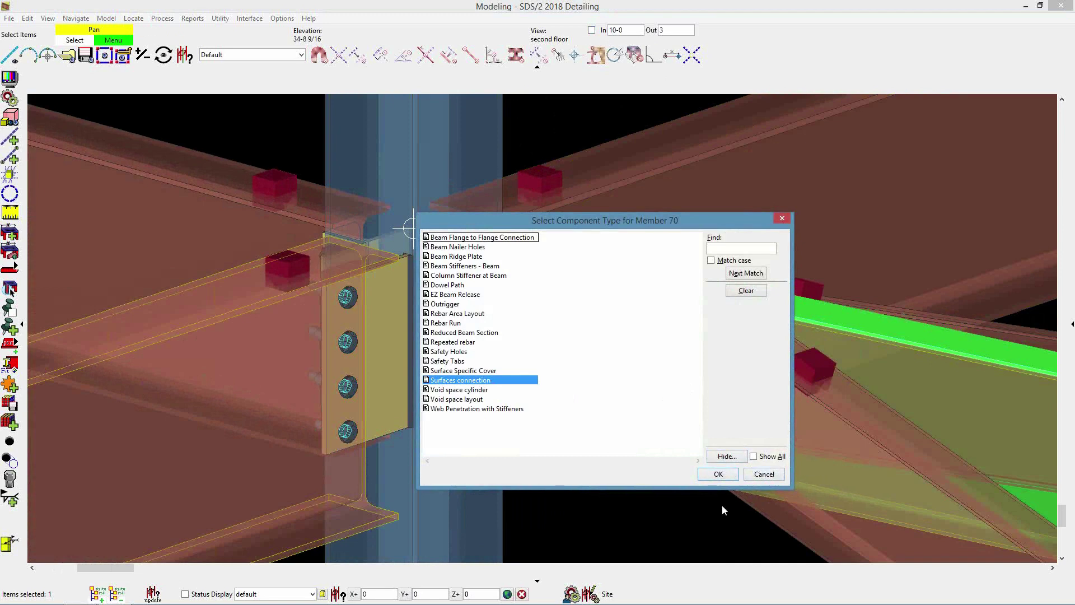
pyautogui.click(720, 474)
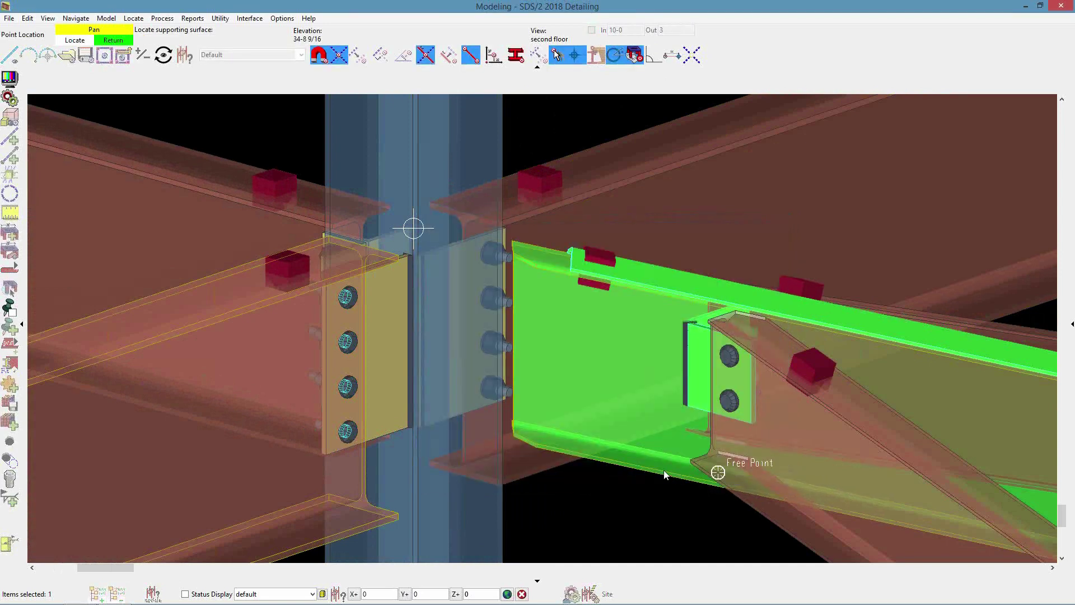
pyautogui.click(472, 318)
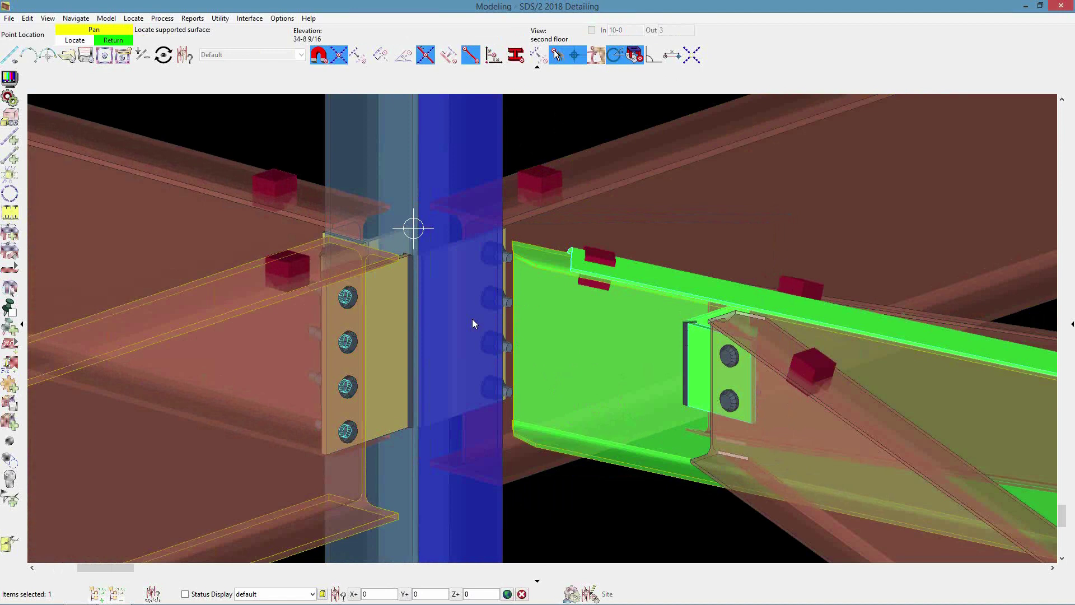
pyautogui.click(580, 331)
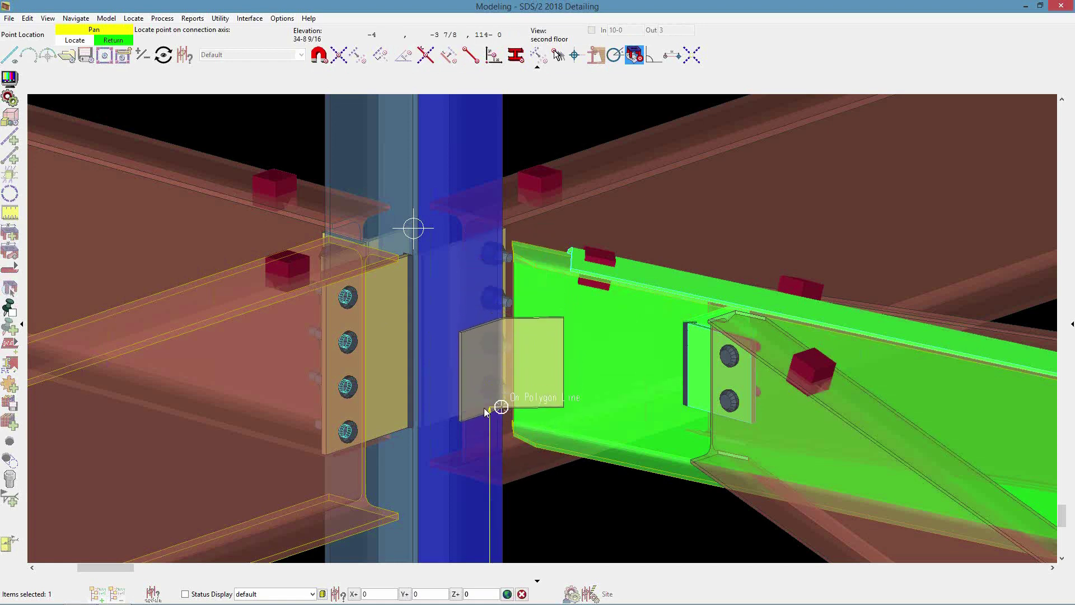
# Locate the bent plate on the connection axis between column and beam web at elevation 114-1 1/4.
pyautogui.scroll(-3, 485, 412)
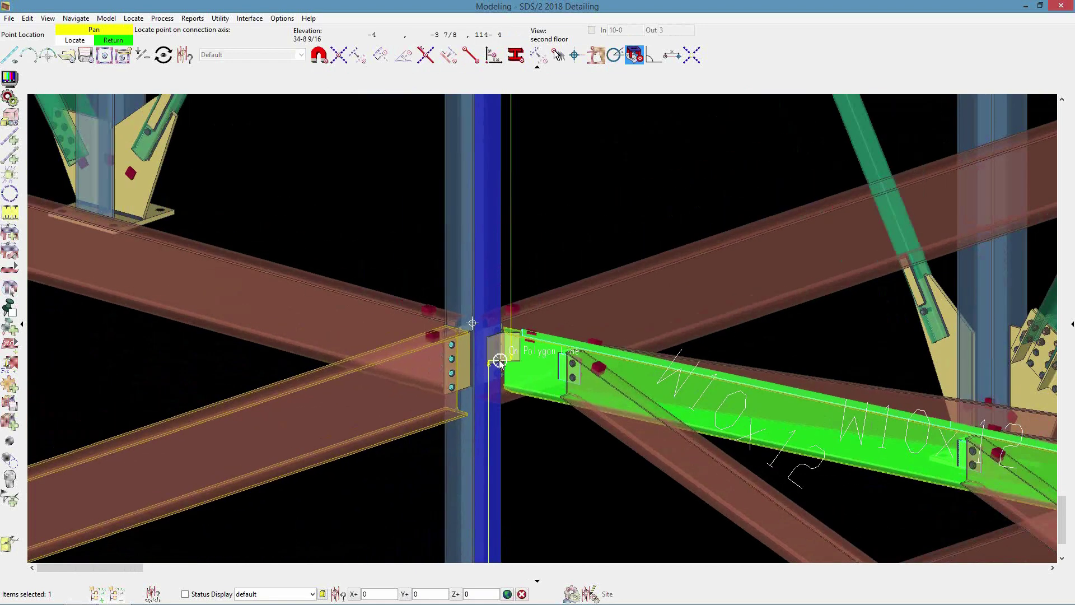
pyautogui.scroll(3, 501, 361)
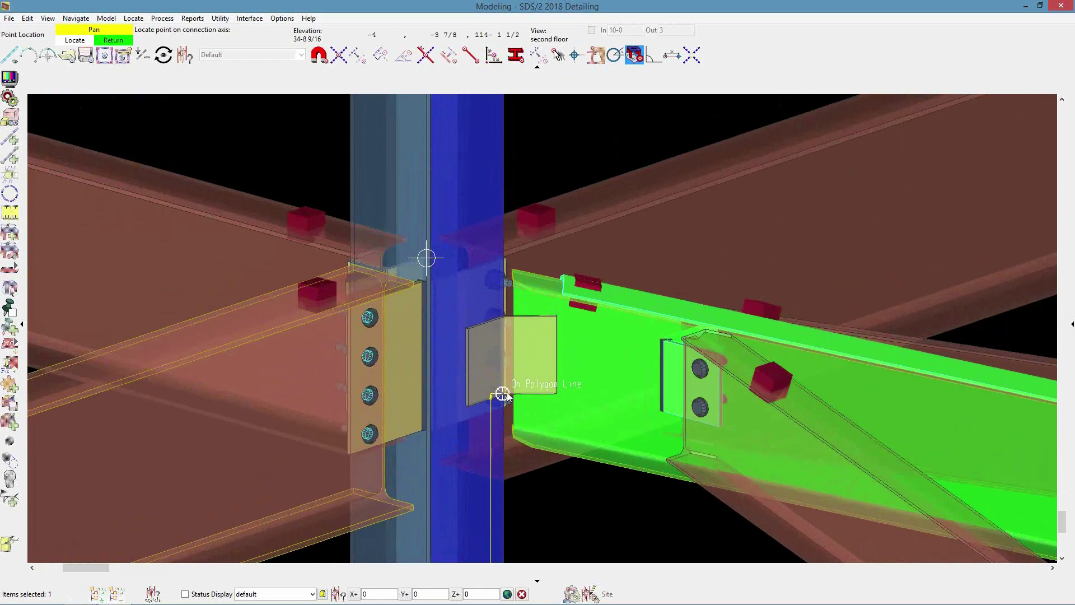
pyautogui.scroll(4, 503, 387)
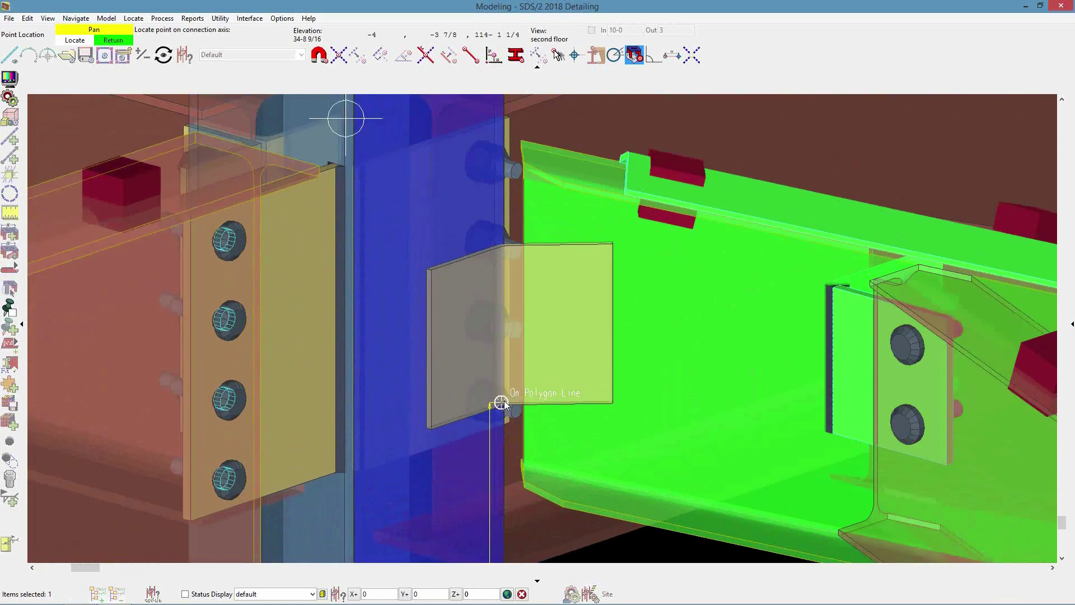
pyautogui.click(504, 400)
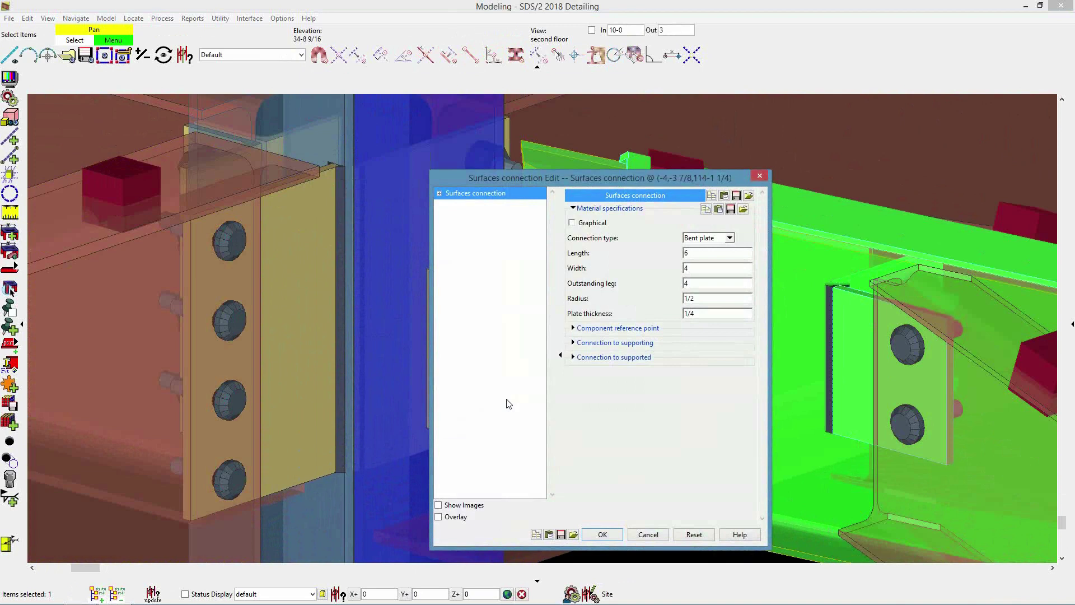
# Review the Surfaces connection's plate types and its component reference point, supporting and supported connection settings.
pyautogui.moveTo(426, 174); pyautogui.dragTo(255, 102)
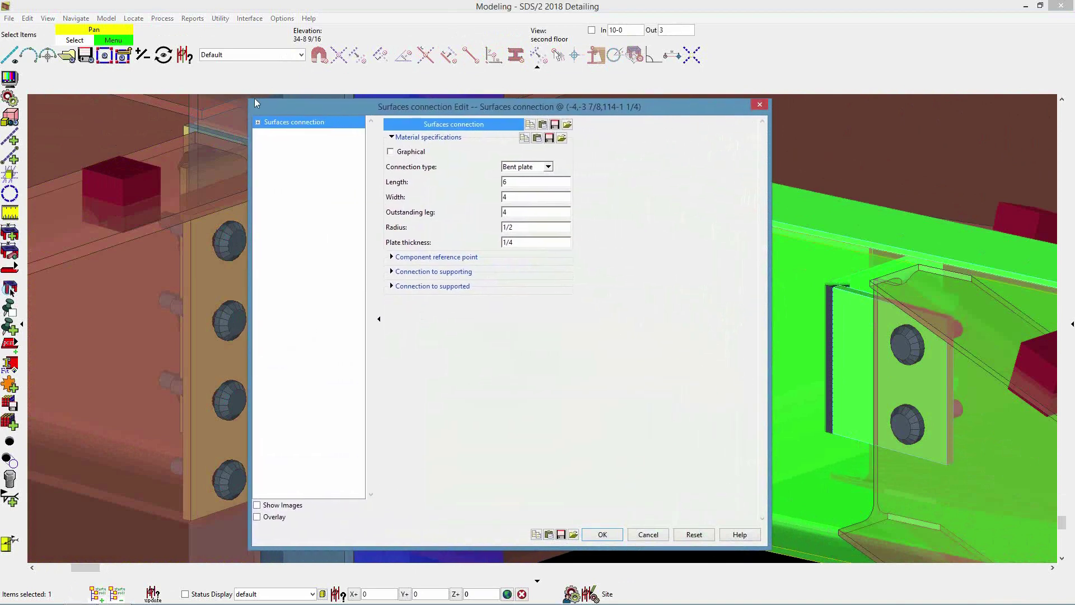
pyautogui.click(551, 166)
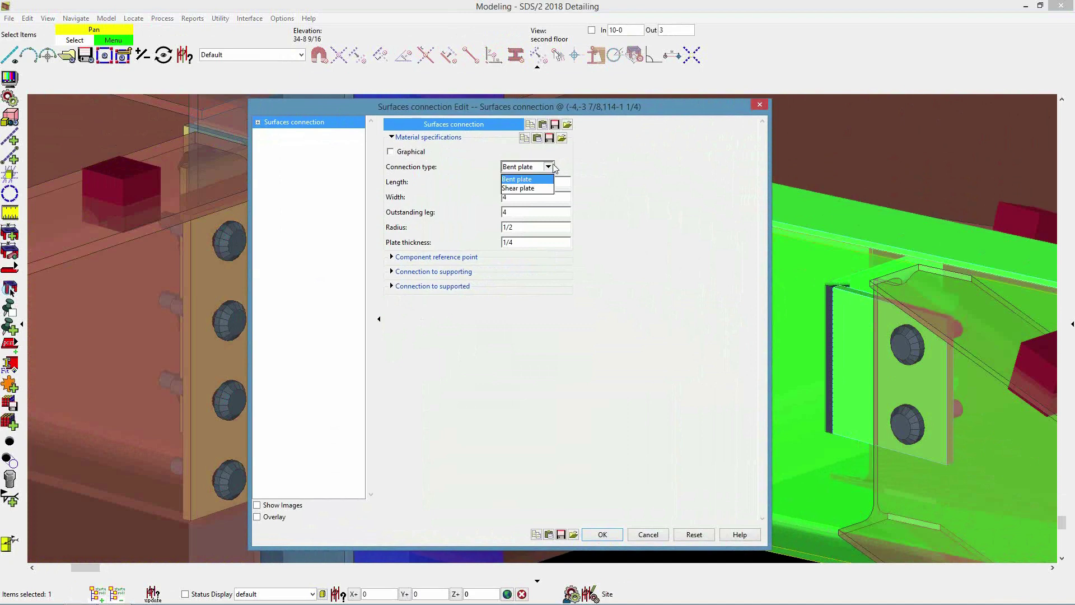
pyautogui.click(600, 168)
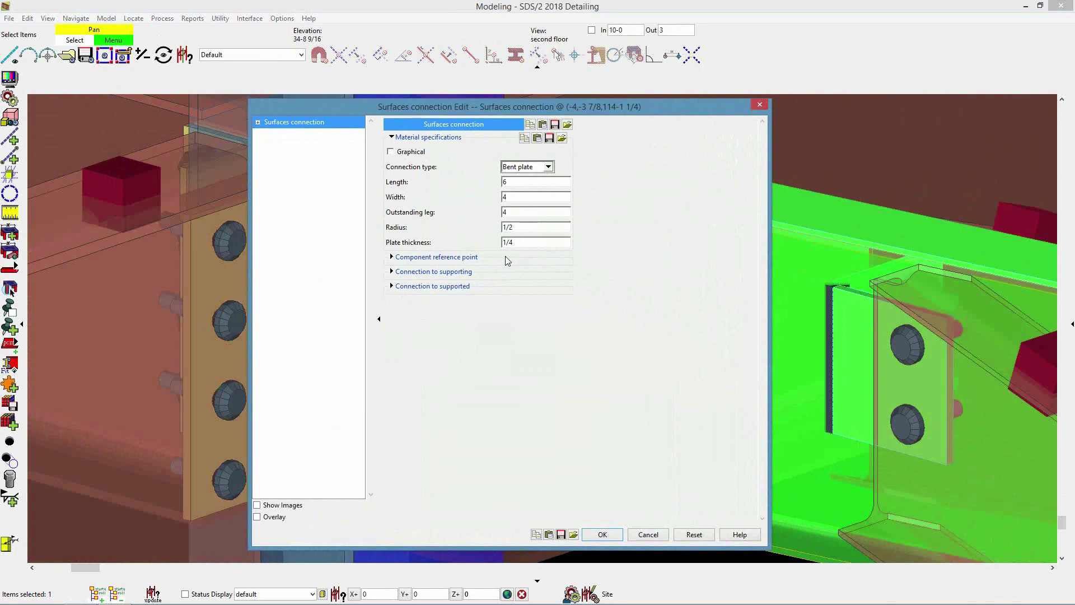
pyautogui.click(448, 258)
pyautogui.click(436, 286)
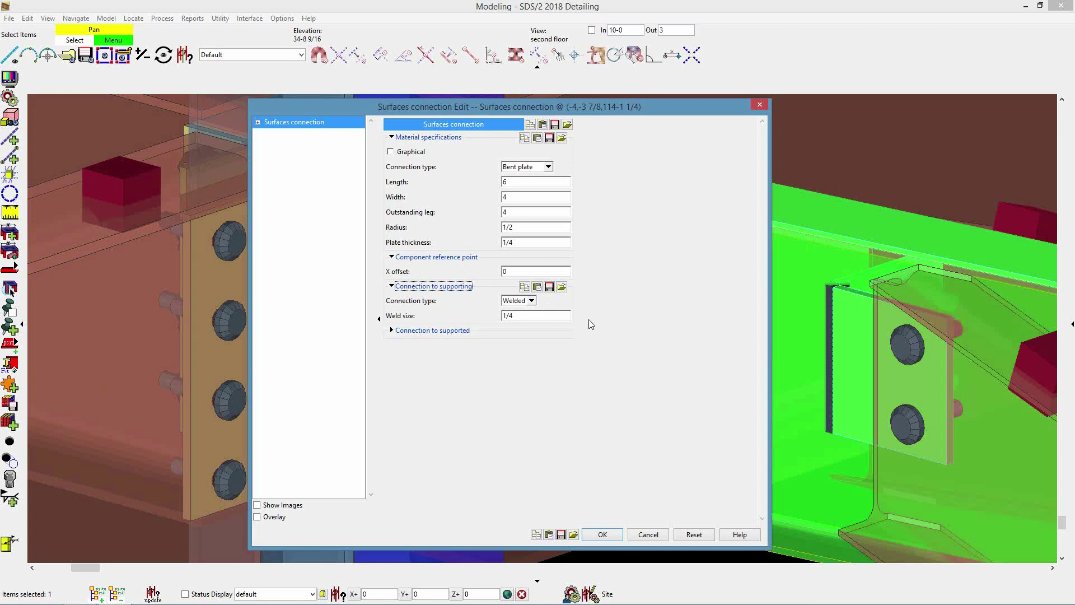
pyautogui.click(436, 331)
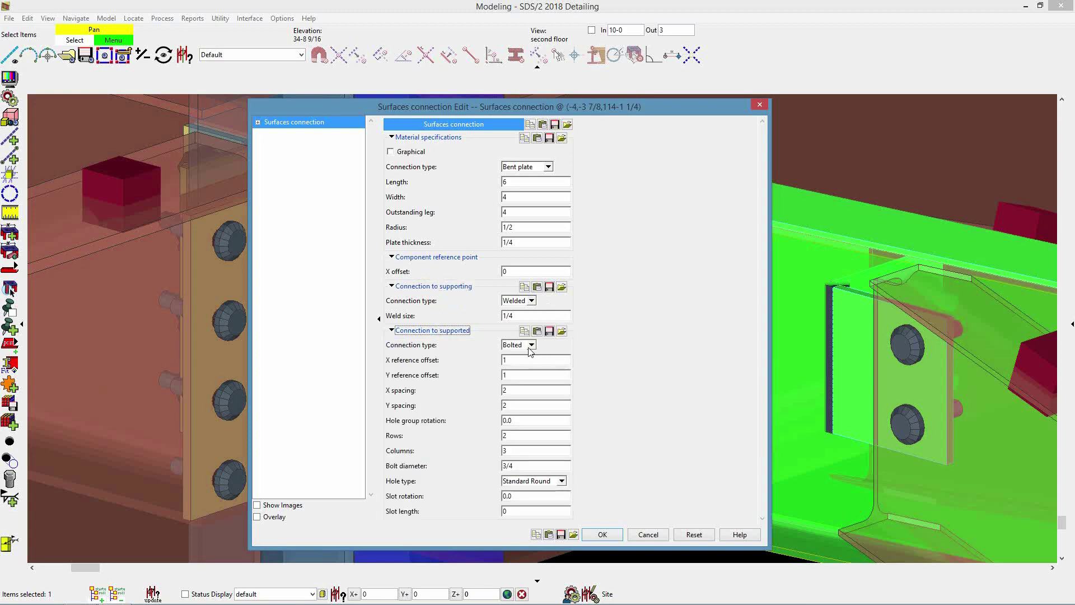
pyautogui.click(532, 345)
pyautogui.click(532, 345)
# Set the supported connection's bolt X reference offset to 1 1/4, Y reference offset to 2, and X and Y spacing to 3.
pyautogui.click(511, 362)
pyautogui.write('.25')
pyautogui.press('Tab')
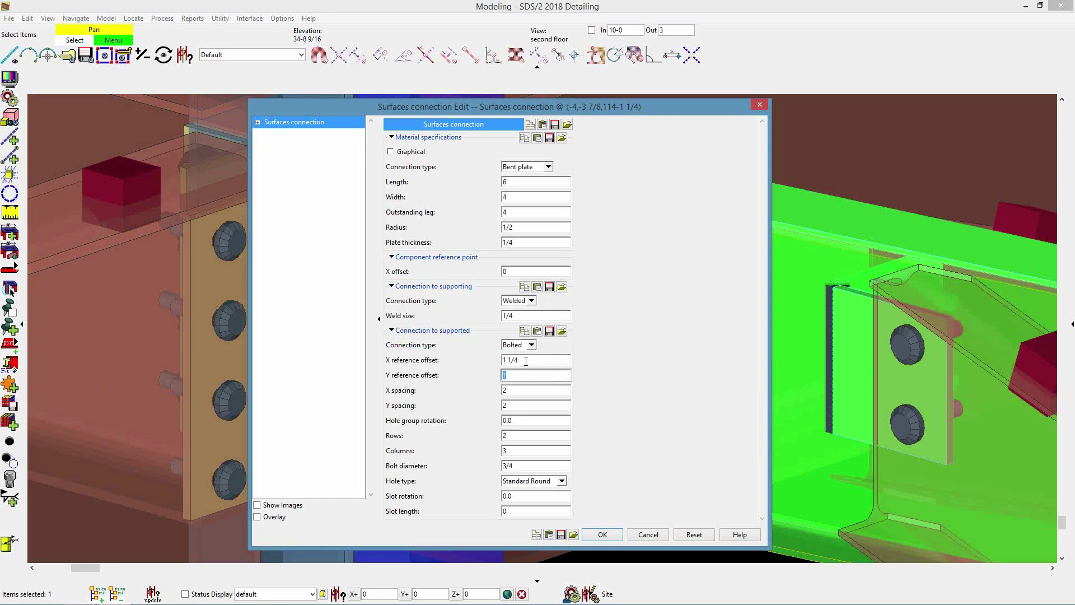
pyautogui.write('2')
pyautogui.press('Tab')
pyautogui.write('3')
pyautogui.press('Tab')
pyautogui.write('3')
pyautogui.press('Tab')
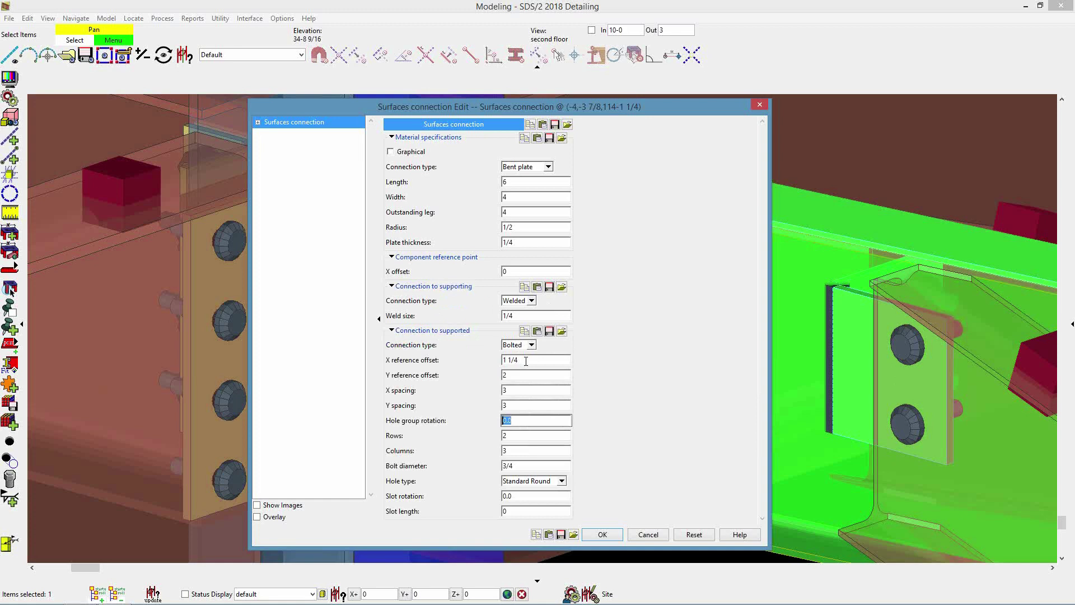
# Set the supported connection's bolt pattern to 1 row and create the bent plate Surfaces connection.
pyautogui.press('Tab')
pyautogui.write('1')
pyautogui.press('Tab')
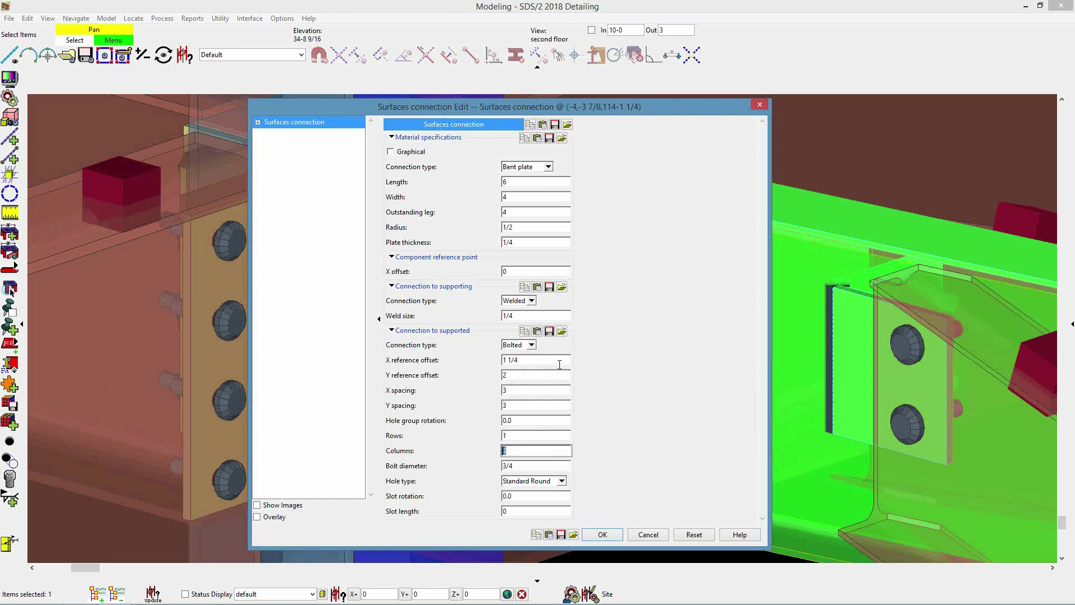
pyautogui.press('Tab')
pyautogui.press('Tab')
pyautogui.click(602, 534)
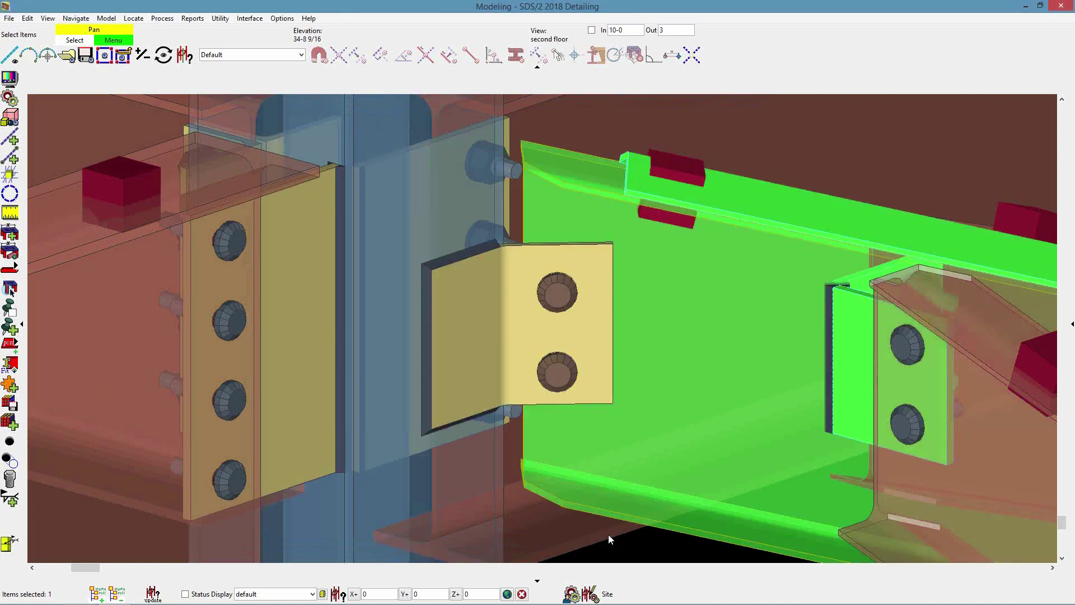
# Examine the new bent plate between the column flange and the W12x14 beam web from several angles.
pyautogui.scroll(3, 595, 243)
pyautogui.scroll(-7, 595, 243)
pyautogui.scroll(4, 596, 393)
pyautogui.click(596, 393)
pyautogui.moveTo(571, 280); pyautogui.dragTo(412, 313, button='middle')
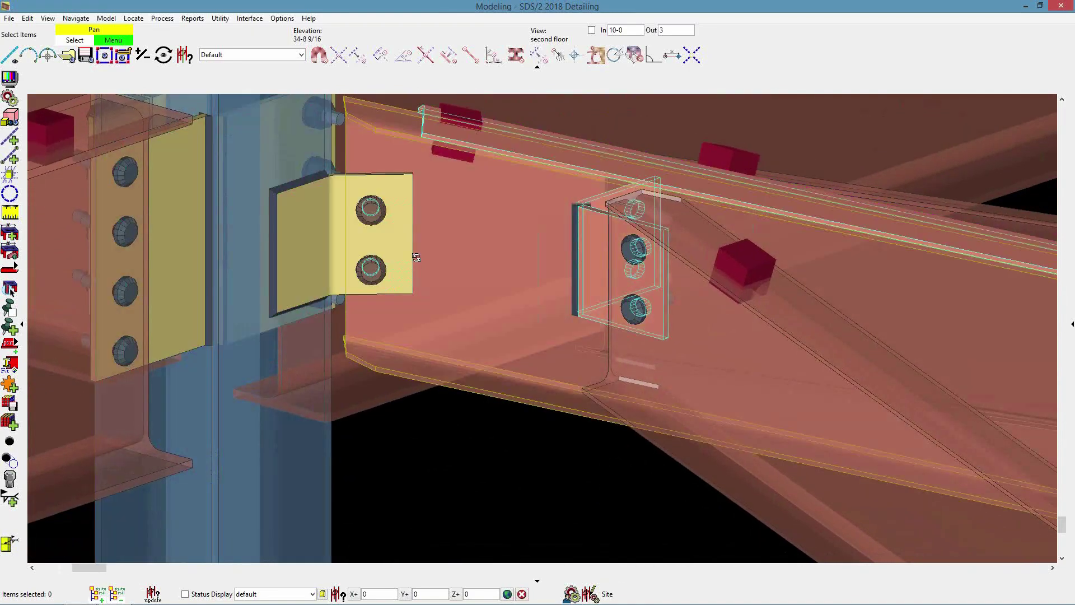
pyautogui.keyDown('shift'); pyautogui.moveTo(416, 258); pyautogui.dragTo(333, 259, button='middle'); pyautogui.keyUp('shift')
pyautogui.keyDown('shift'); pyautogui.moveTo(372, 288); pyautogui.dragTo(522, 286, button='middle'); pyautogui.keyUp('shift')
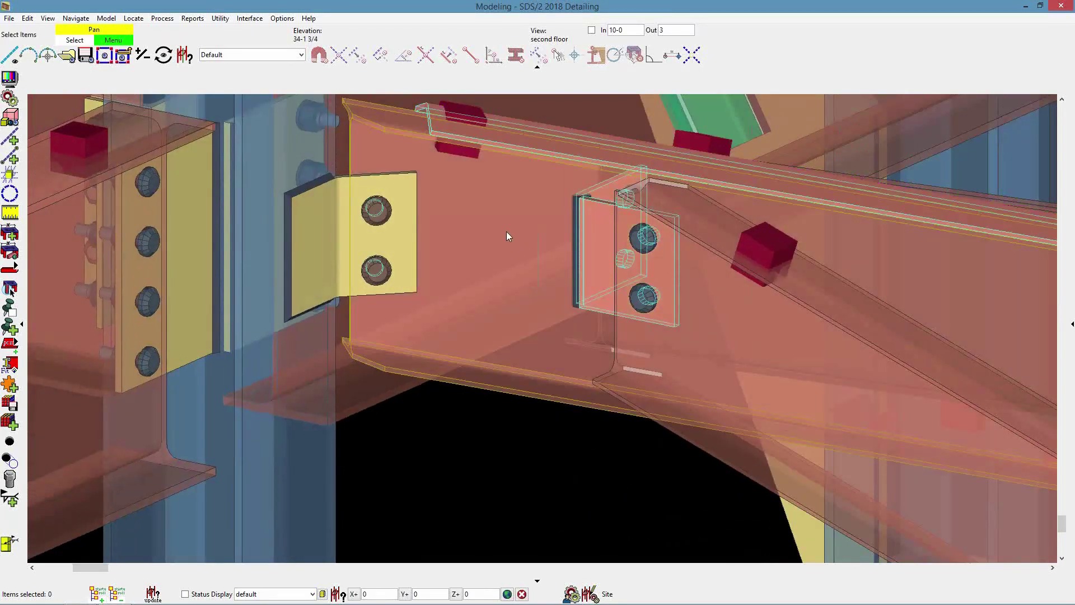
pyautogui.scroll(-1, 476, 260)
# Try the Auto standard input connection type on the right end of the W12x14 beam.
pyautogui.doubleClick(481, 238)
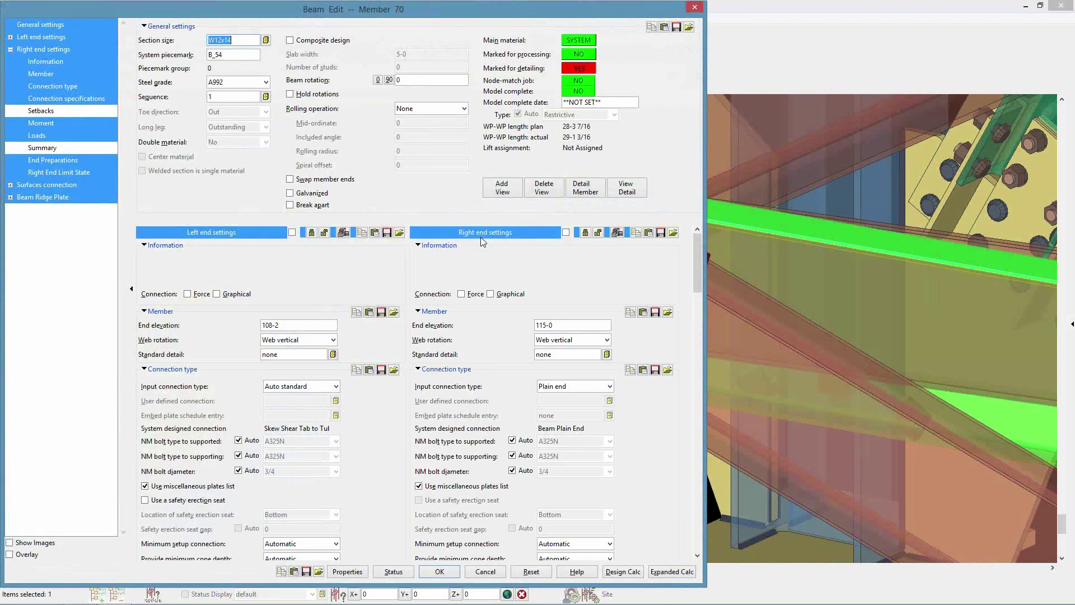
pyautogui.scroll(-3, 502, 381)
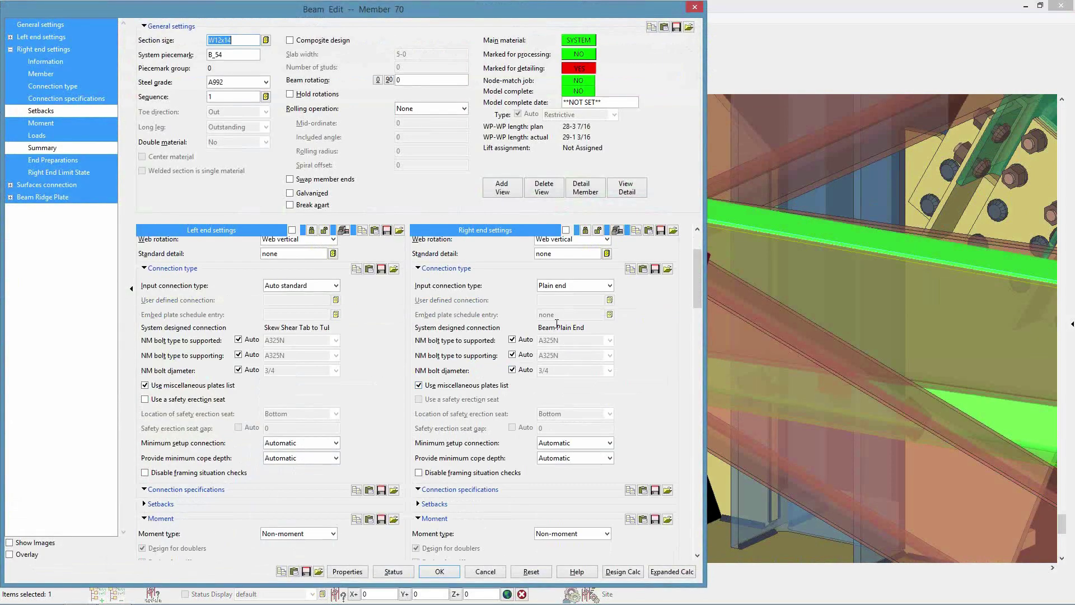
pyautogui.click(585, 285)
pyautogui.click(583, 297)
pyautogui.scroll(3, 495, 372)
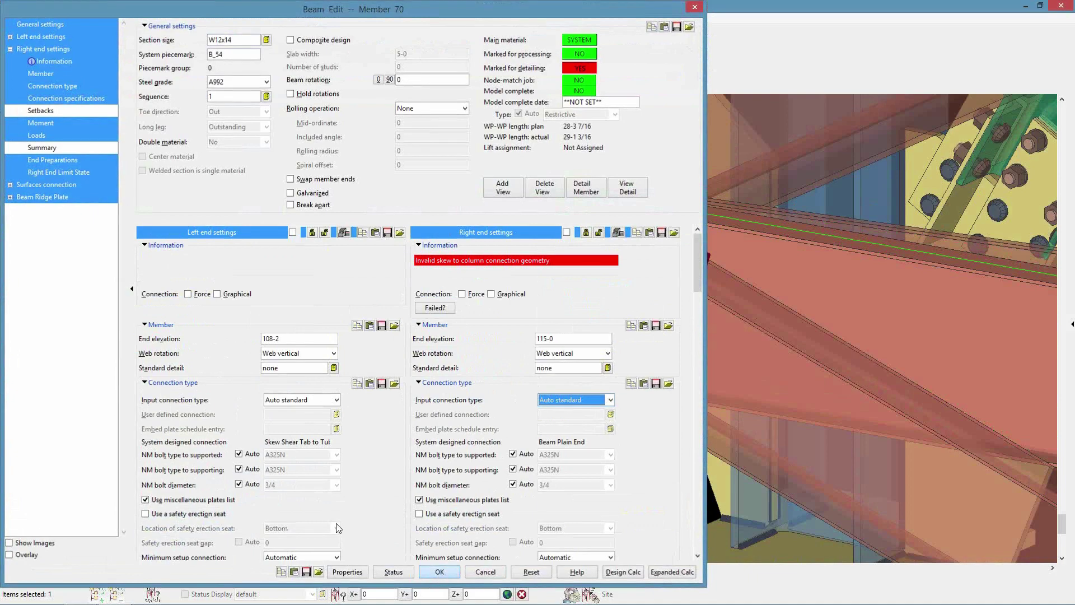
pyautogui.press('Return')
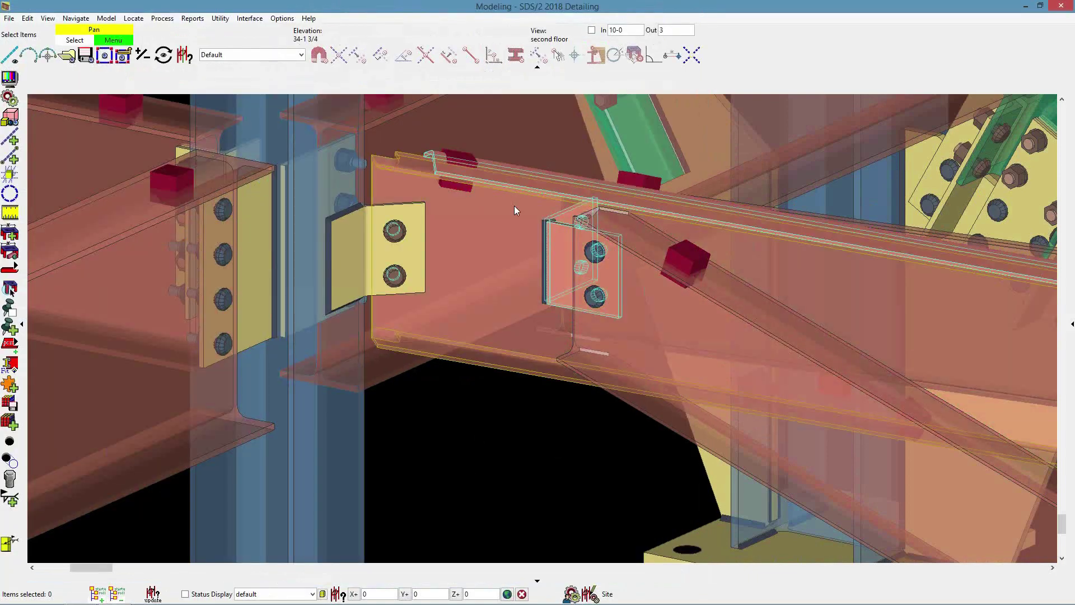
# Return the W12x14 beam's right end input connection type to Plain end.
pyautogui.doubleClick(491, 244)
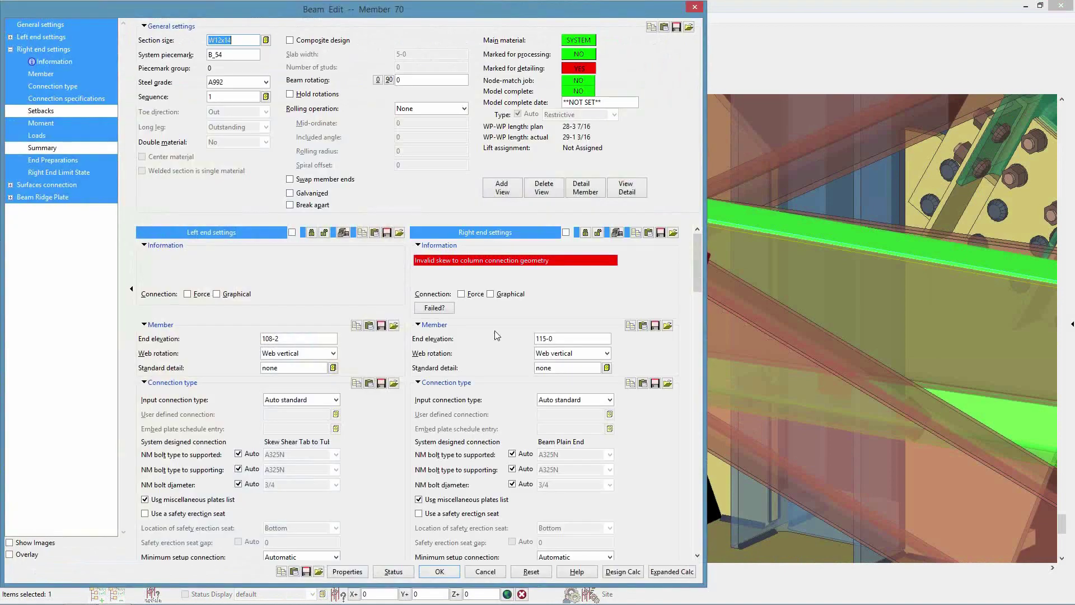
pyautogui.click(590, 400)
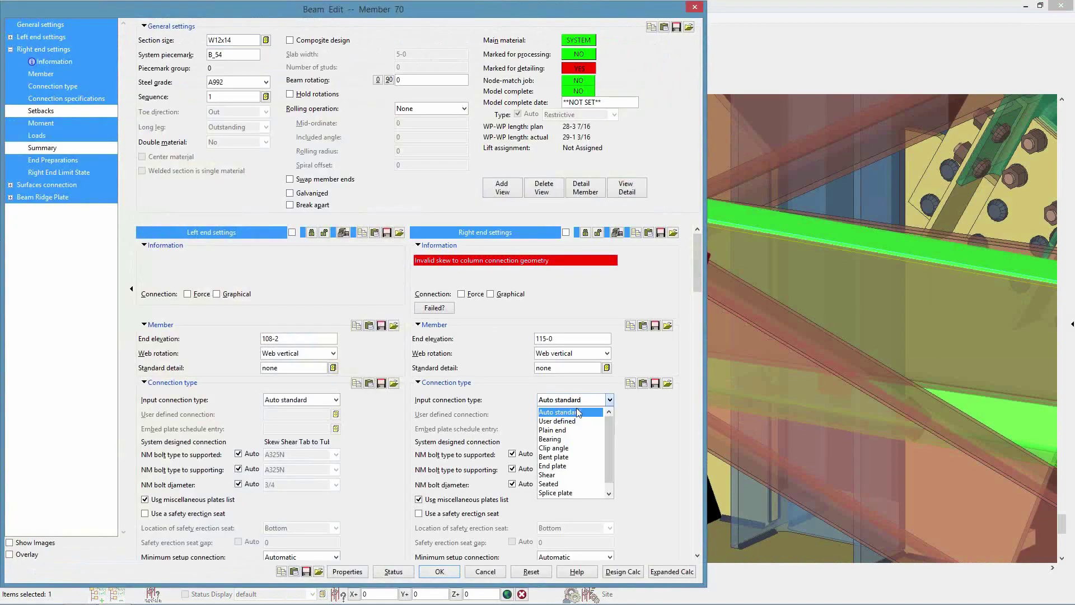
pyautogui.click(569, 429)
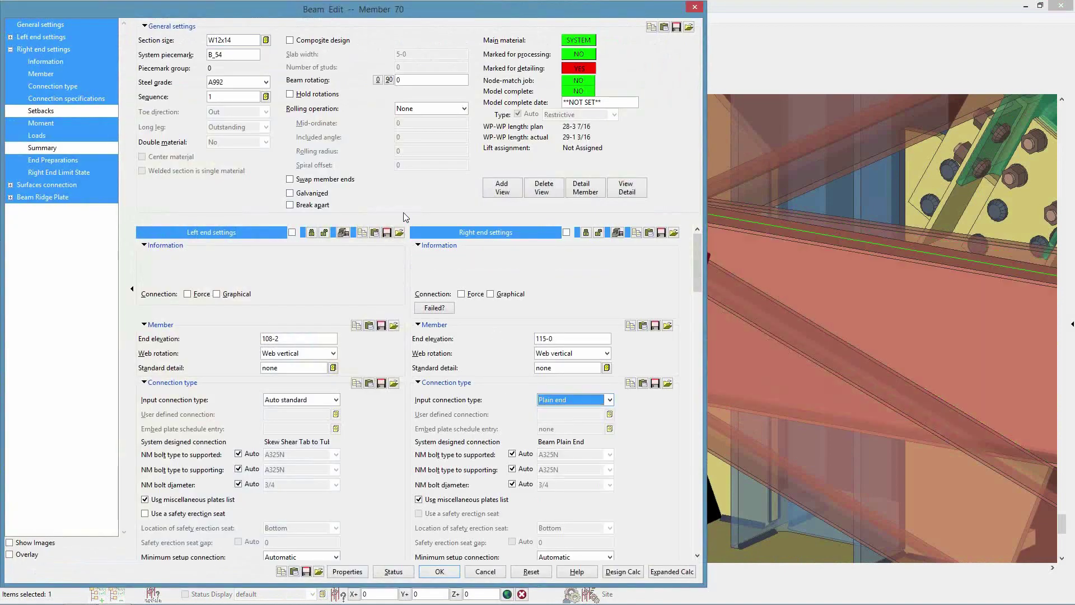
pyautogui.click(440, 572)
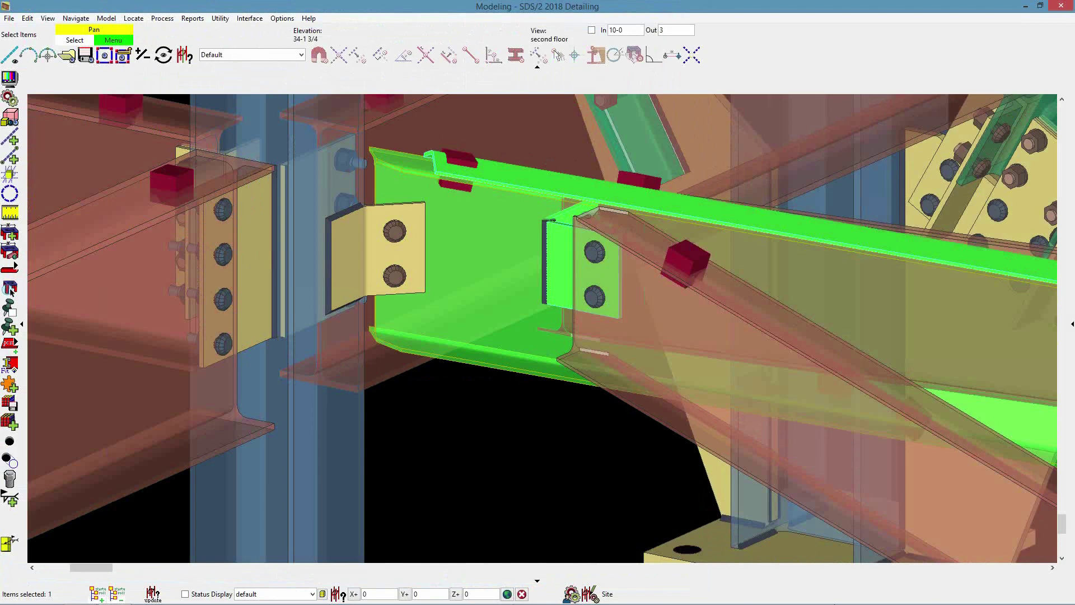
pyautogui.moveTo(959, 604)
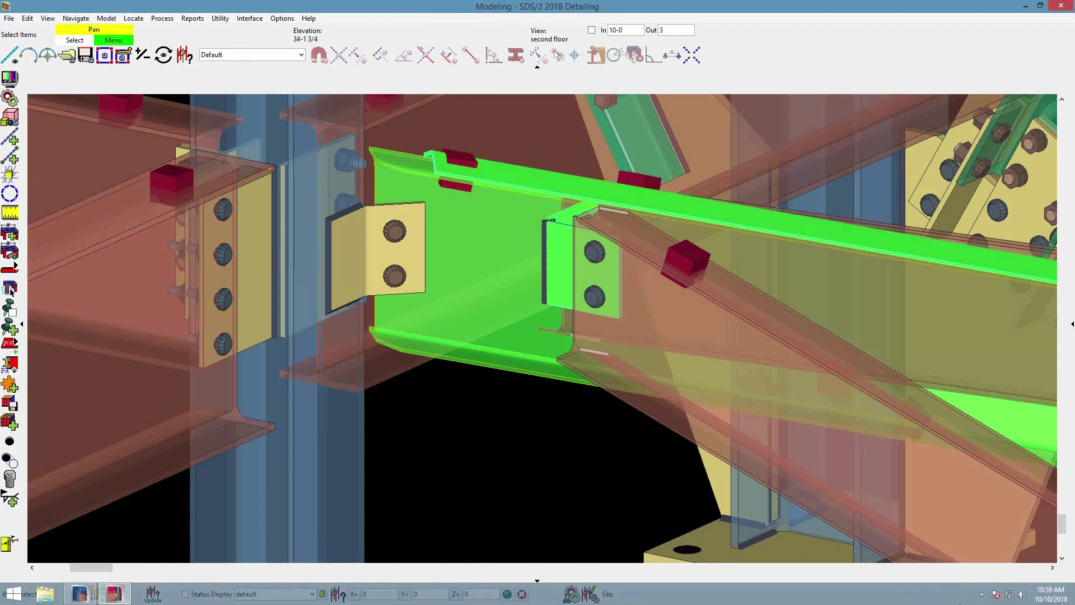